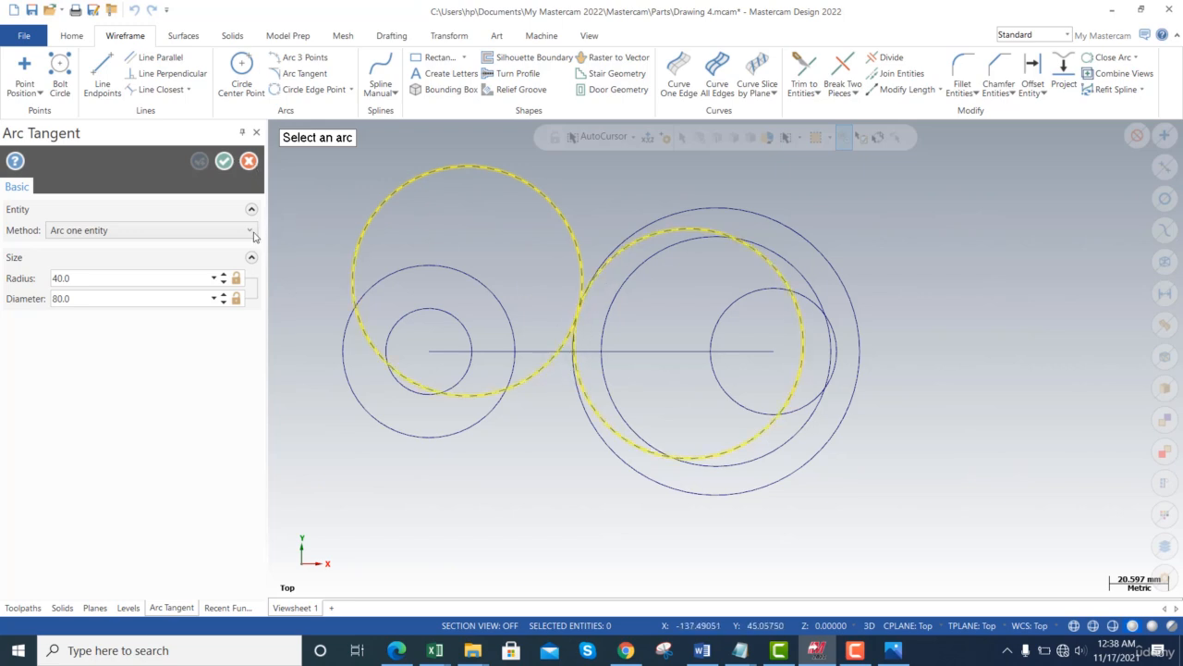
- Pick the previewed arc beside the circles and switch the tangent arc method to Arc centerline
left_click(543, 205)
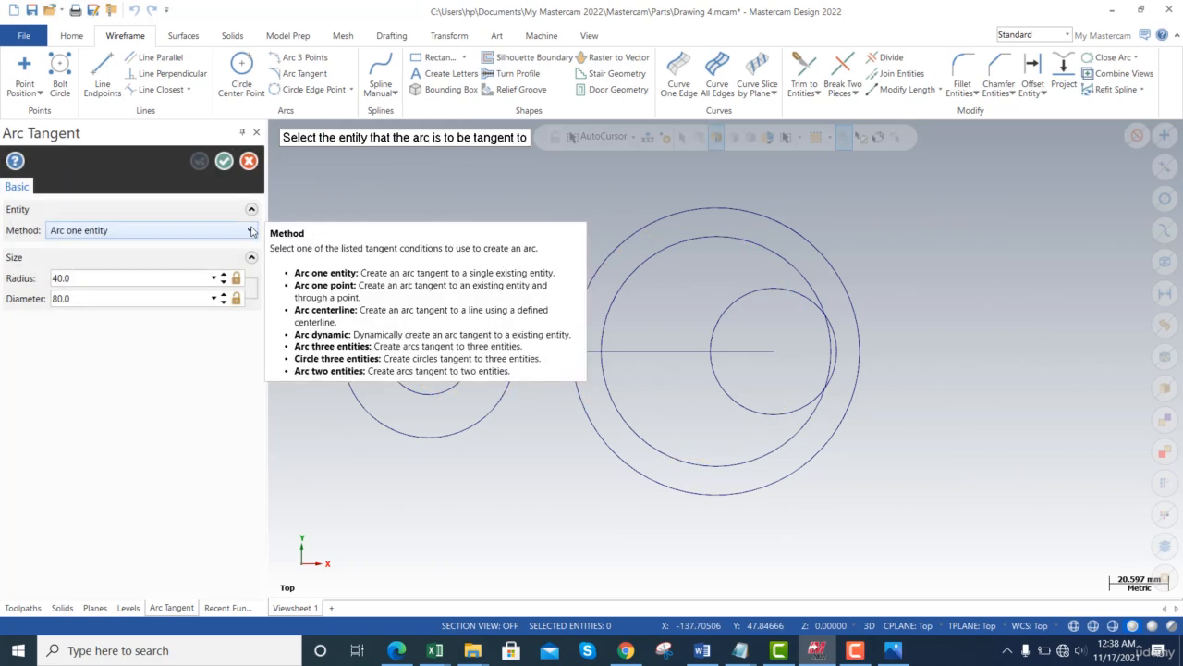
left_click(252, 231)
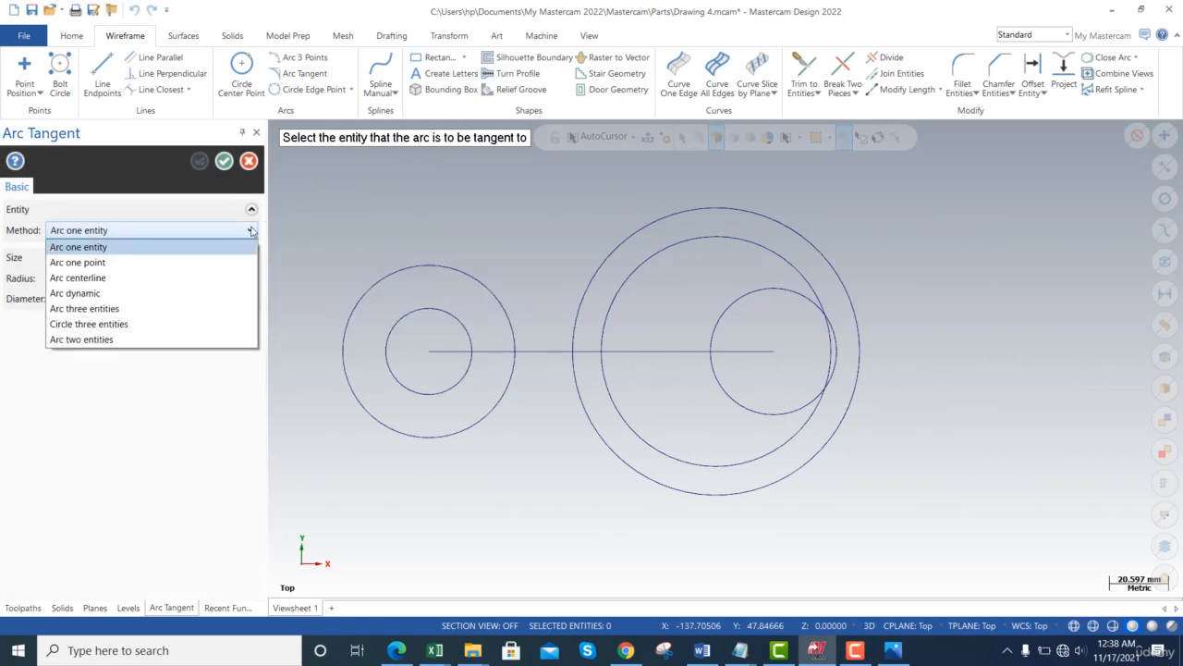
left_click(120, 280)
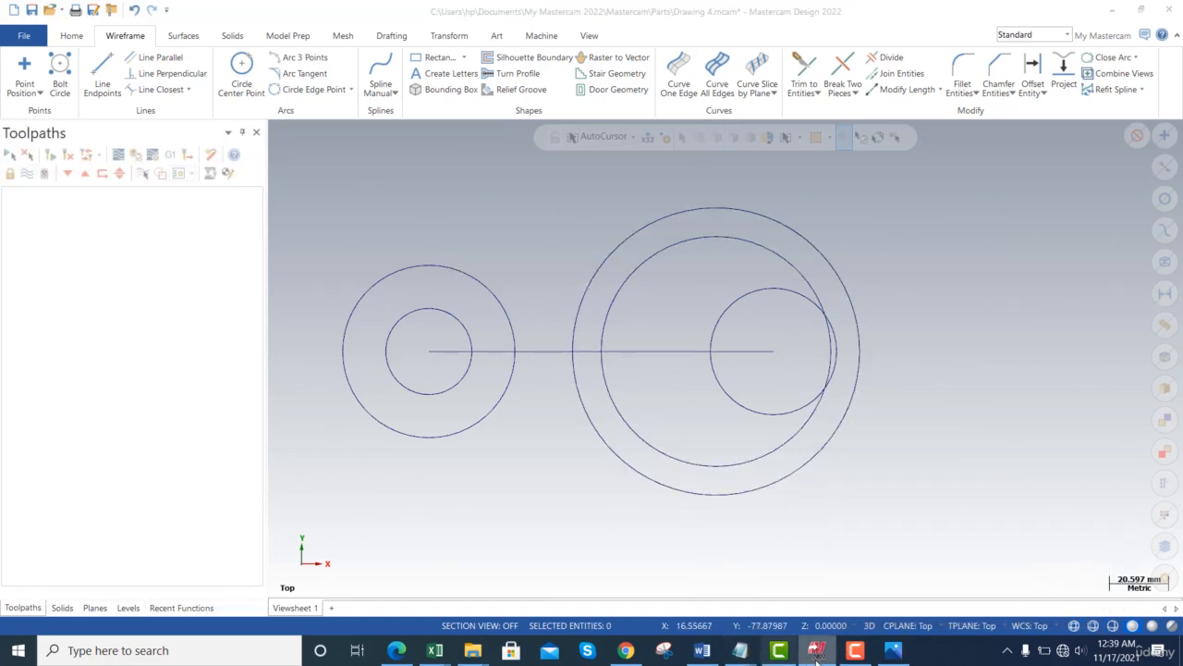
- Compare with the mc4.jpg reference drawing and abandon the tangent arc attempt
left_click(894, 651)
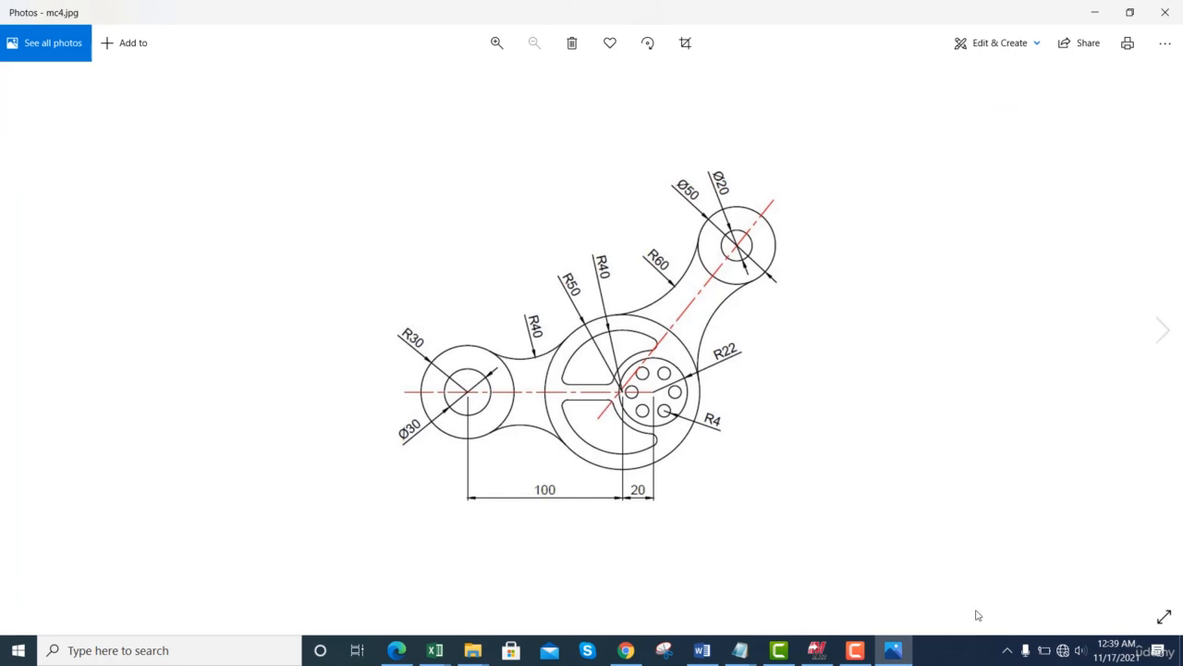
left_click(820, 659)
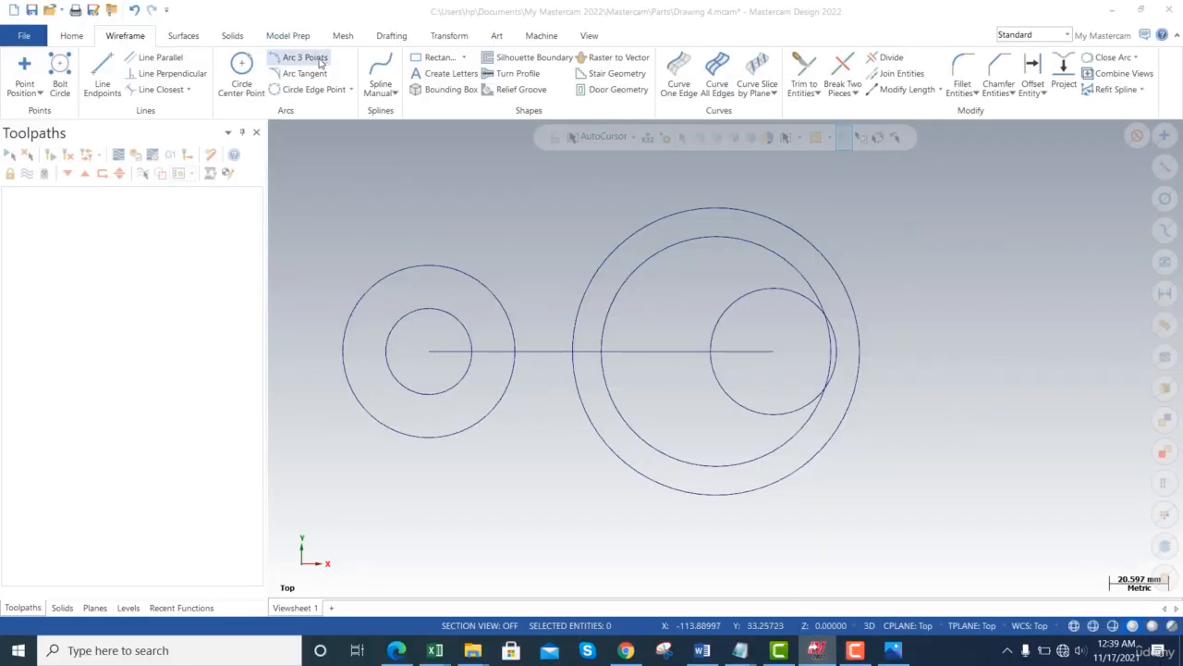
left_click(351, 90)
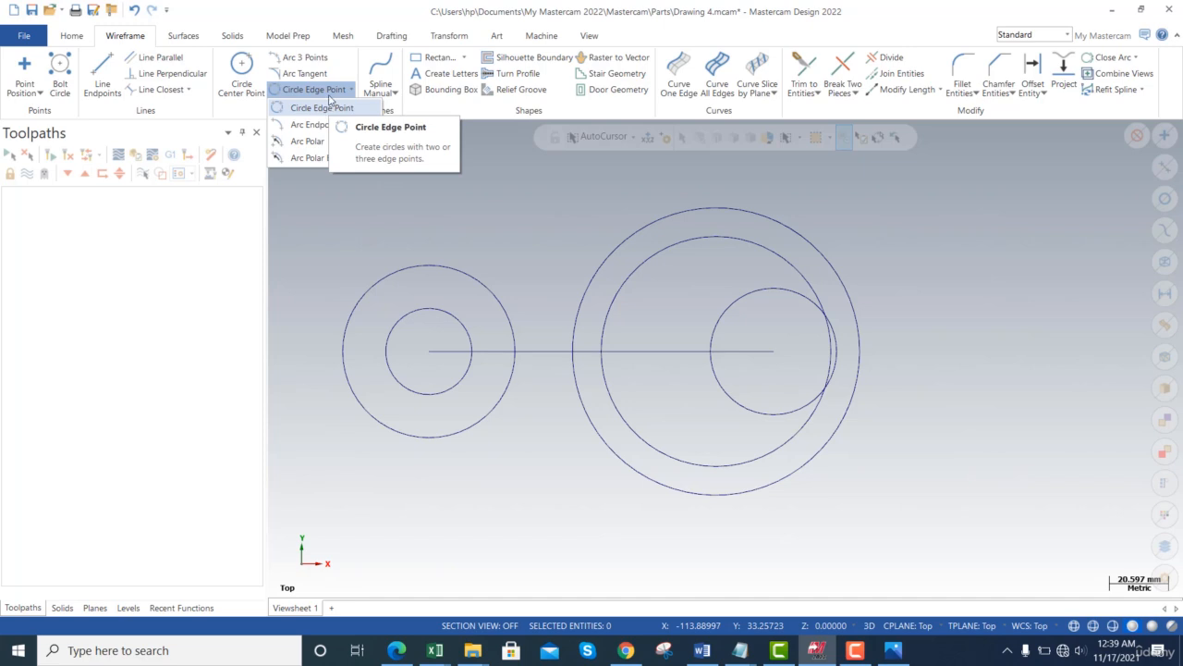
- Start an Arc two entities tangent arc with radius 40
left_click(306, 73)
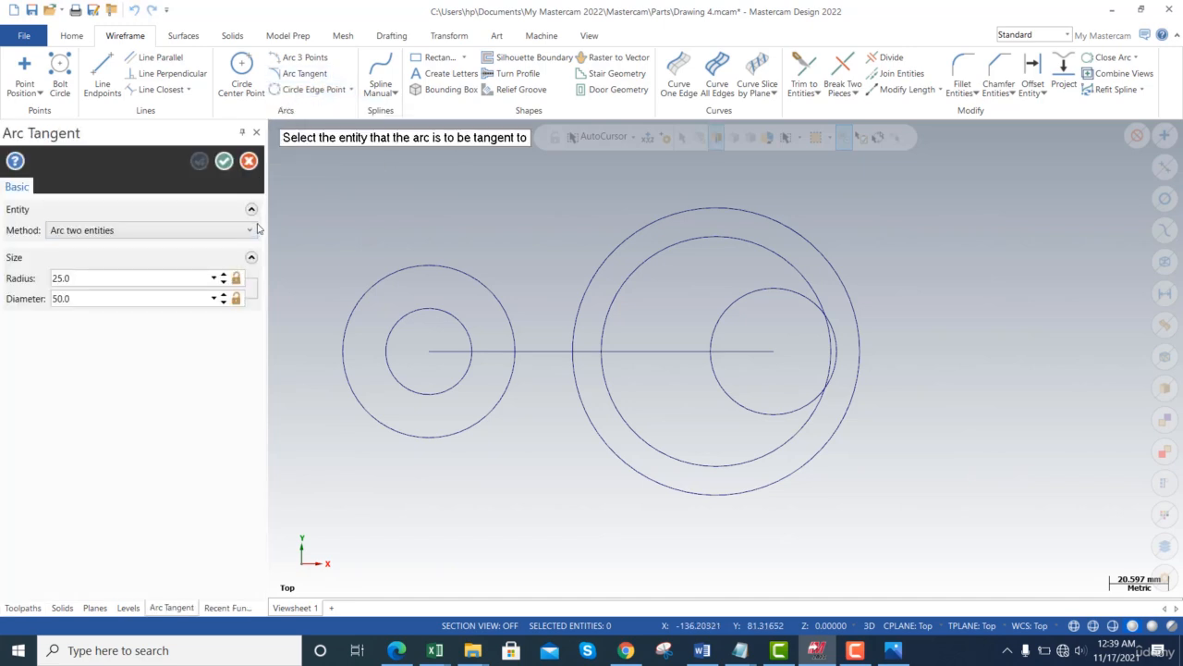
left_click(252, 230)
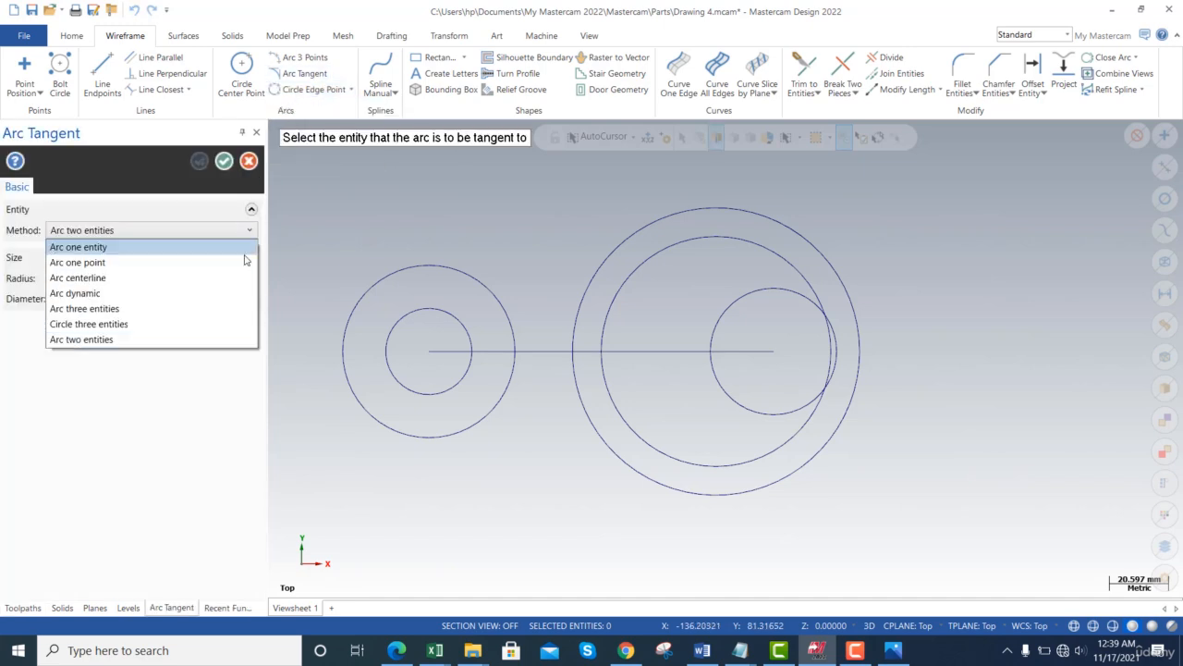
left_click(129, 339)
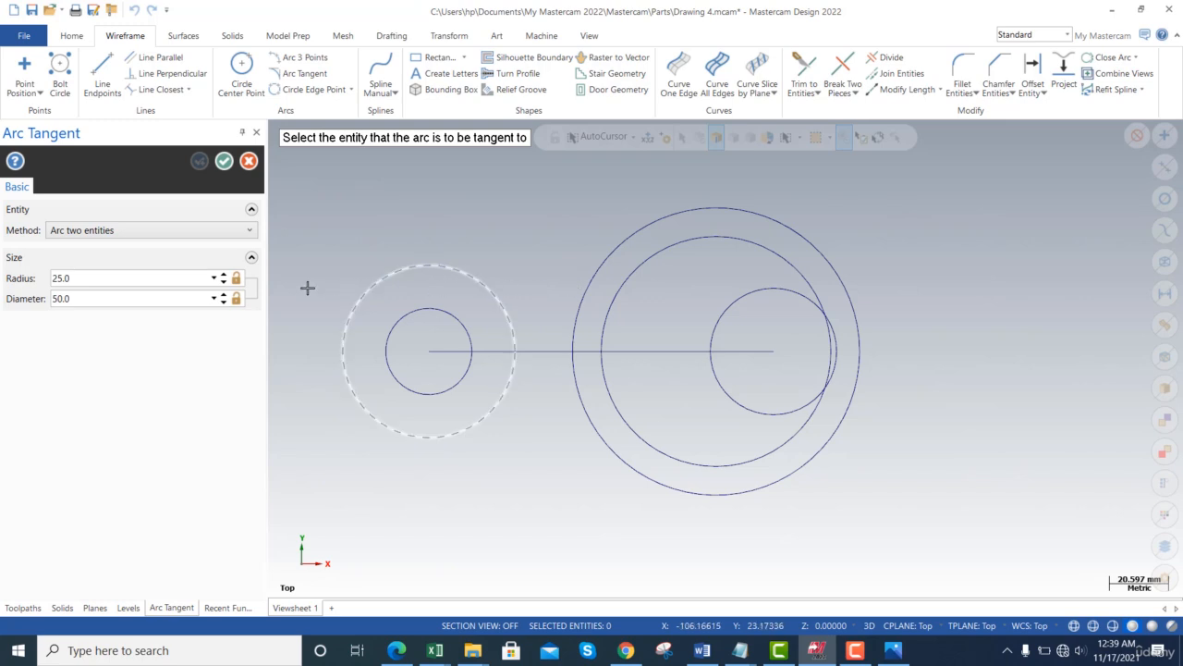
left_click(90, 279)
type("4")
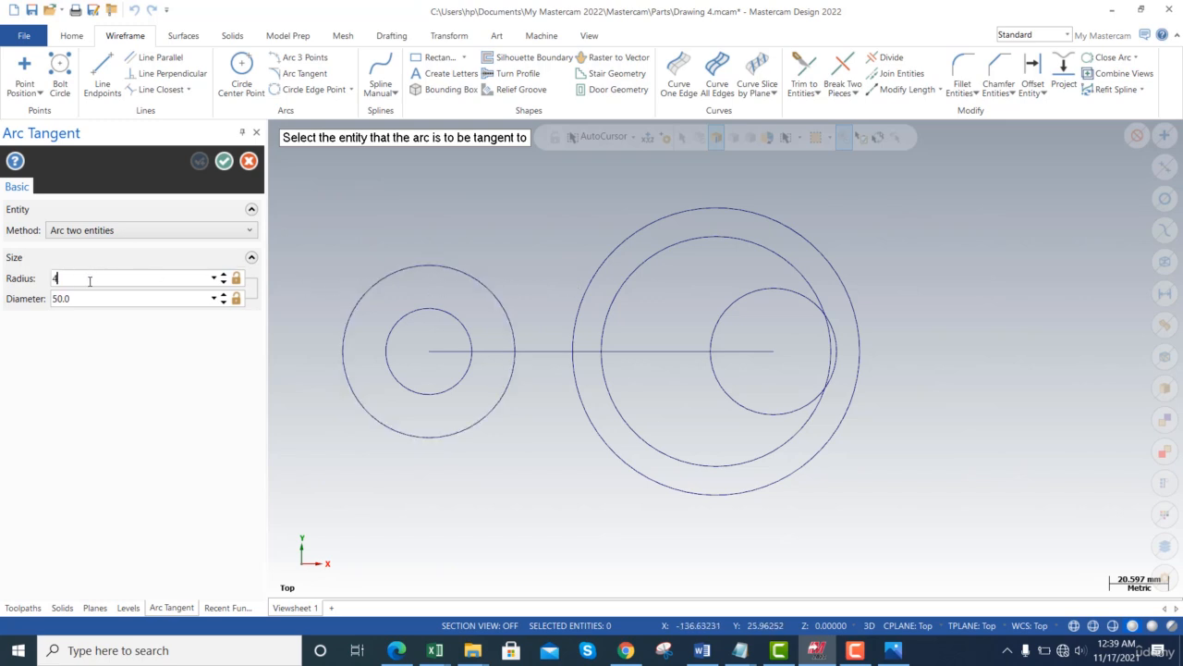
type("0")
key("Tab")
- Join the left outer circle and the large right circle with R40 arcs on top and bottom
left_click(497, 302)
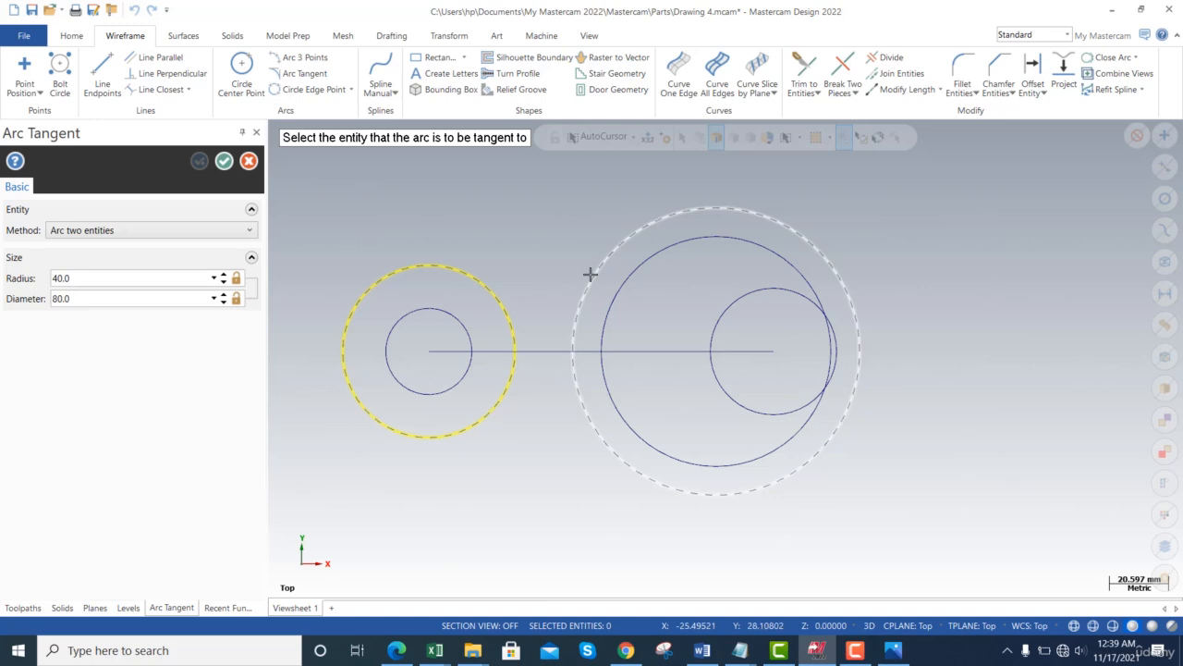
left_click(587, 275)
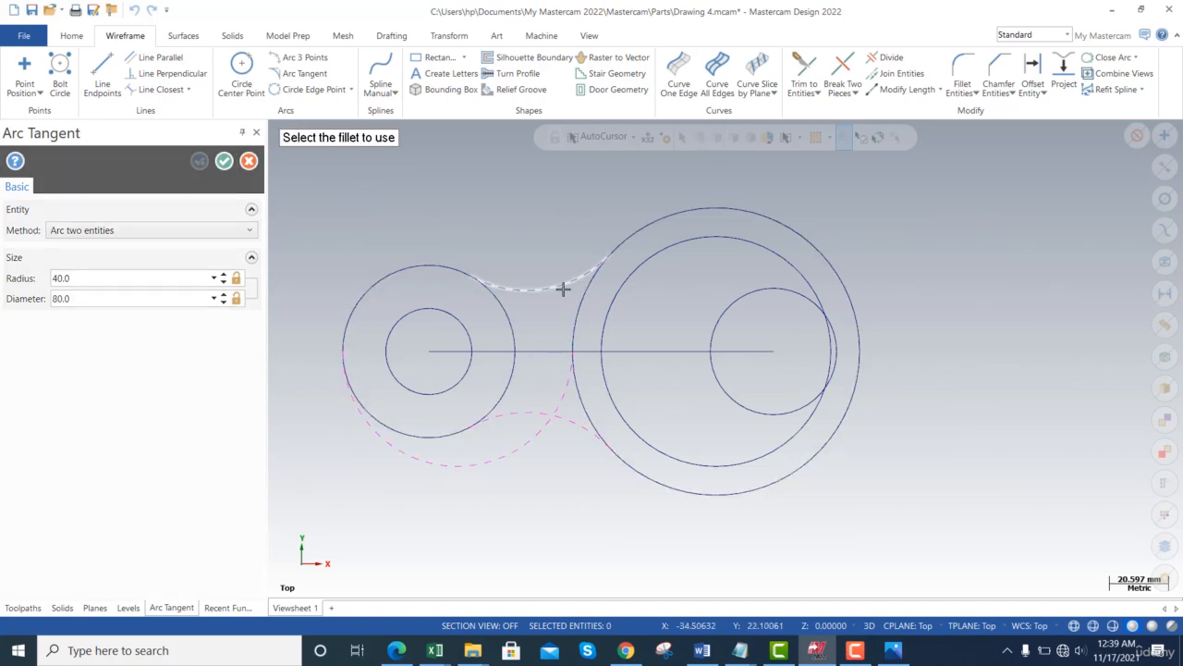
left_click(561, 287)
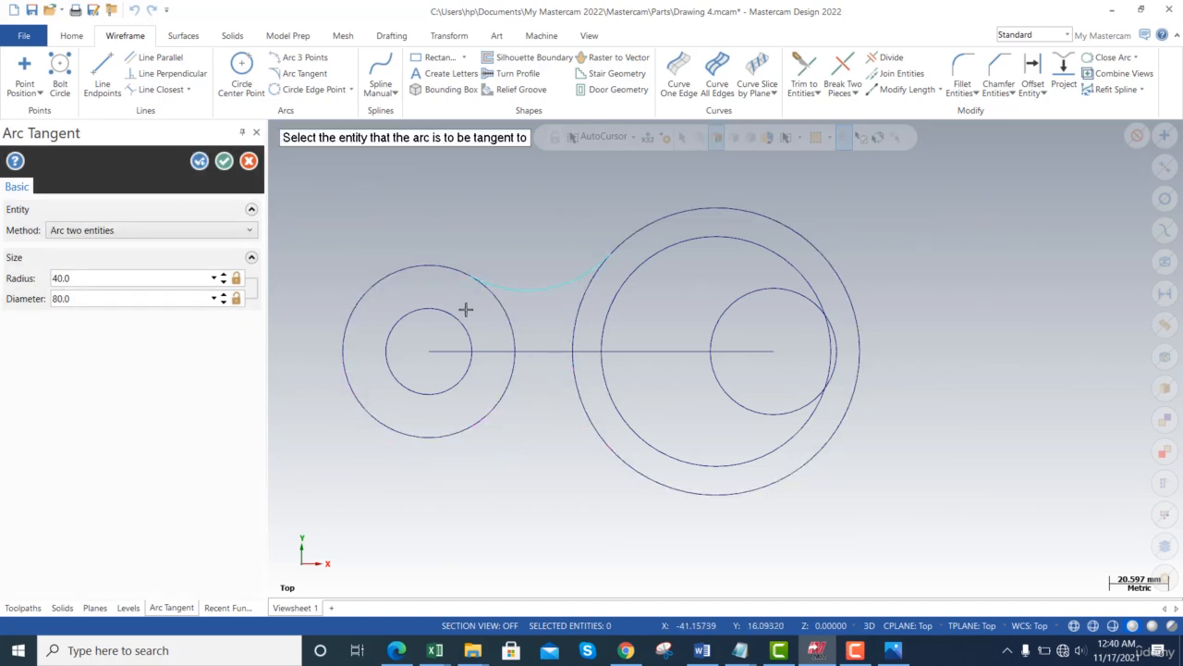
left_click(199, 161)
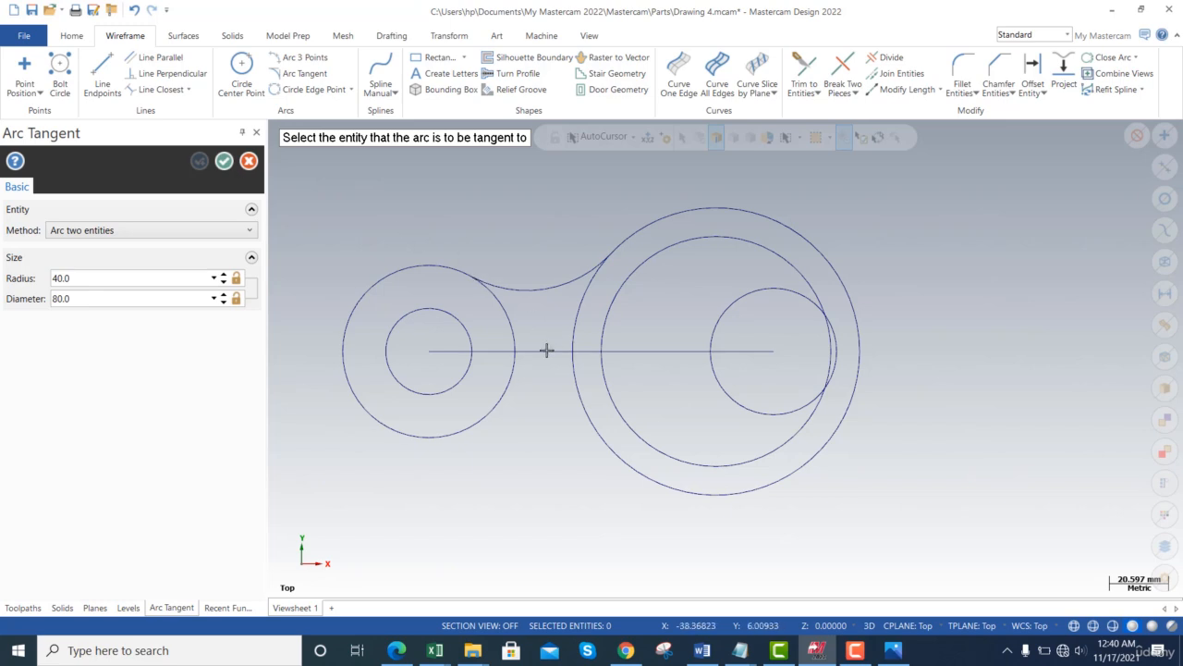
left_click(509, 372)
left_click(575, 376)
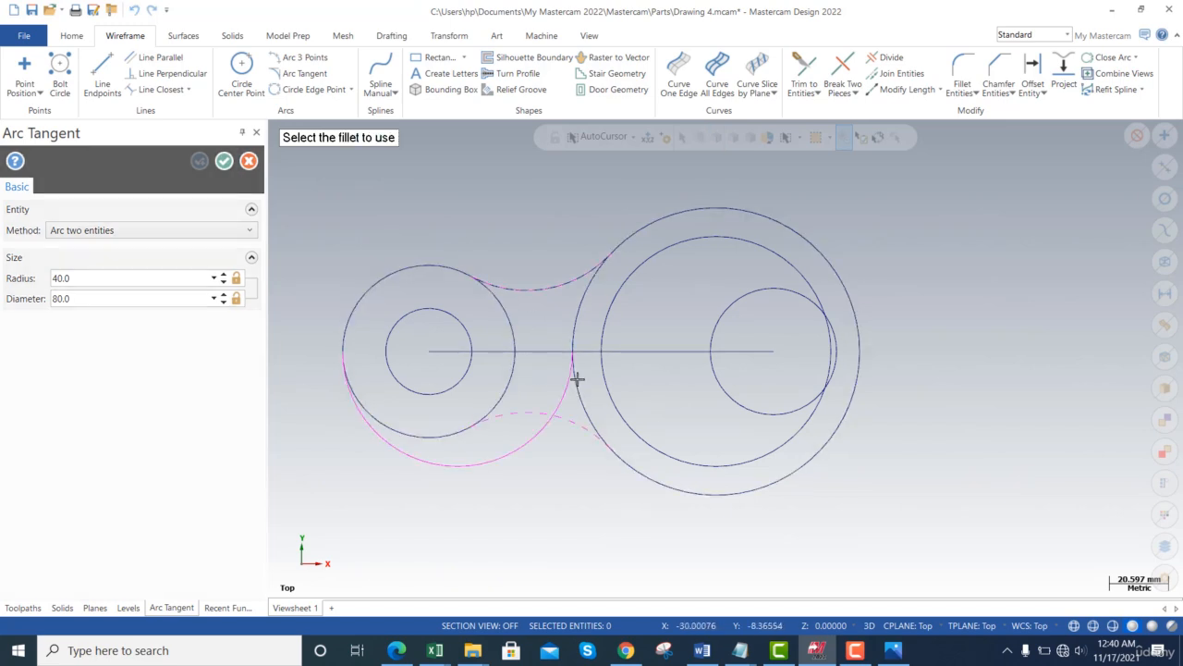
left_click(572, 421)
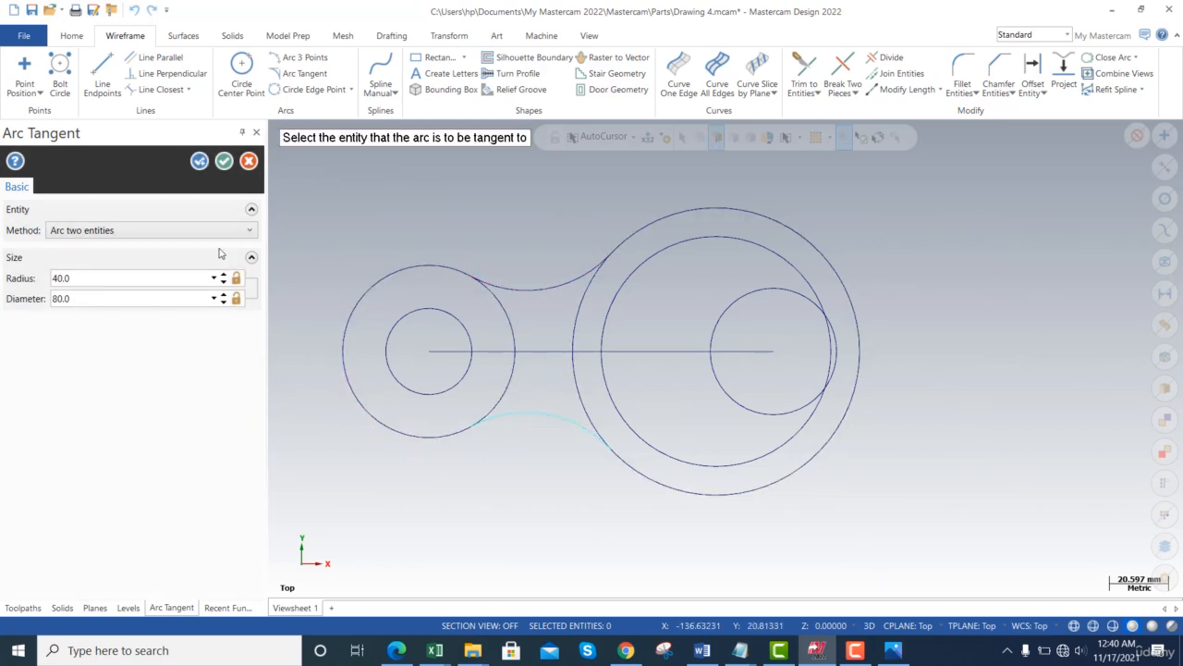
- Close the tangent arc command and study the six-hole pattern in the reference drawing
left_click(224, 162)
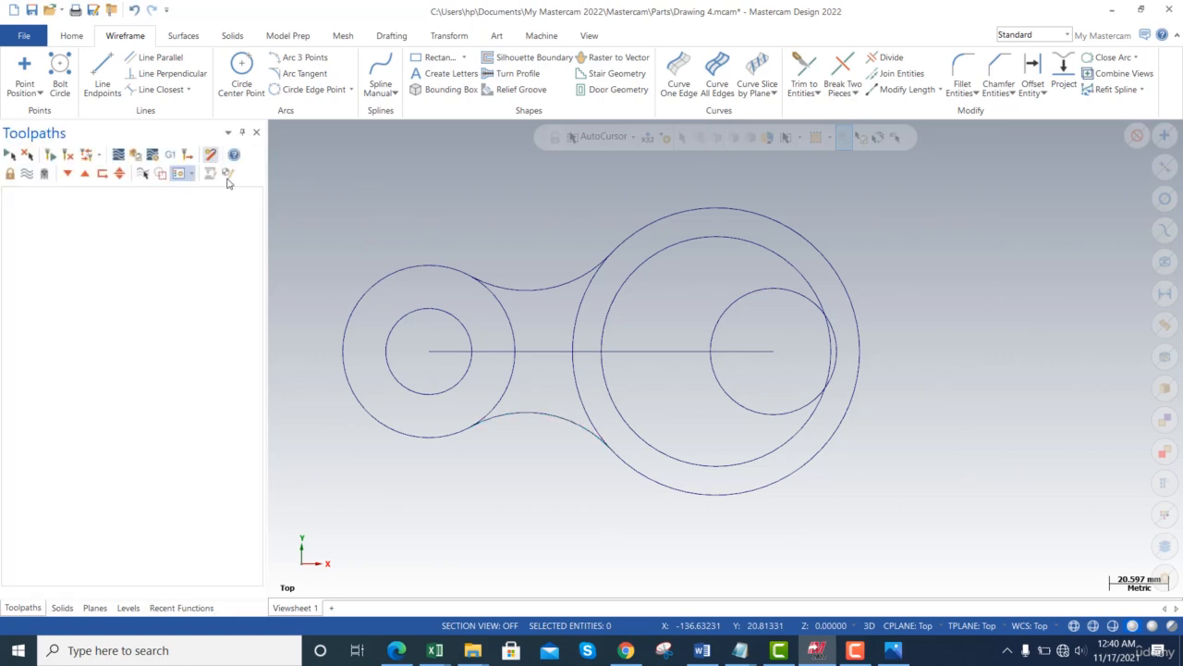
key("alt+Tab")
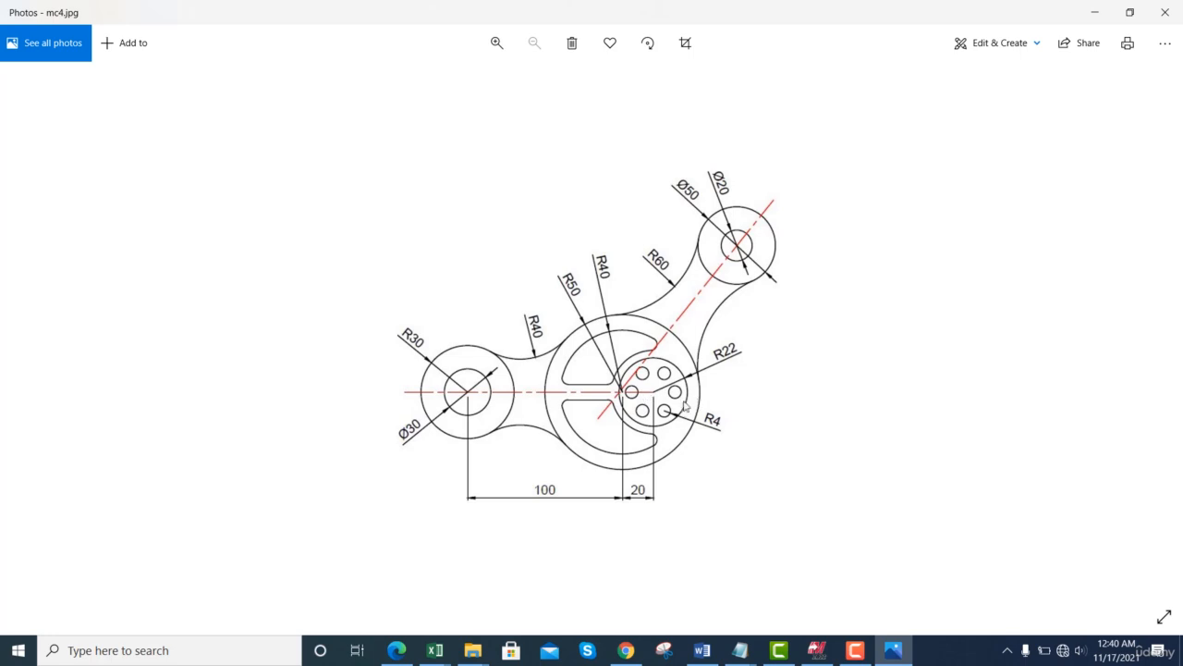
key("alt+Tab")
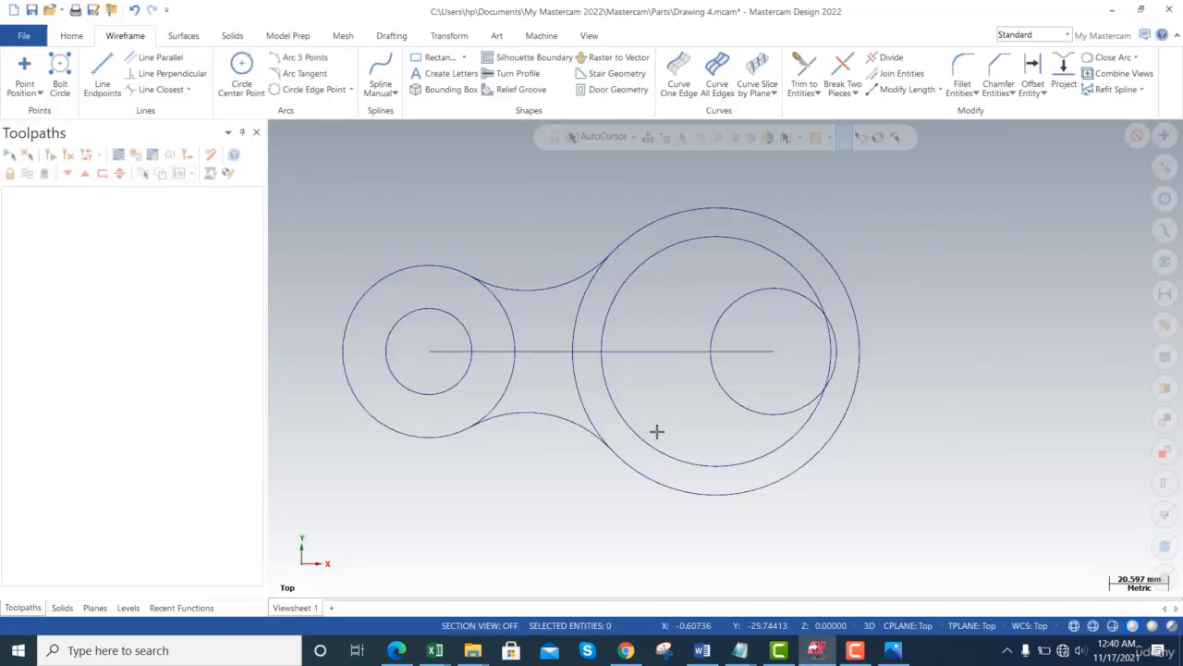
key("alt+Tab")
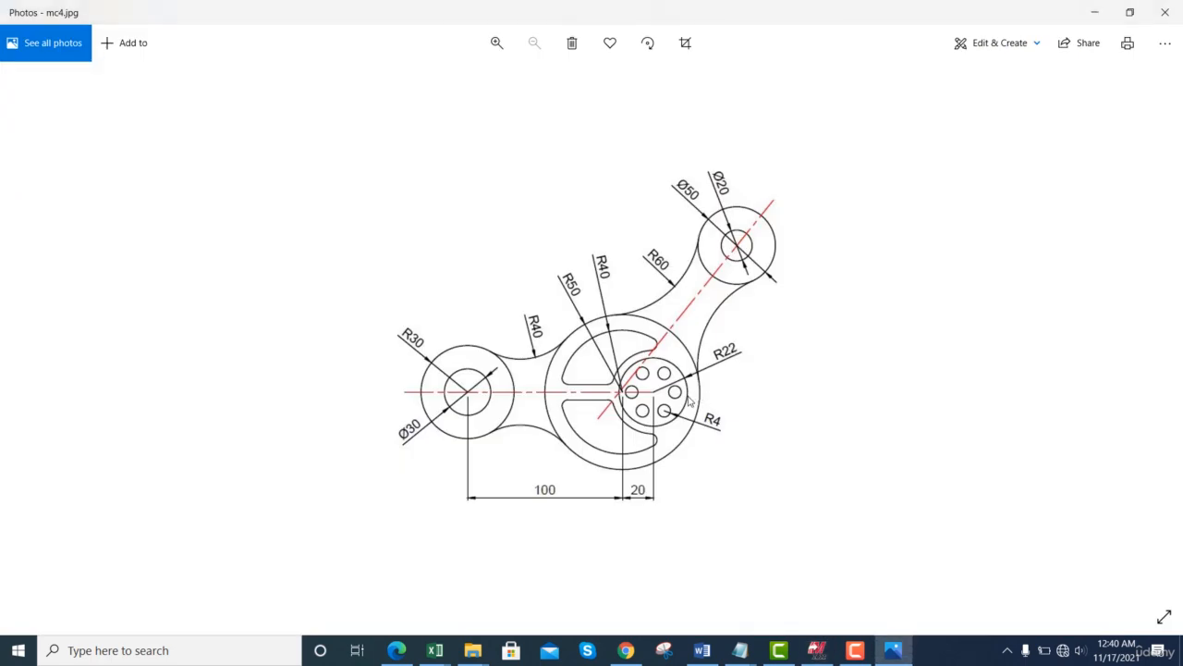
key("alt+Tab")
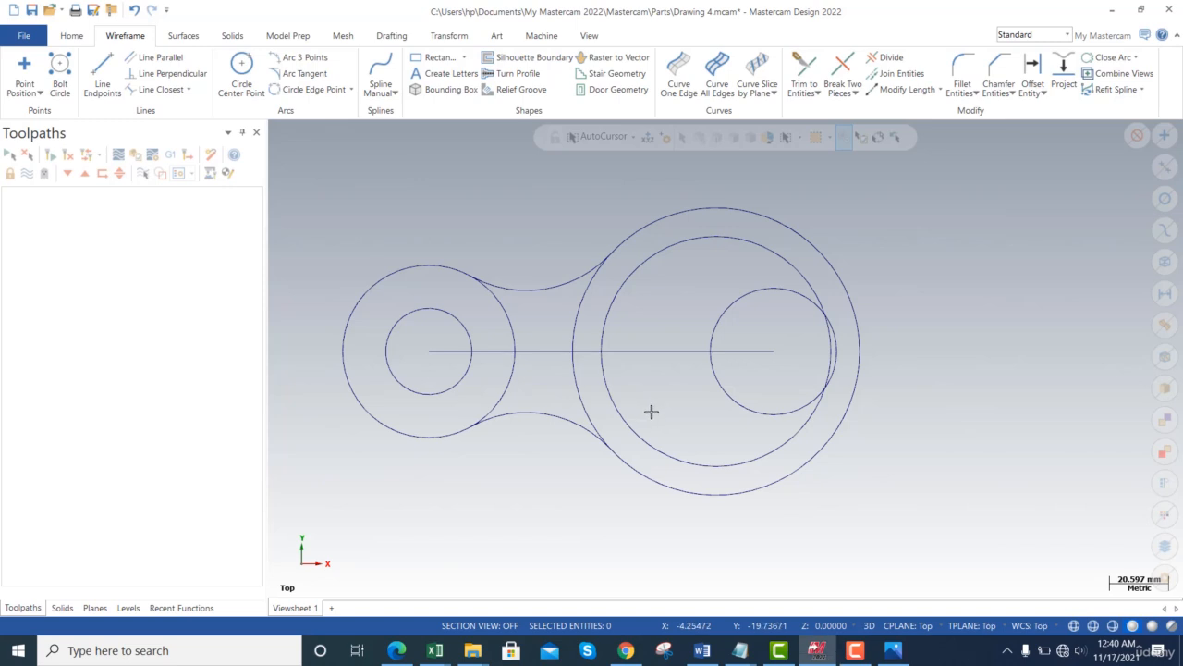
key("alt+Tab")
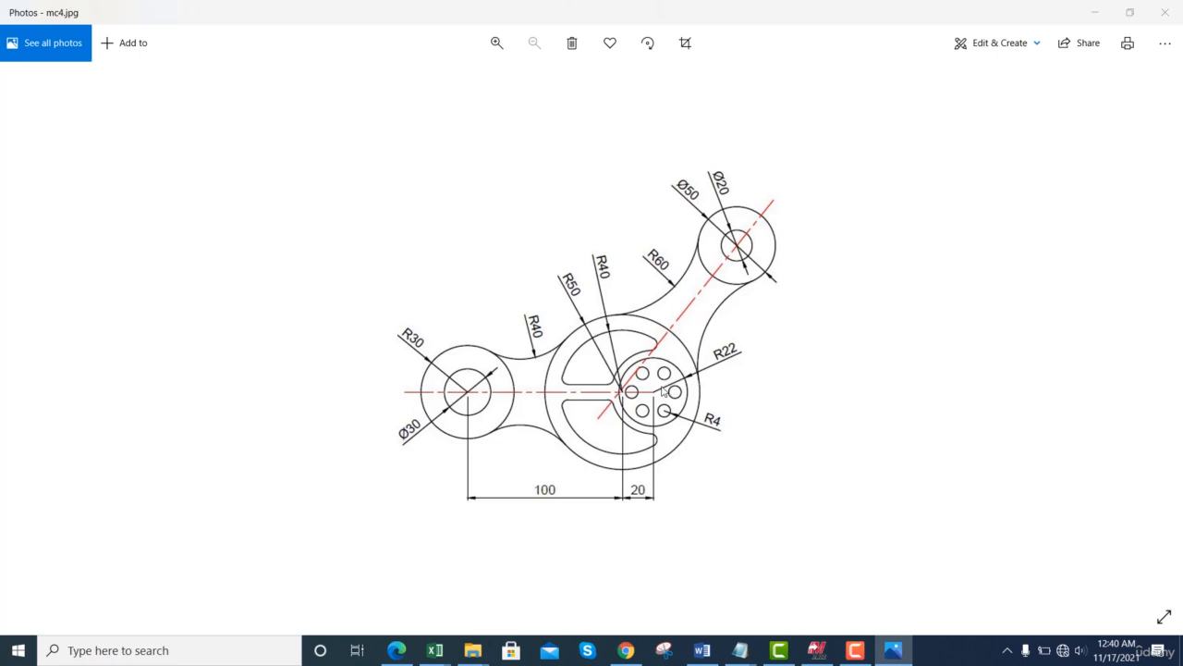
key("alt+Tab")
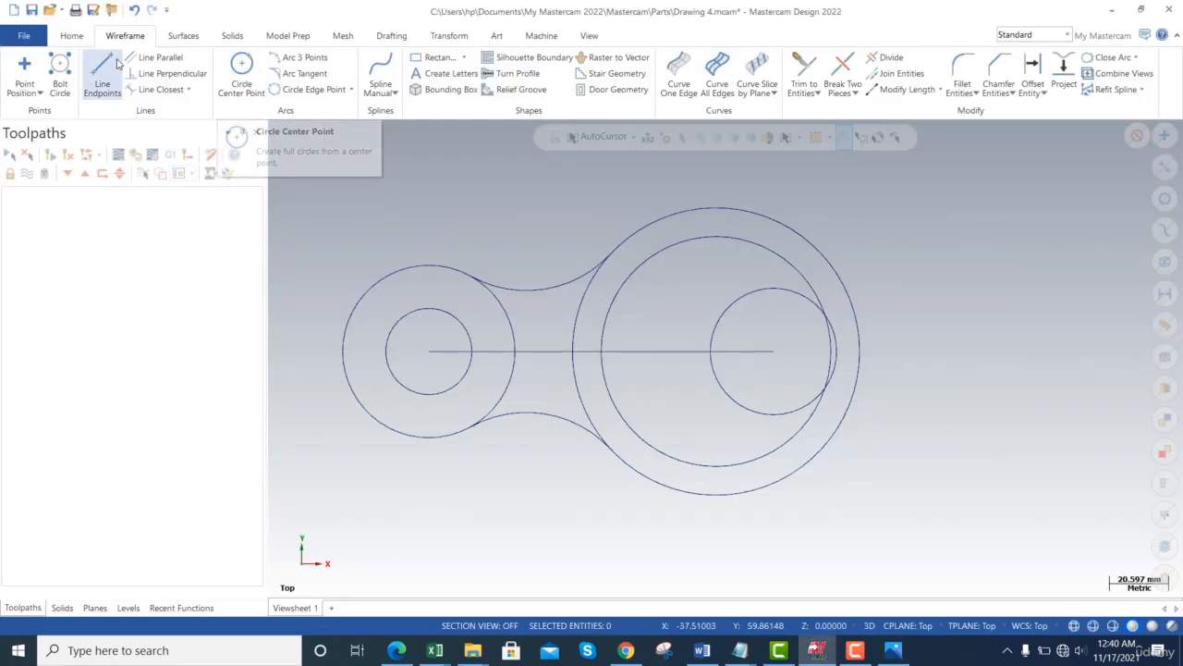
- Start Bolt Circle creation while rechecking the reference drawing
left_click(60, 81)
key("alt+Tab")
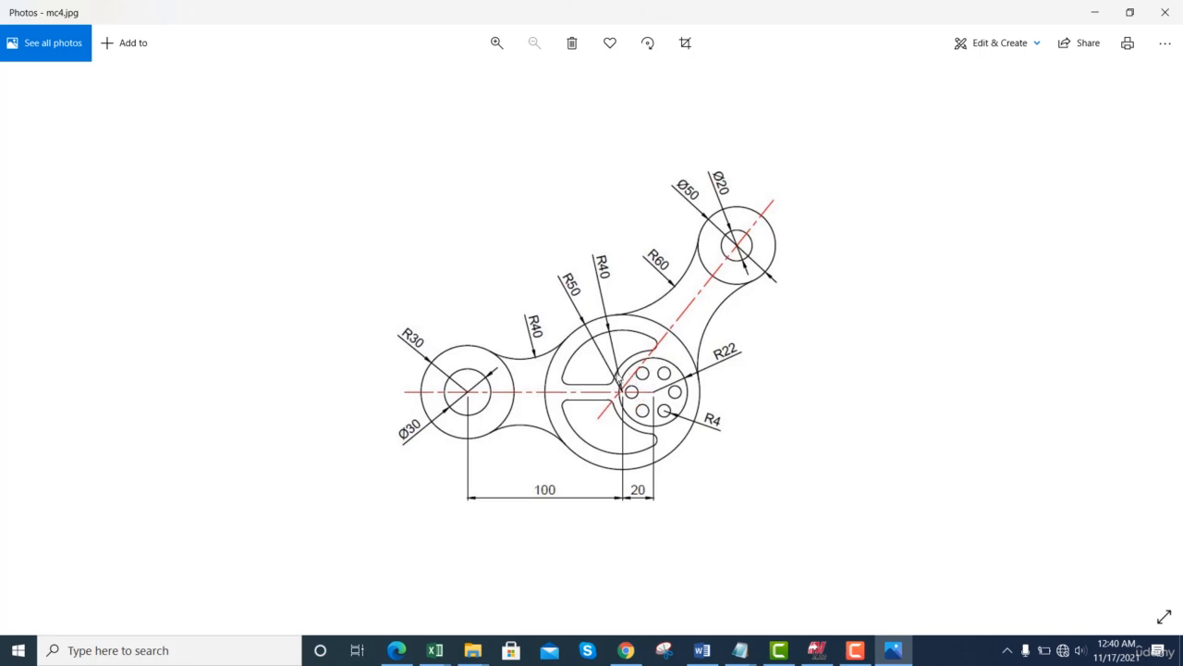
key("alt+Tab")
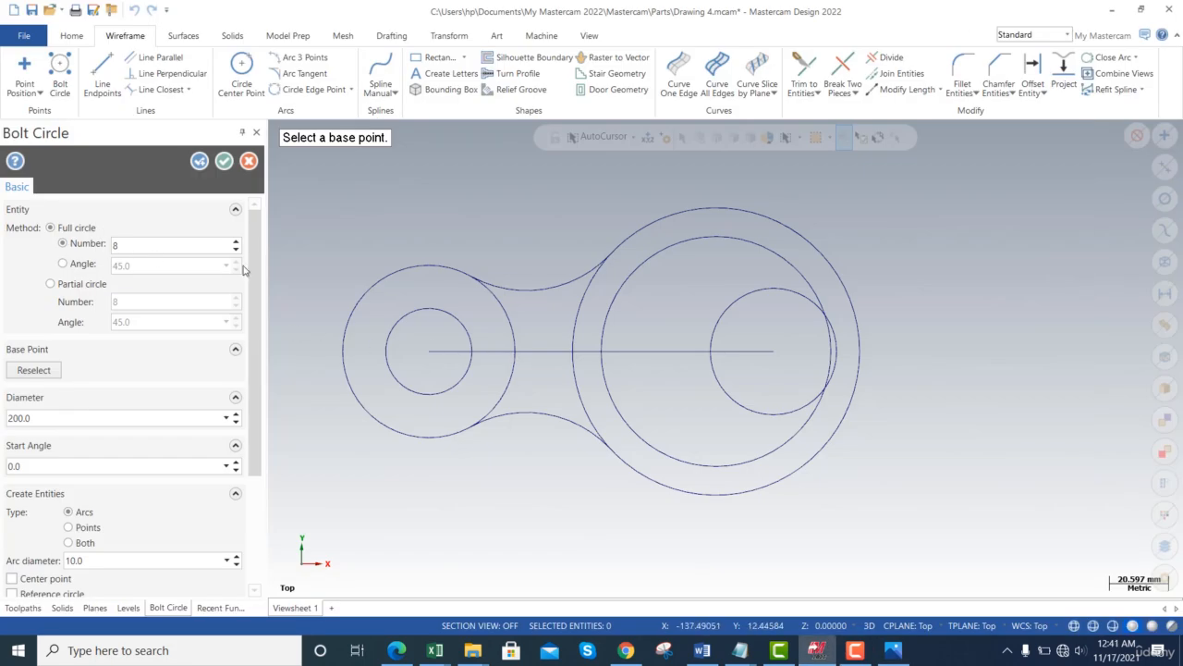
- Centre a six-hole bolt circle on the right circle, with an initial 22 mm diameter
left_click(777, 354)
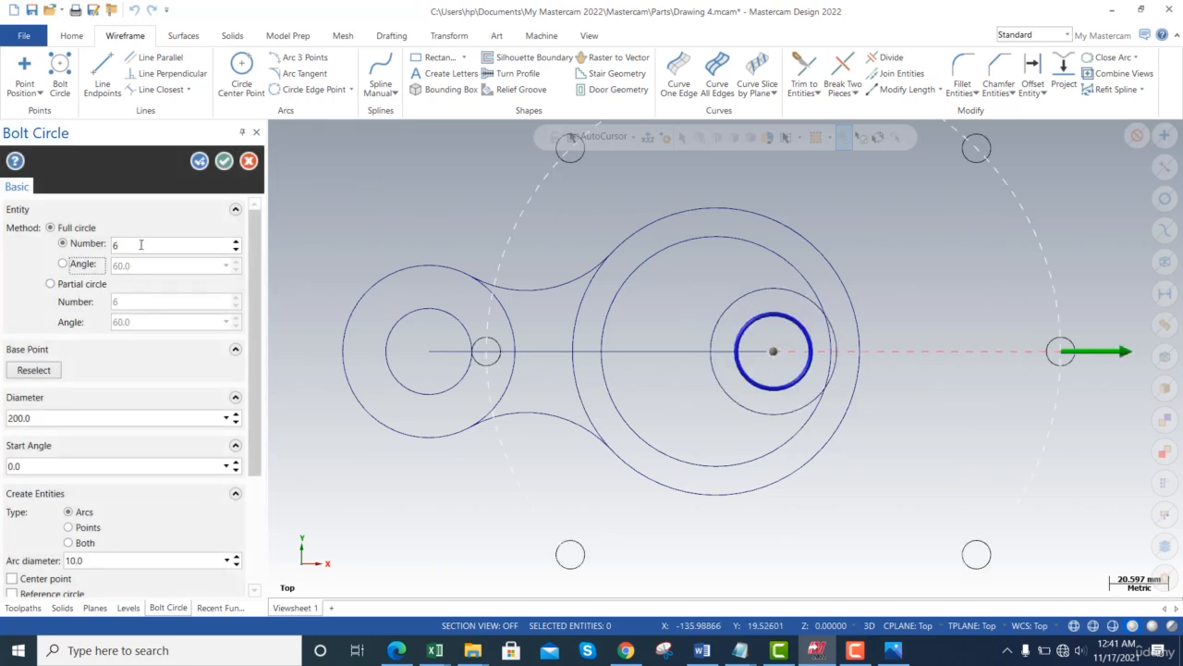
key("Return")
left_click(41, 418)
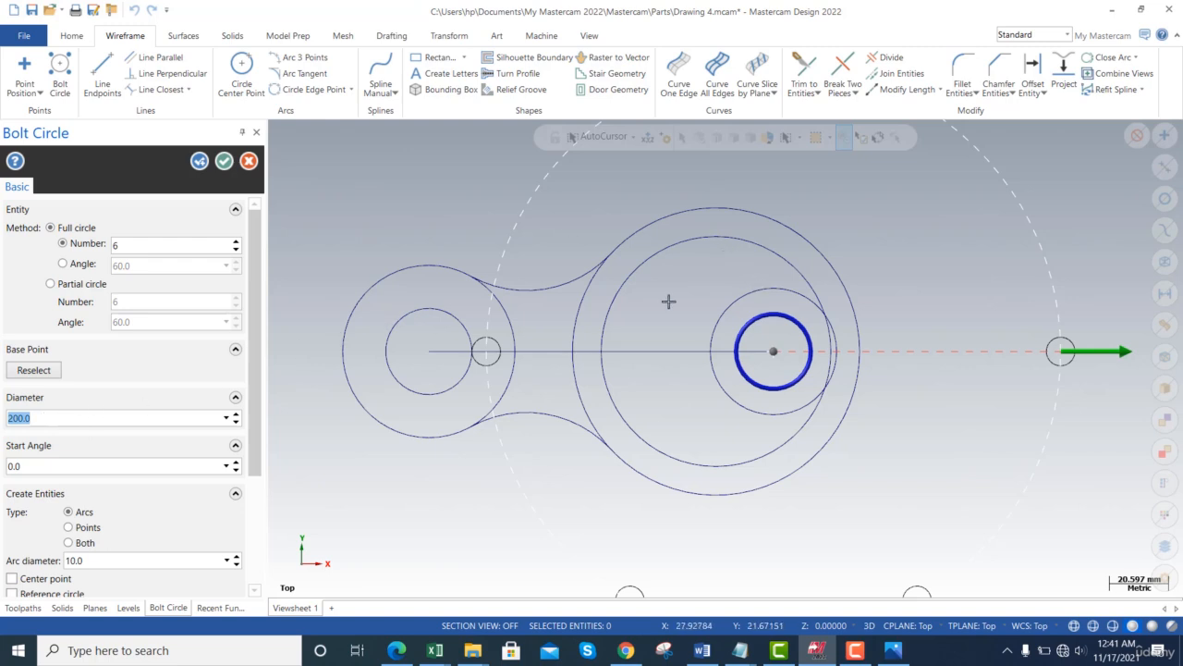
type("22")
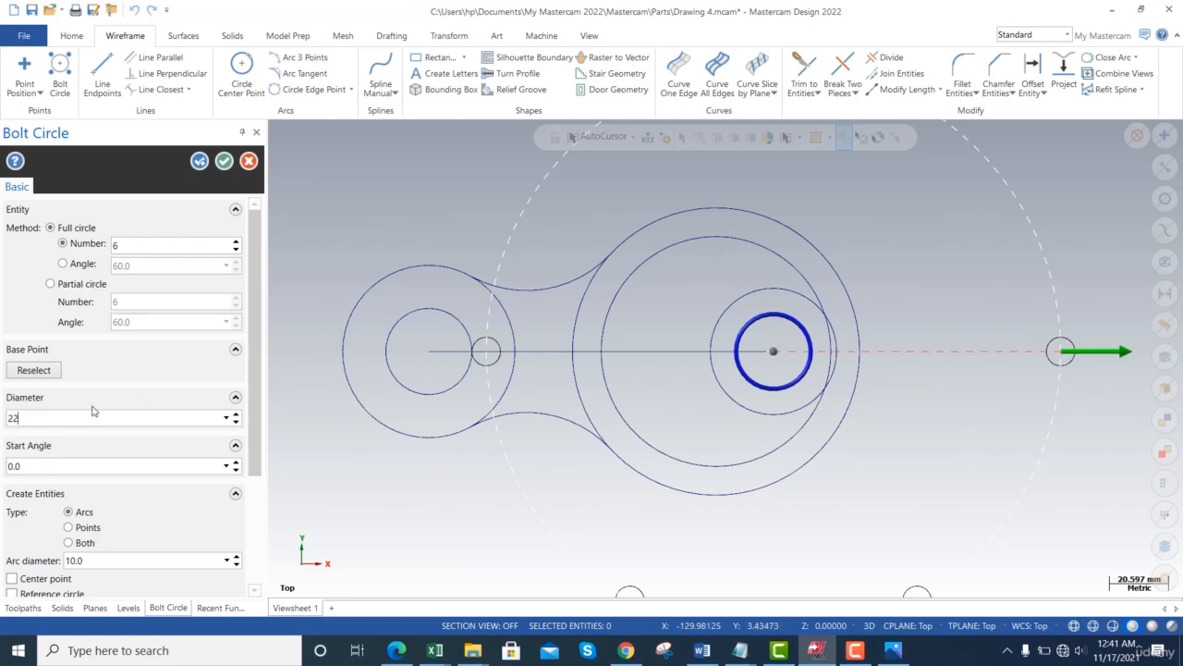
key("Tab")
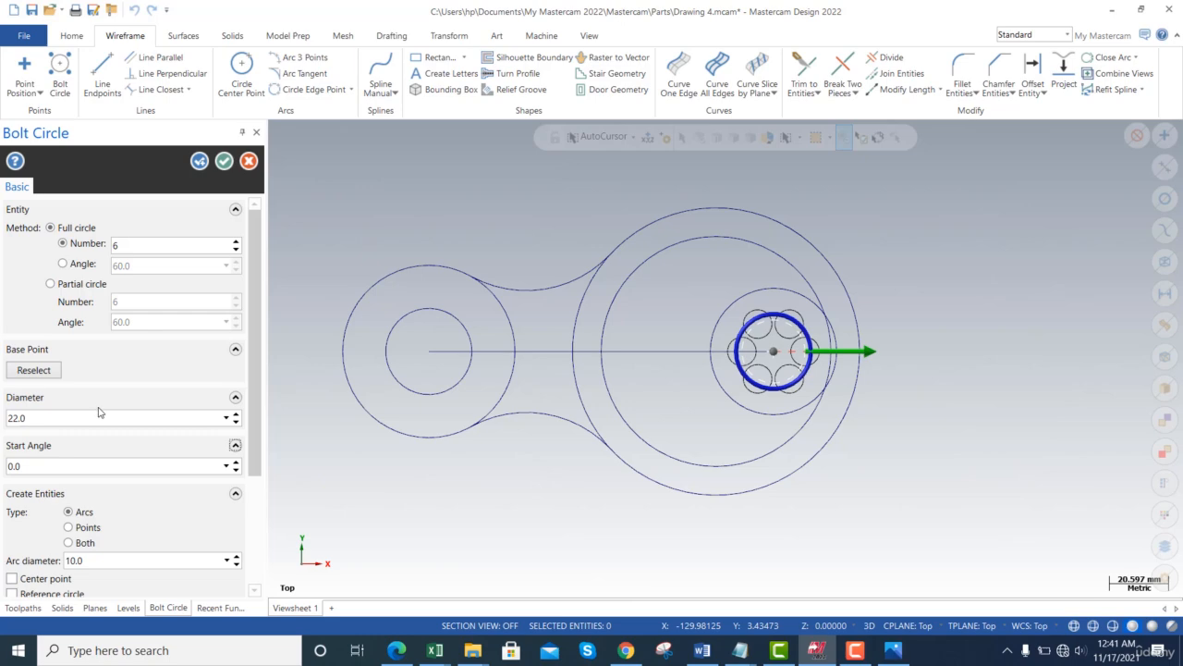
key("alt+Tab")
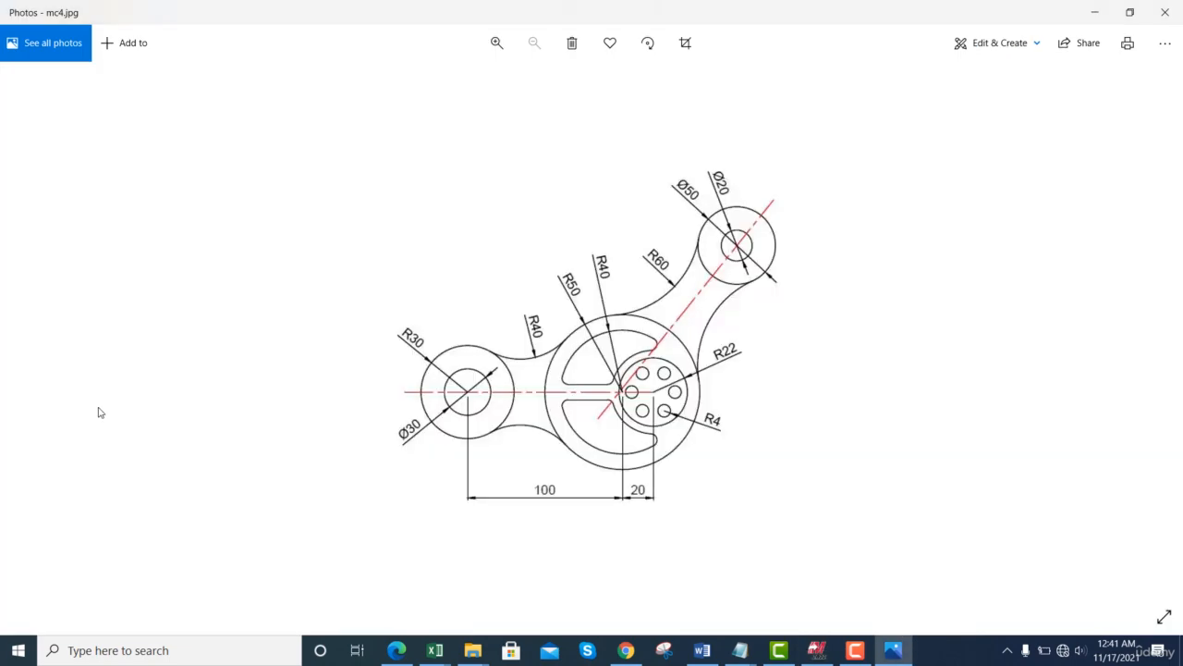
key("alt+Tab")
- Set the bolt circle's hole diameter to 8 mm
scroll(257, 395, "down", 2)
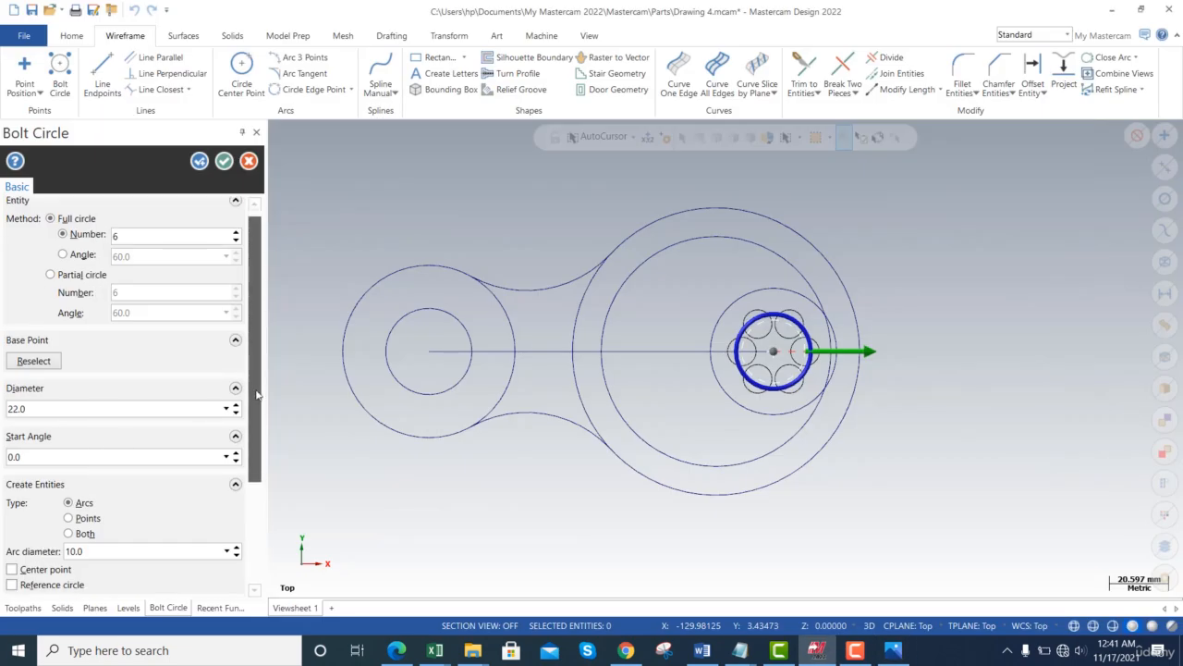
scroll(257, 394, "down", 3)
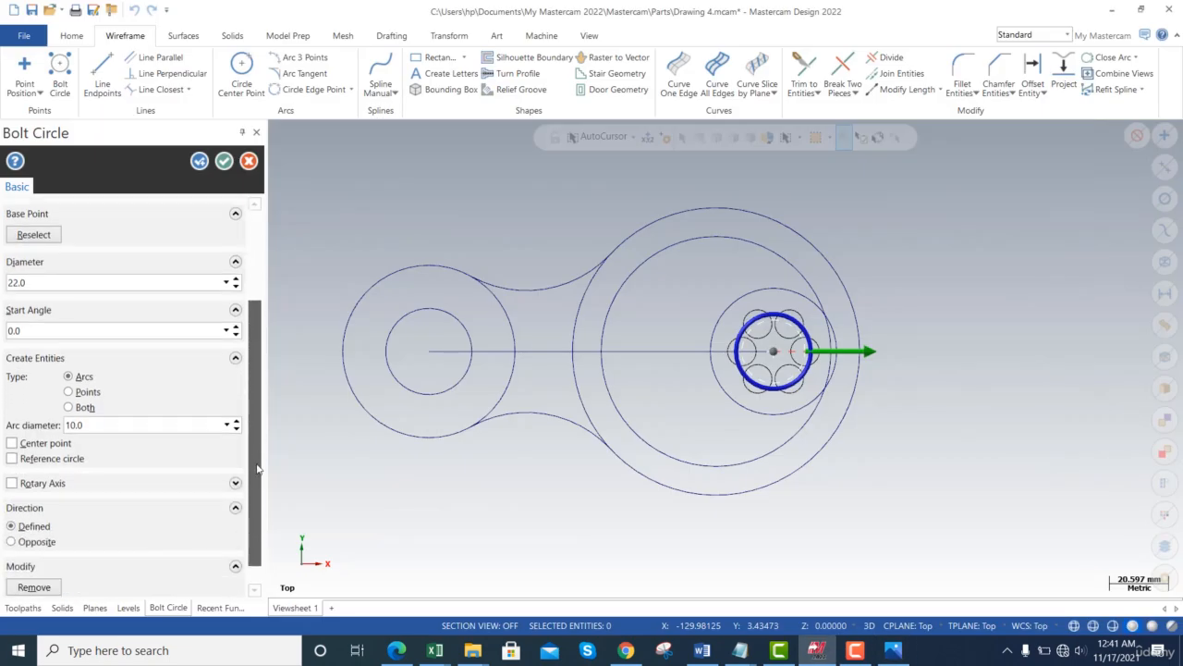
double_click(88, 401)
key("alt+Tab")
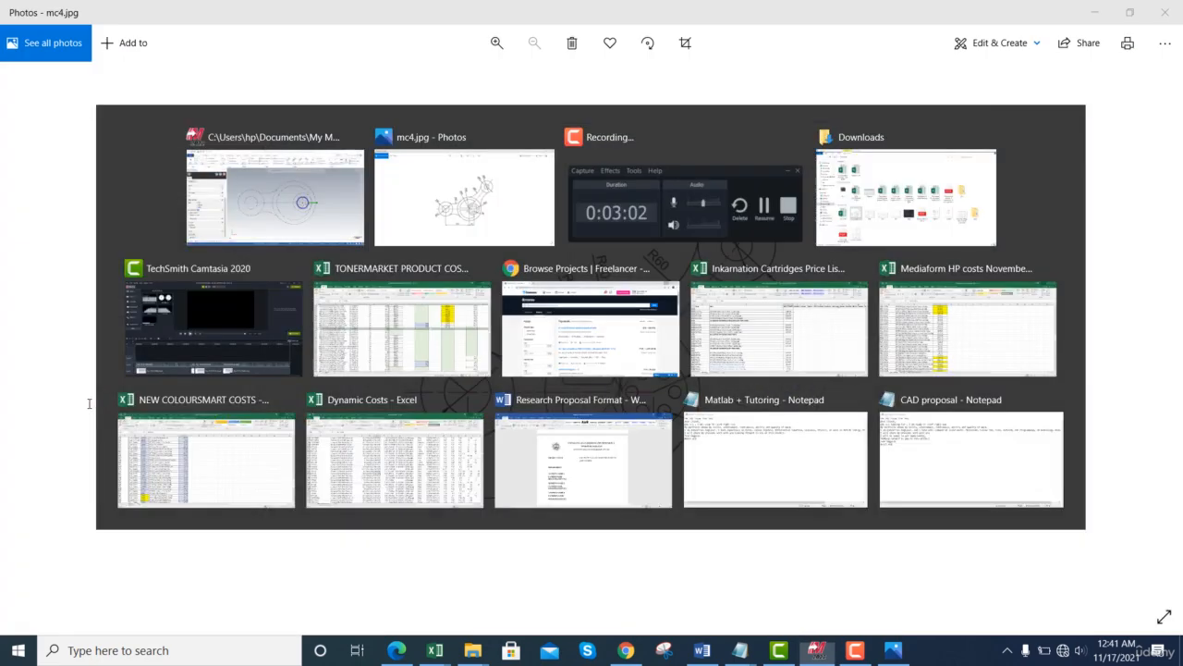
key("alt+Tab")
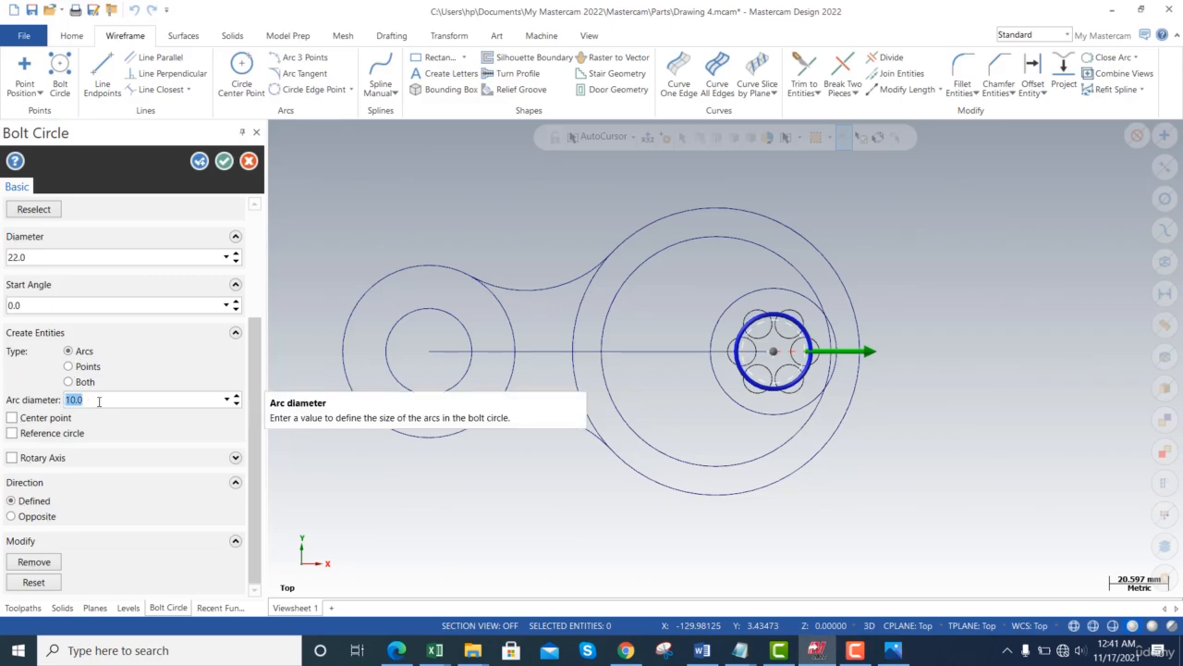
type("8")
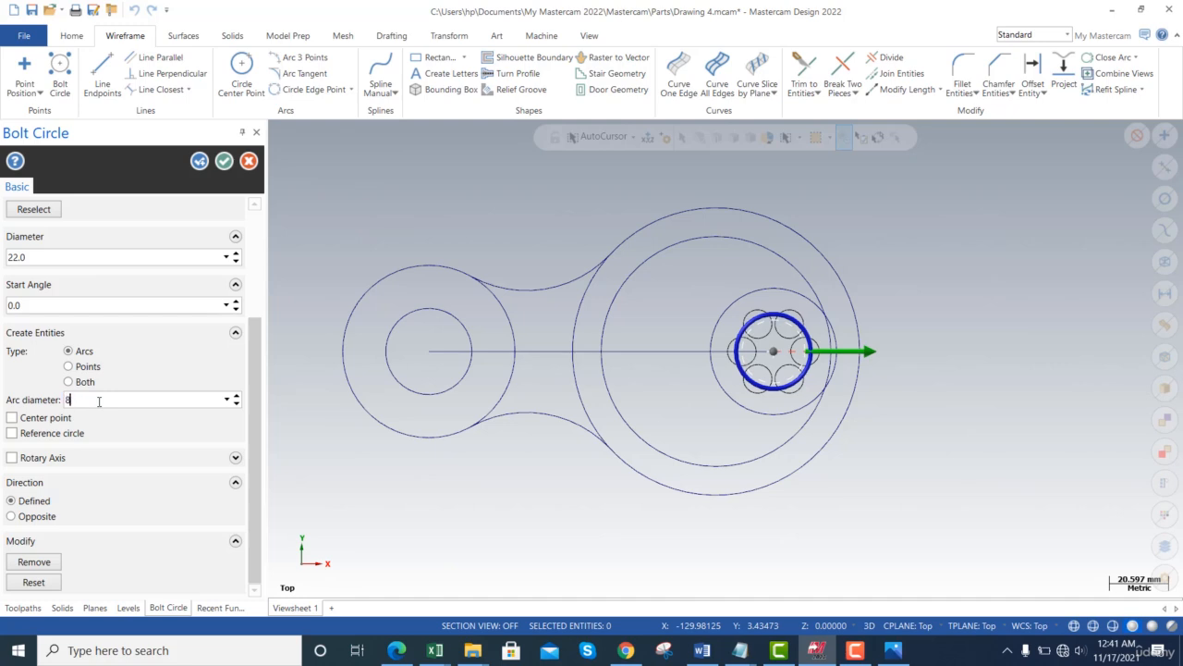
key("Tab")
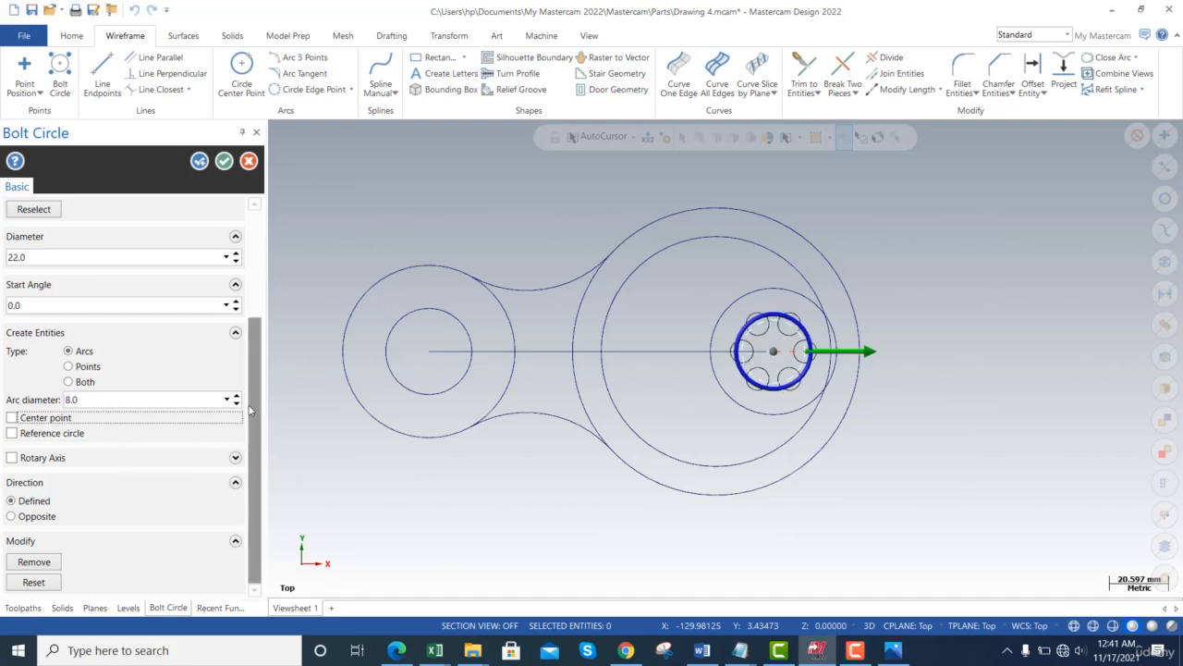
- Correct the bolt circle diameter to 30 mm
scroll(250, 410, "up", 3)
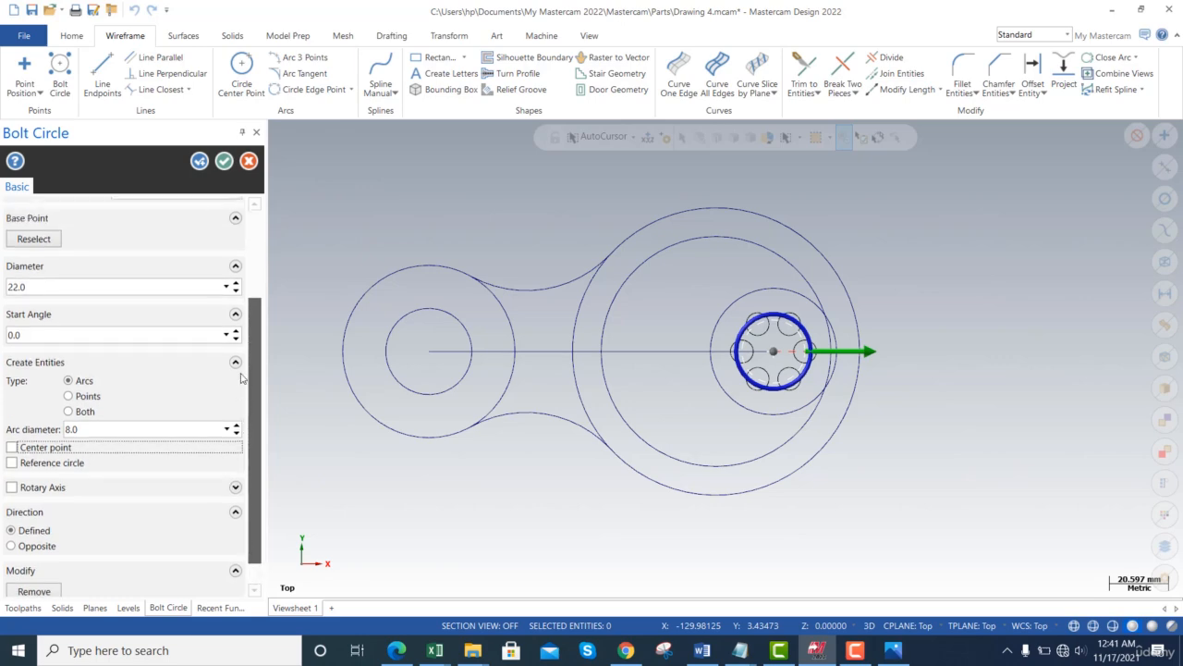
left_click(93, 372)
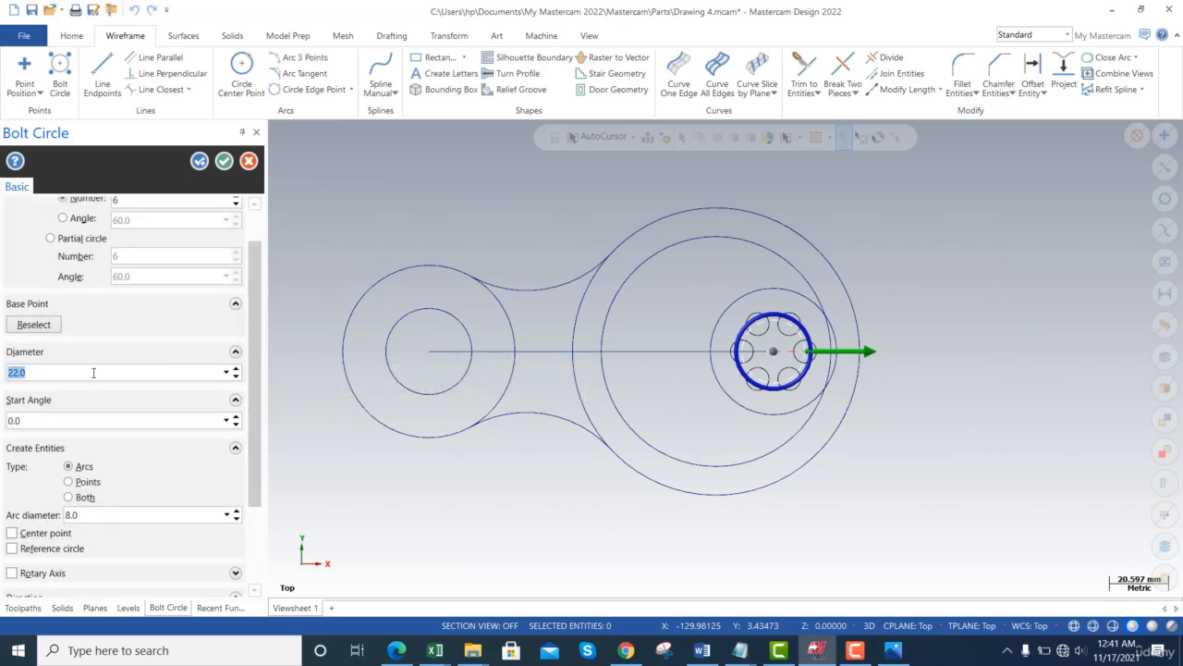
key("alt+Tab")
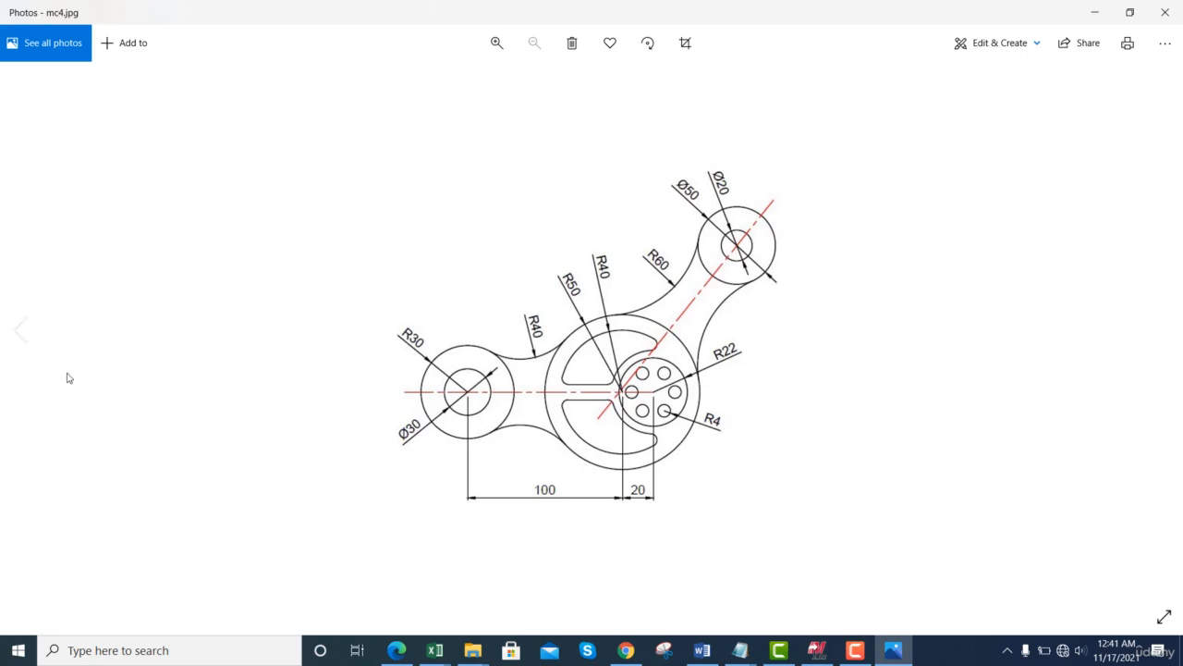
key("alt+Tab")
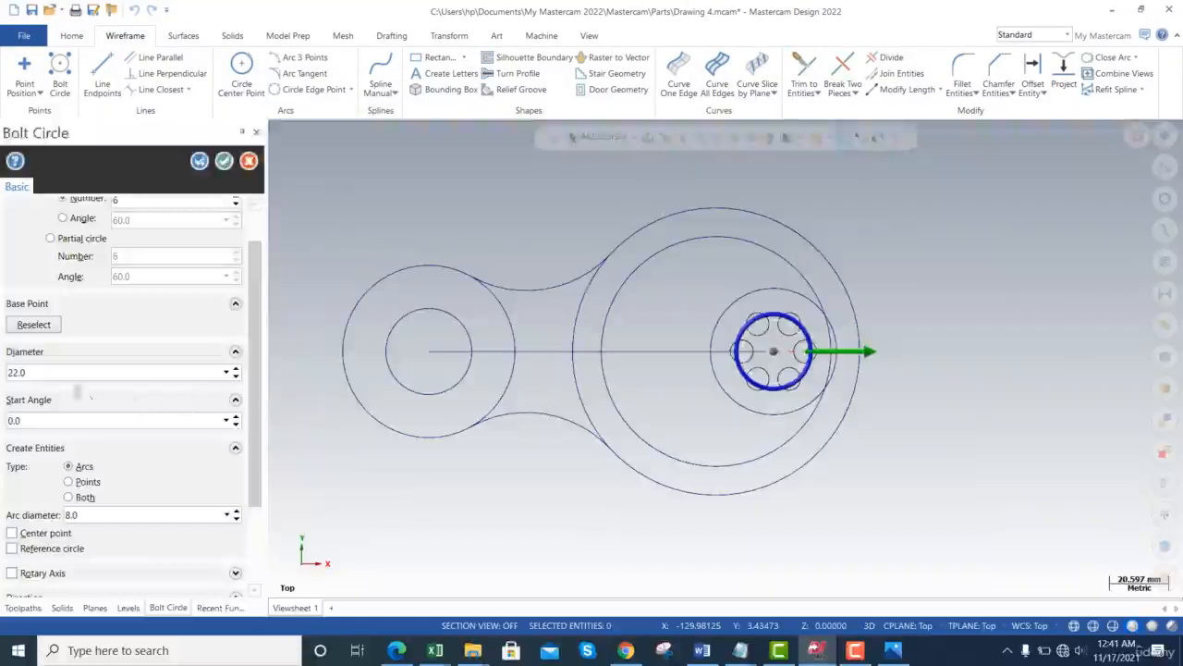
left_click(72, 374)
type("30")
key("Return")
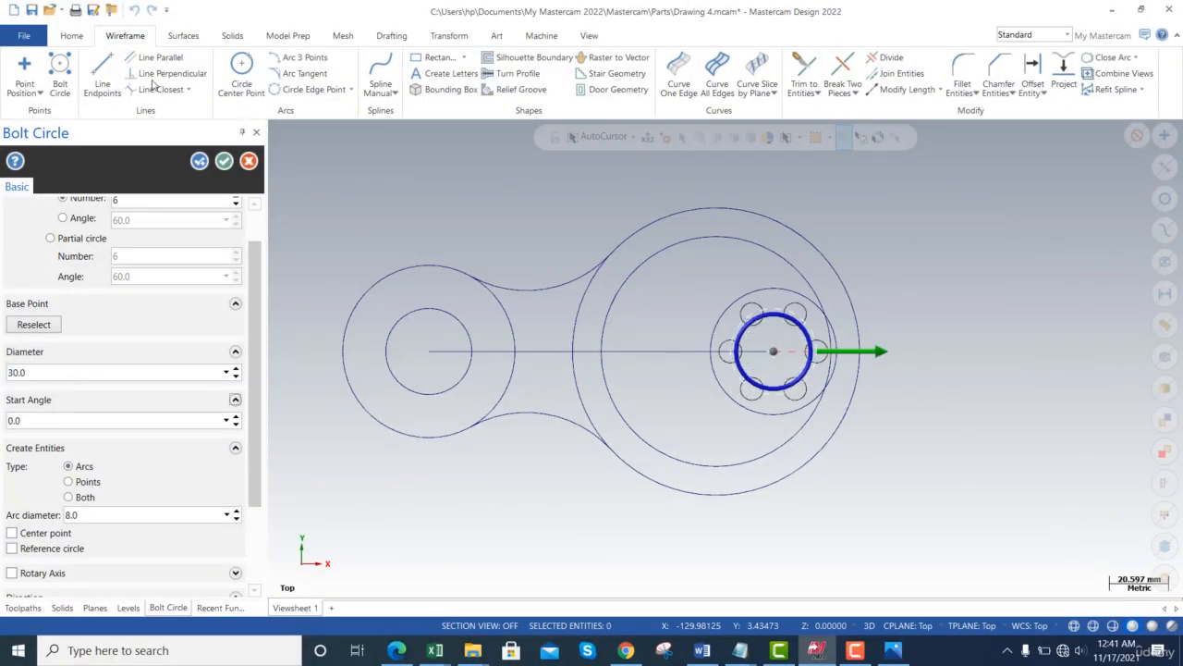
left_click(225, 162)
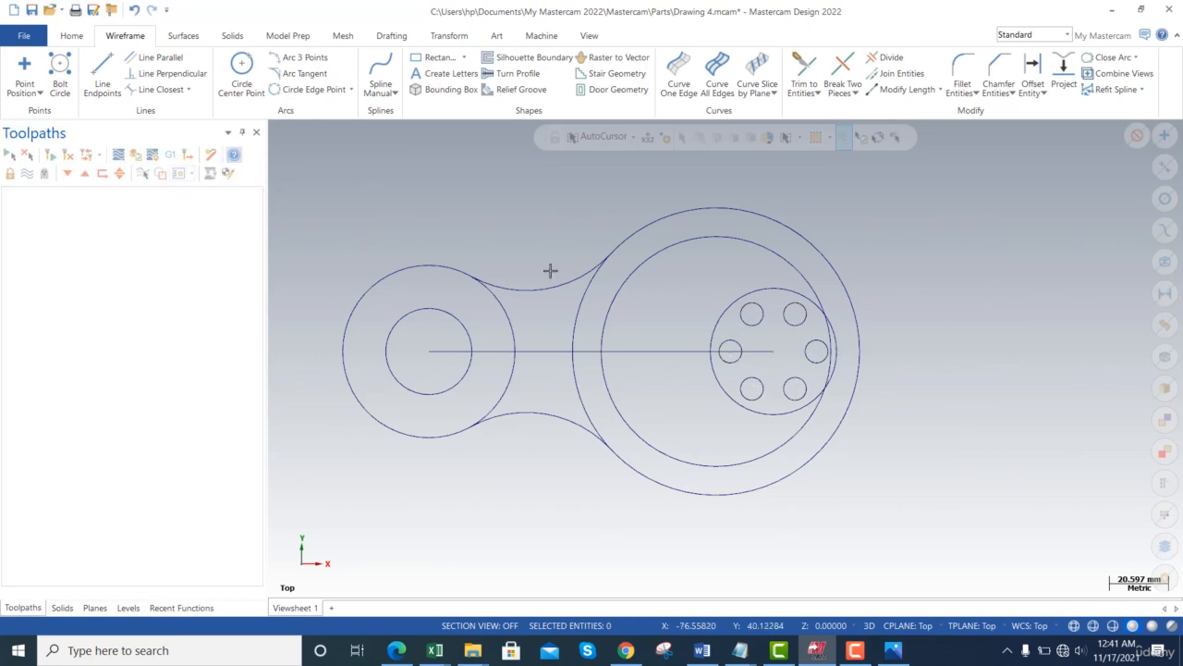
key("alt+Tab")
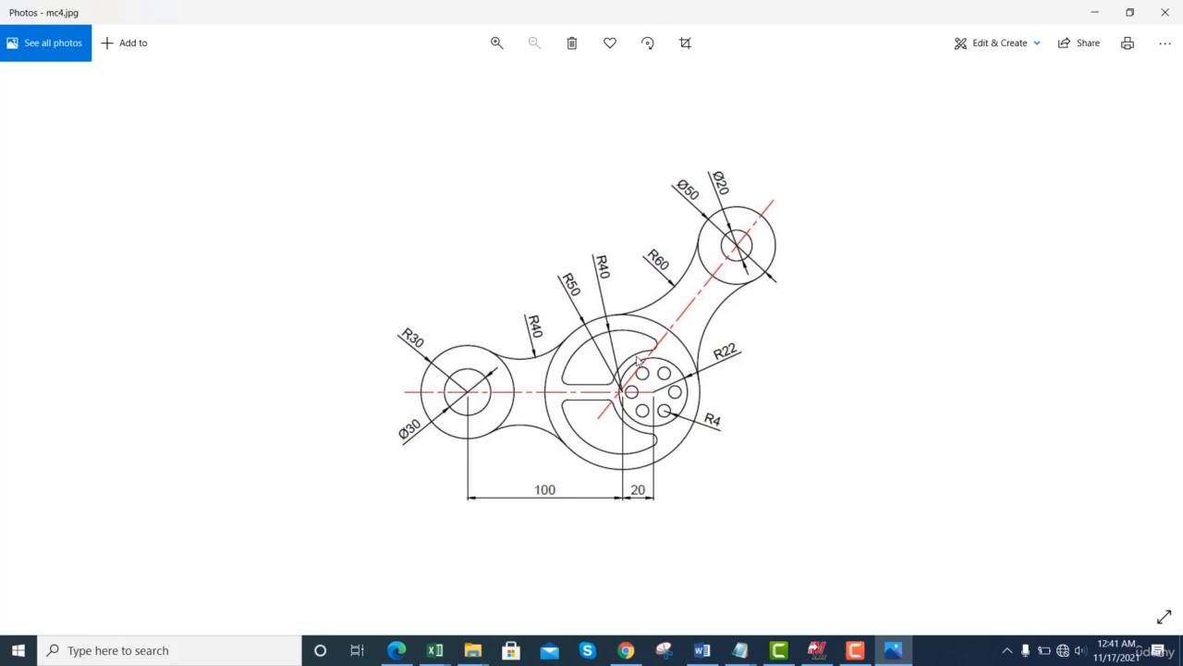
key("alt+Tab")
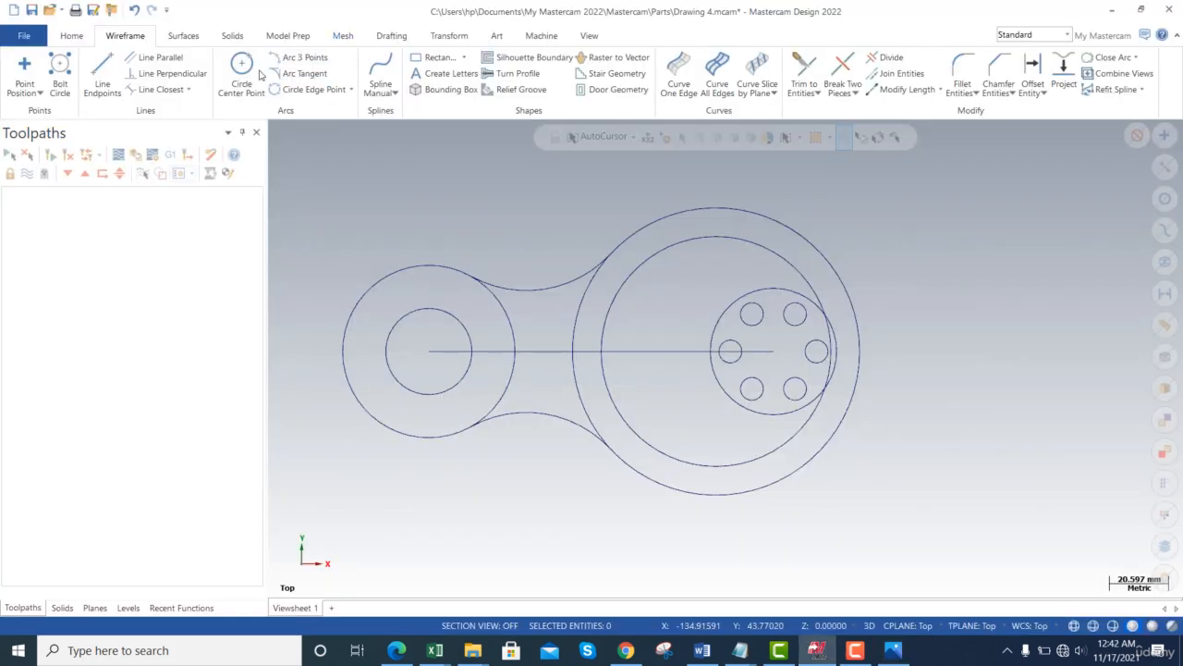
left_click(1032, 74)
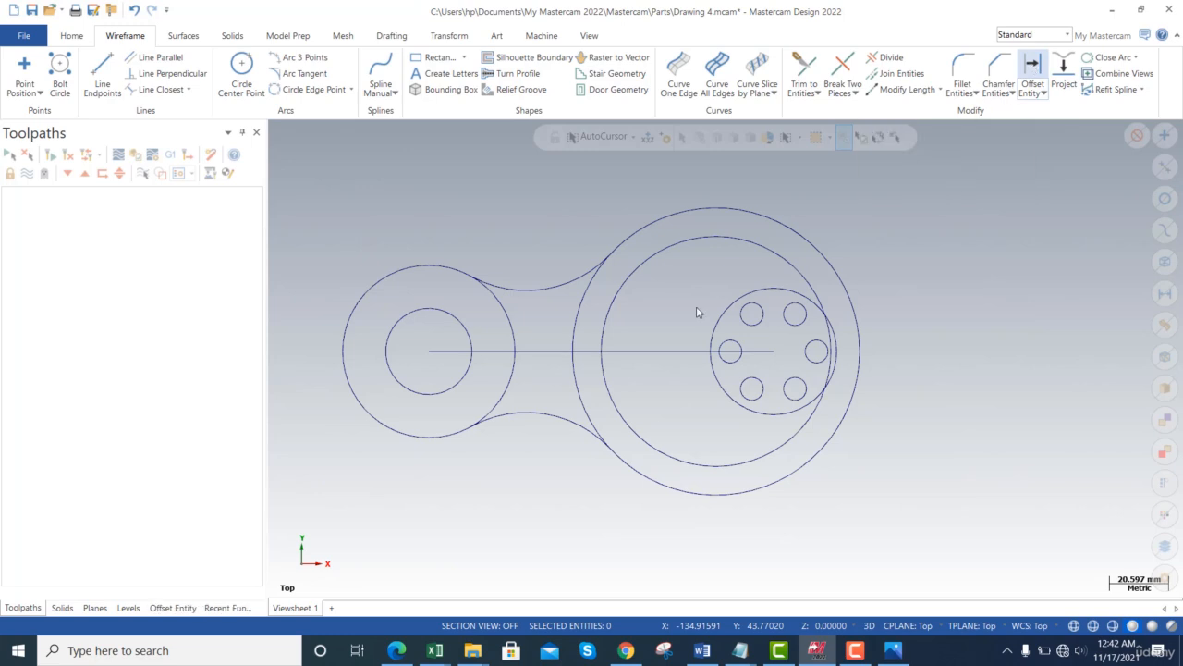
left_click(767, 289)
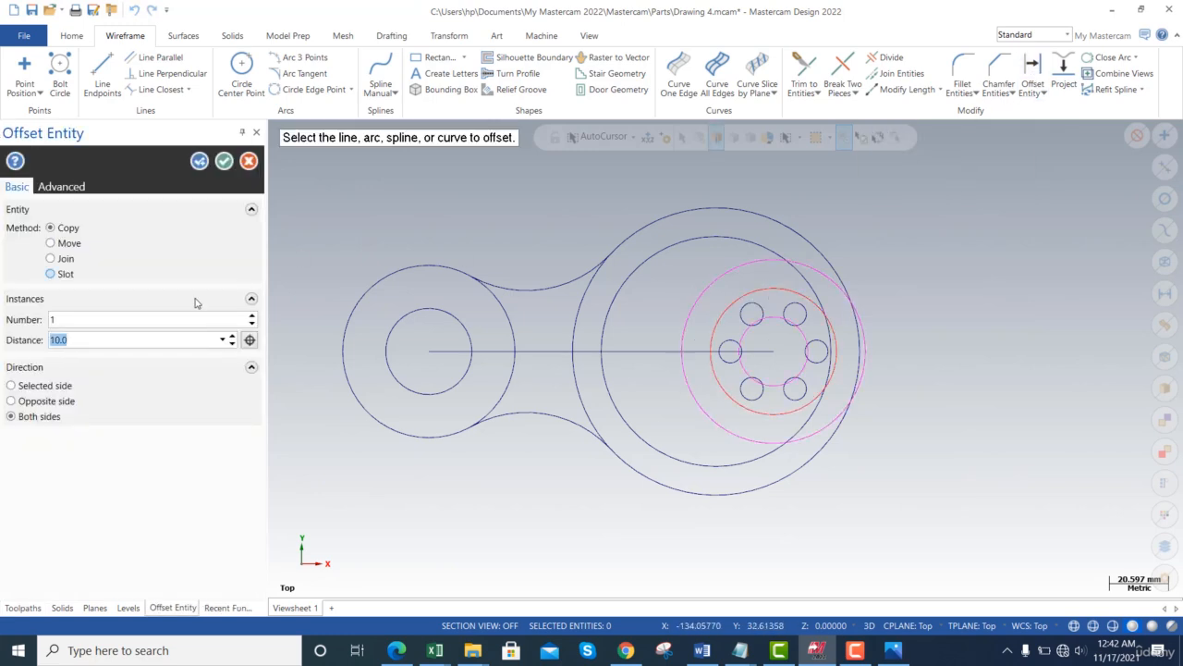
type("5")
key("Return")
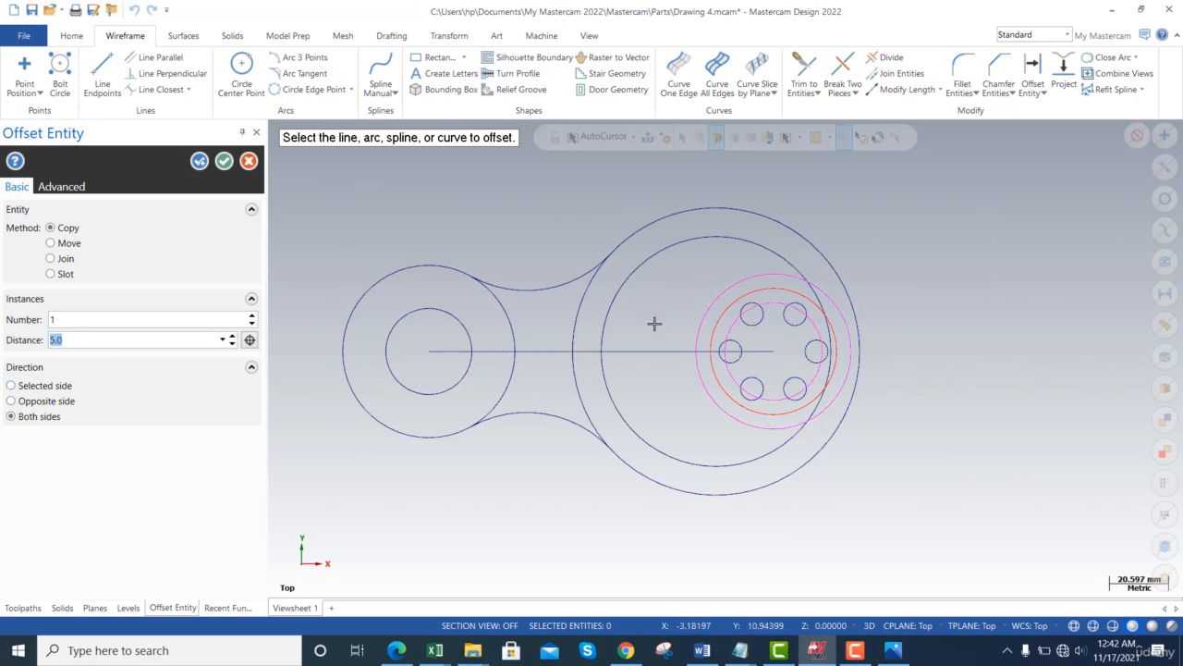
key("Escape")
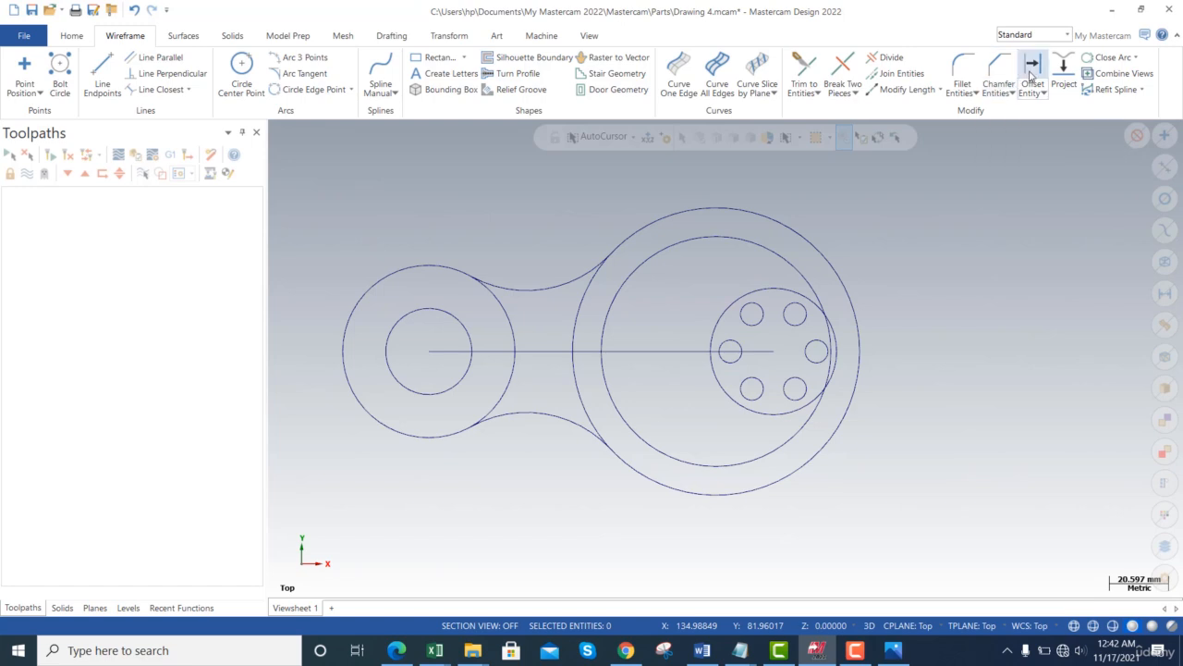
- Offset the circle around the hole pattern 5 mm outward, then view the reference drawing
left_click(1033, 76)
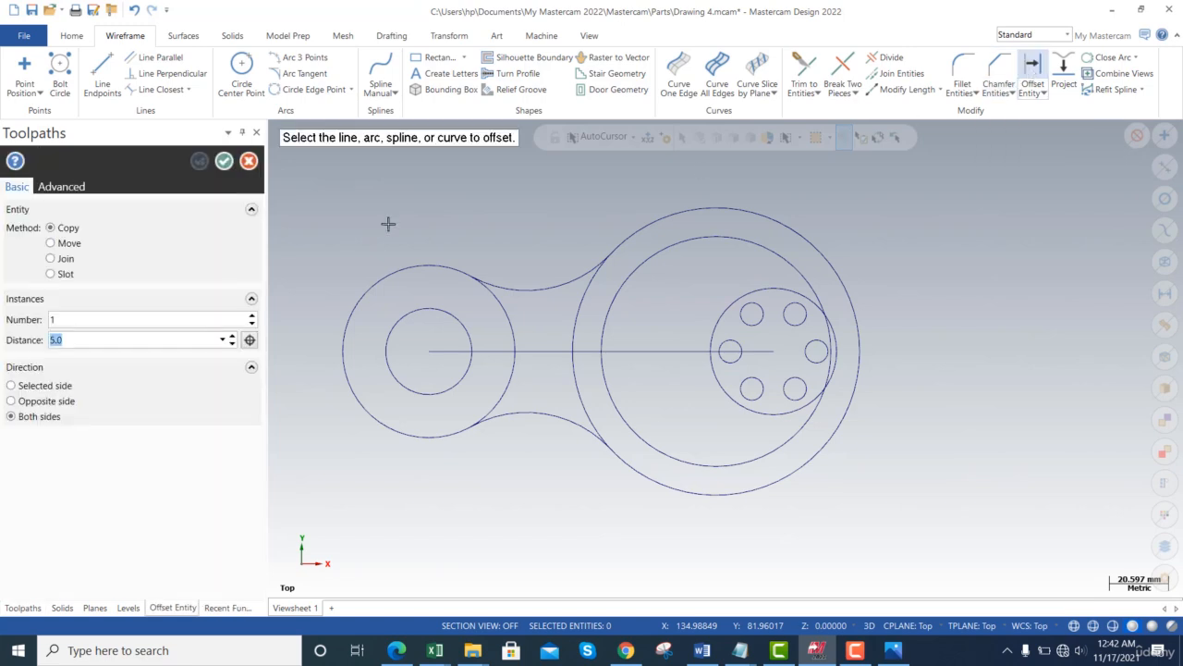
left_click(41, 388)
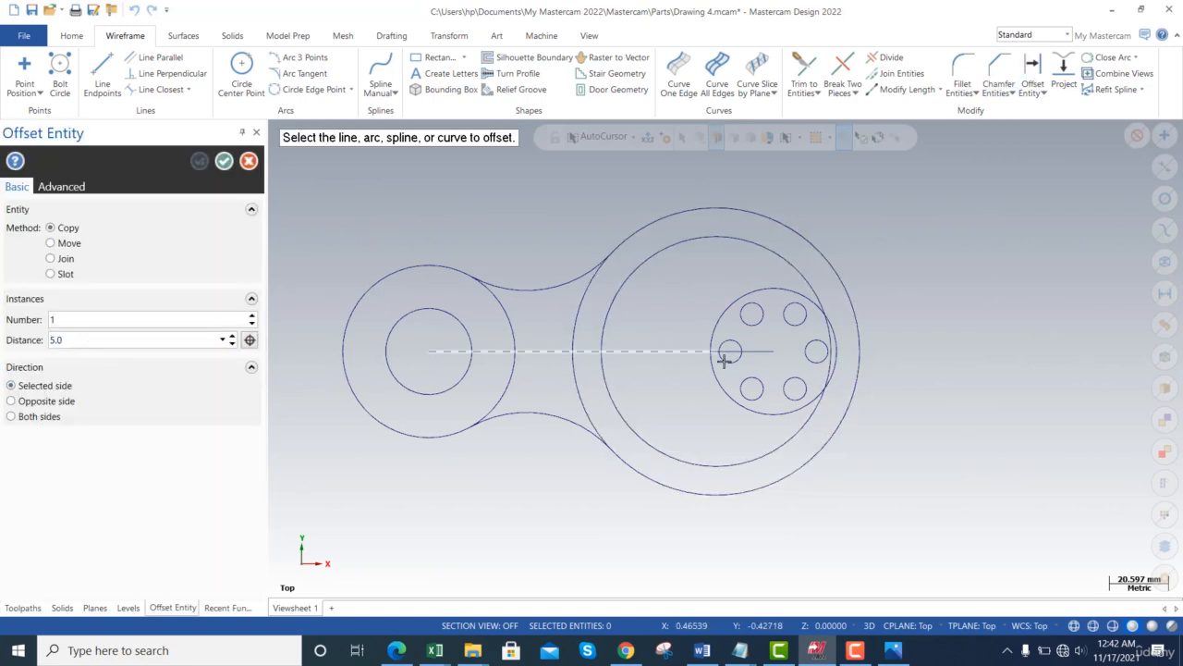
left_click(720, 325)
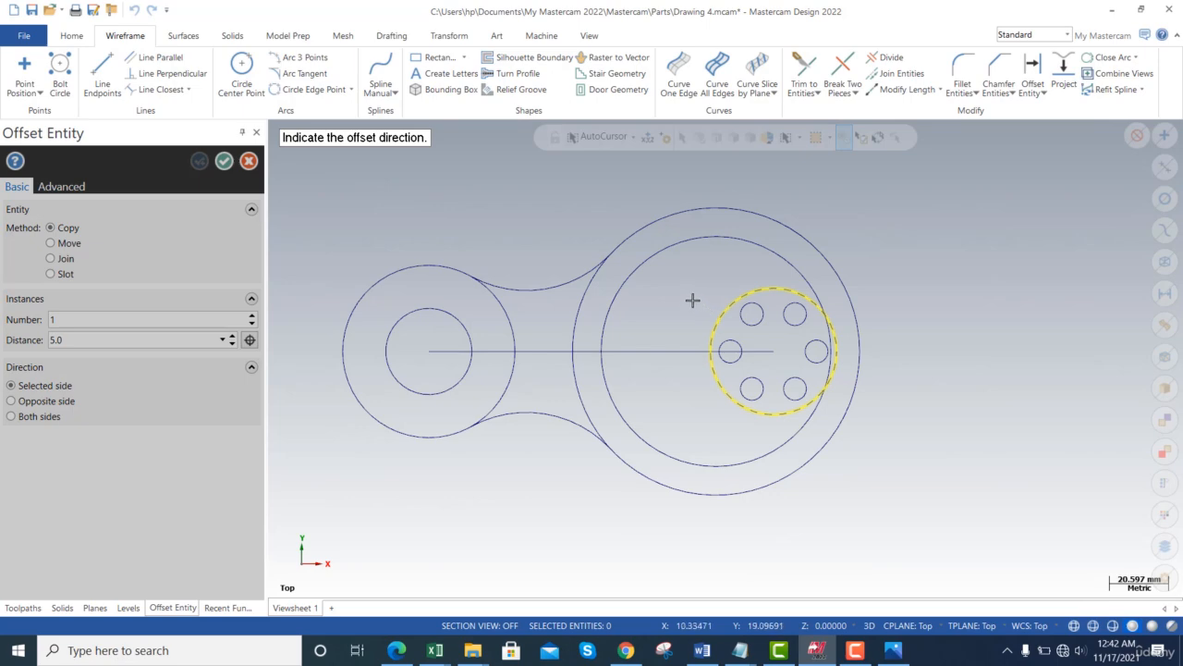
left_click(689, 298)
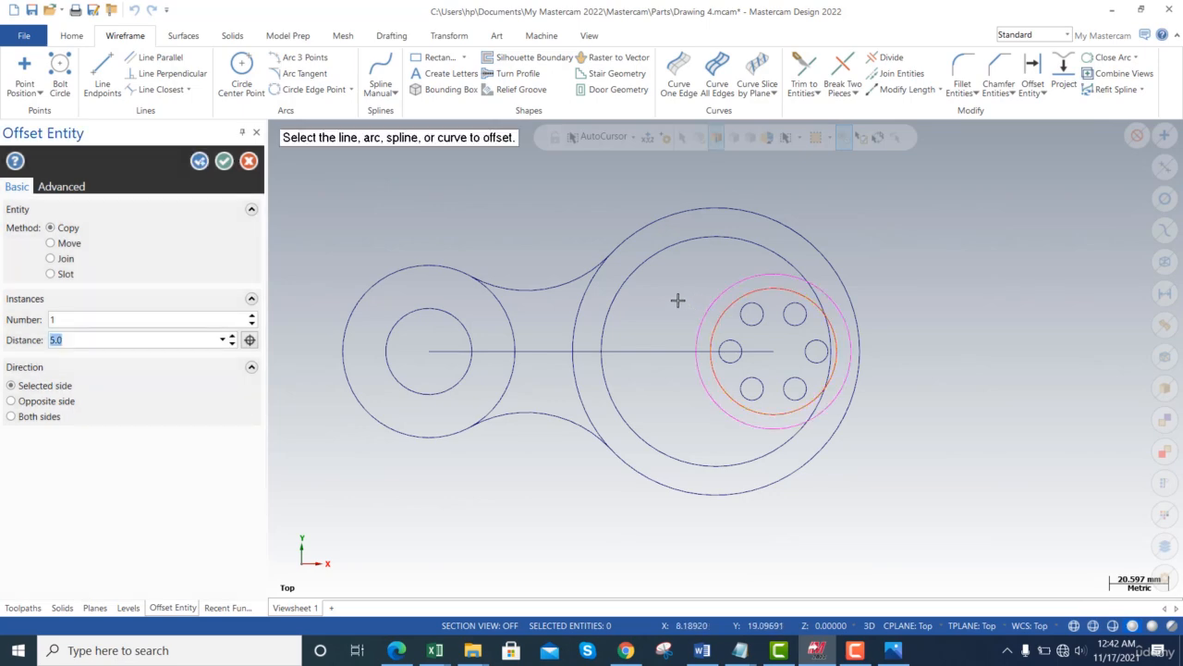
left_click(223, 163)
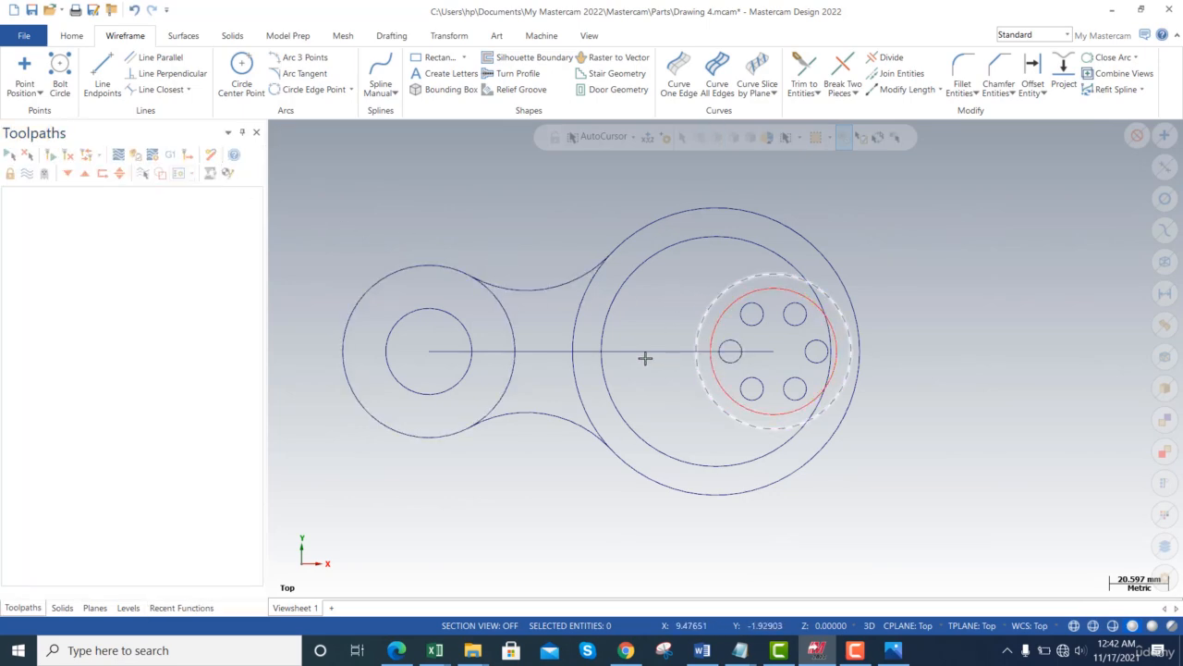
key("alt+Tab")
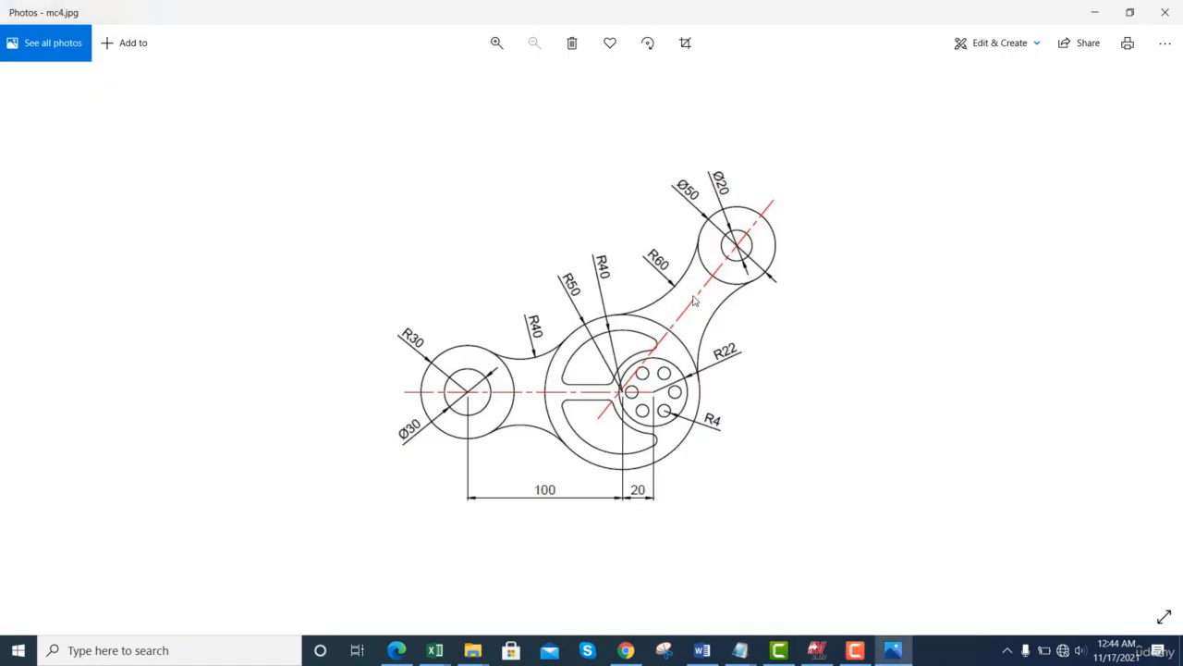
- Start Arc Tangent using the Arc two entities method with radius 60
key("alt+Tab")
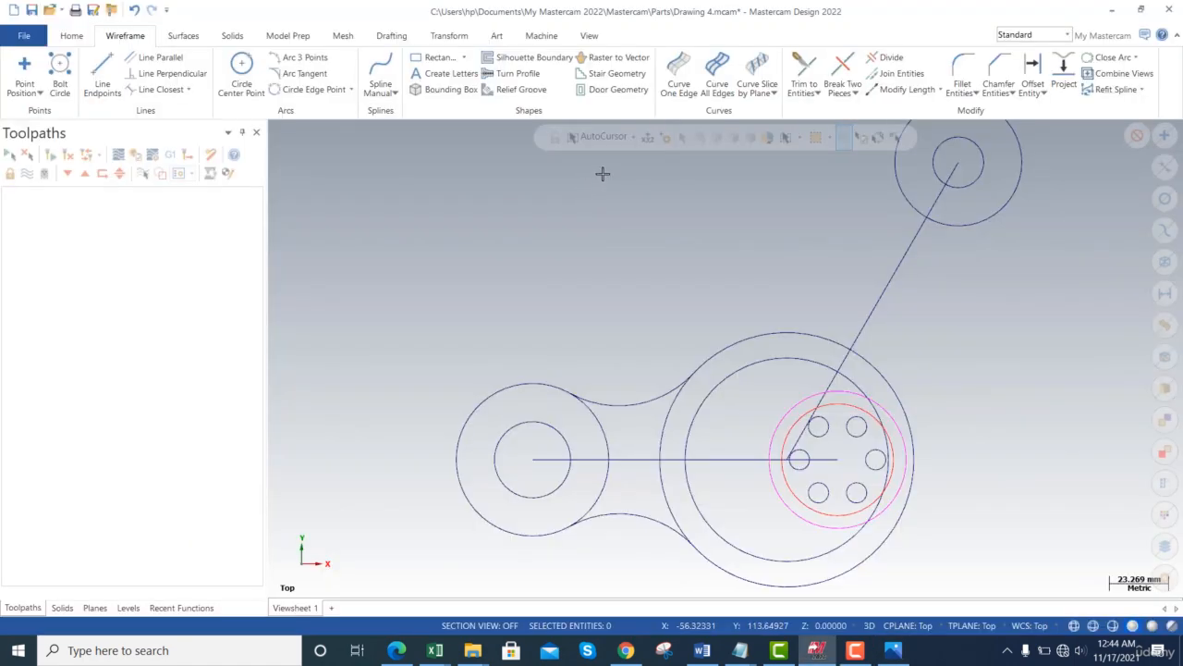
left_click(305, 73)
left_click(243, 238)
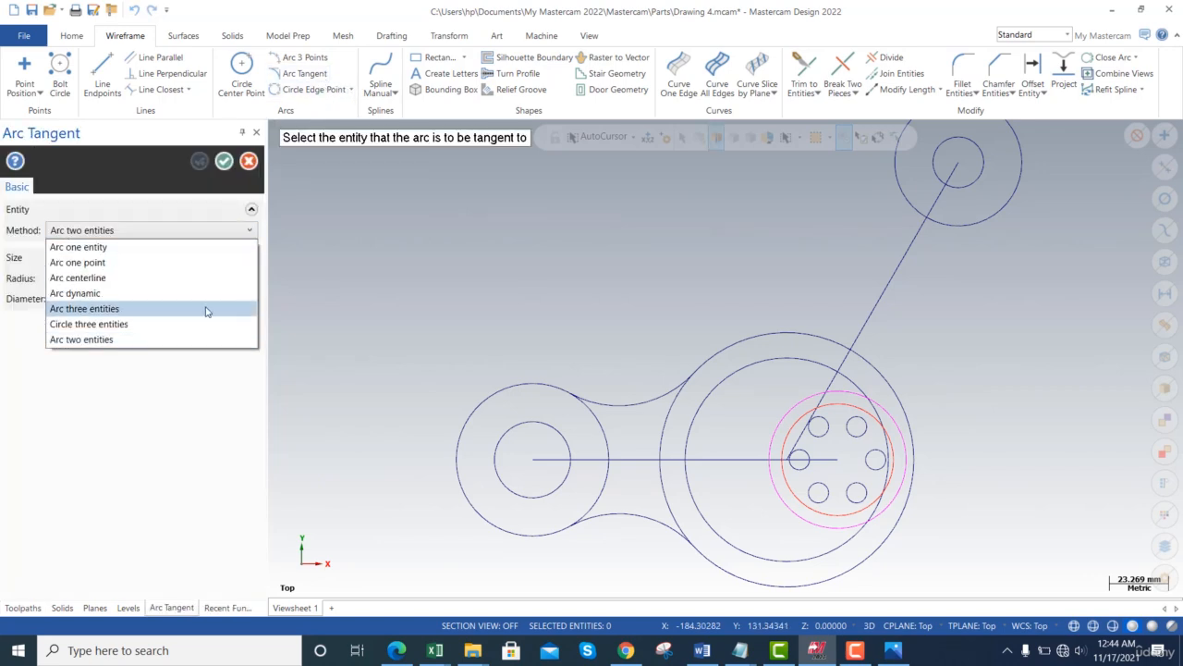
left_click(201, 341)
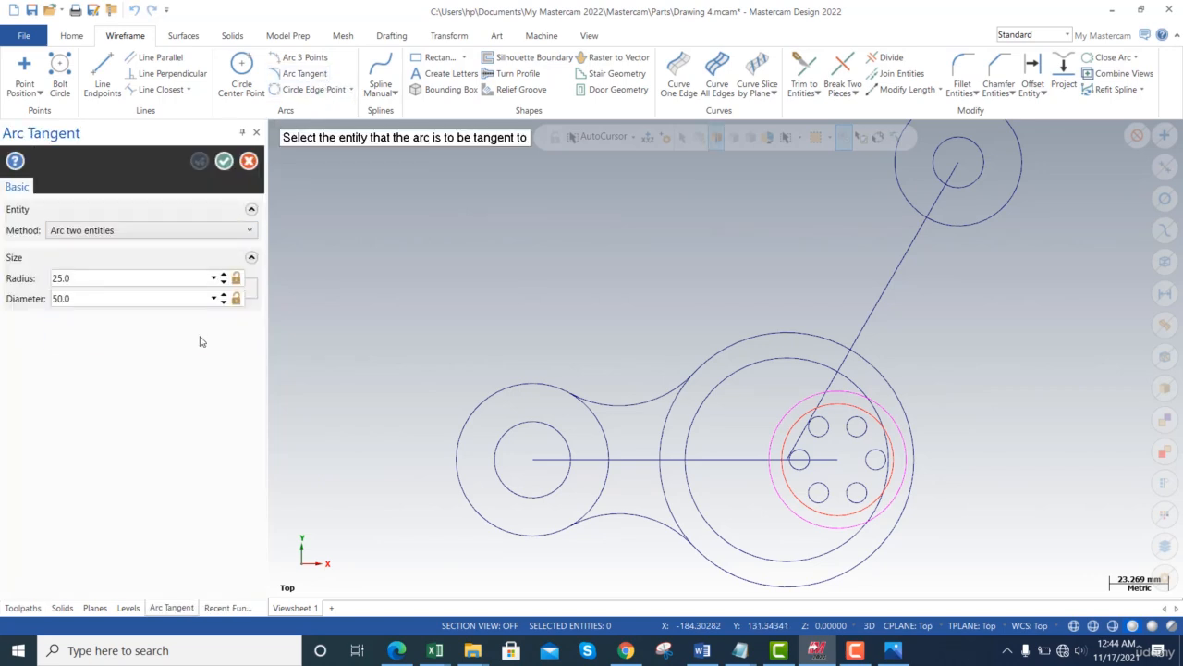
double_click(120, 277)
type("60")
key("Tab")
- Draw R60 arcs tangent to the top-right circle and the hub circle, upper-left and right sides
left_click(893, 190)
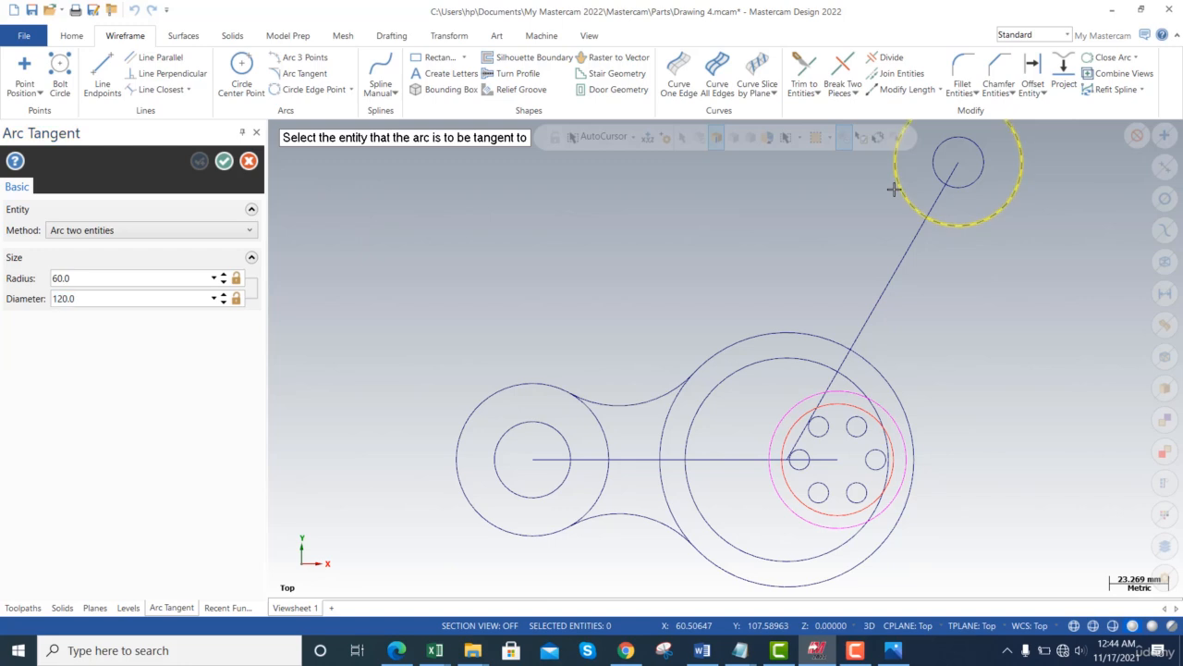
left_click(812, 335)
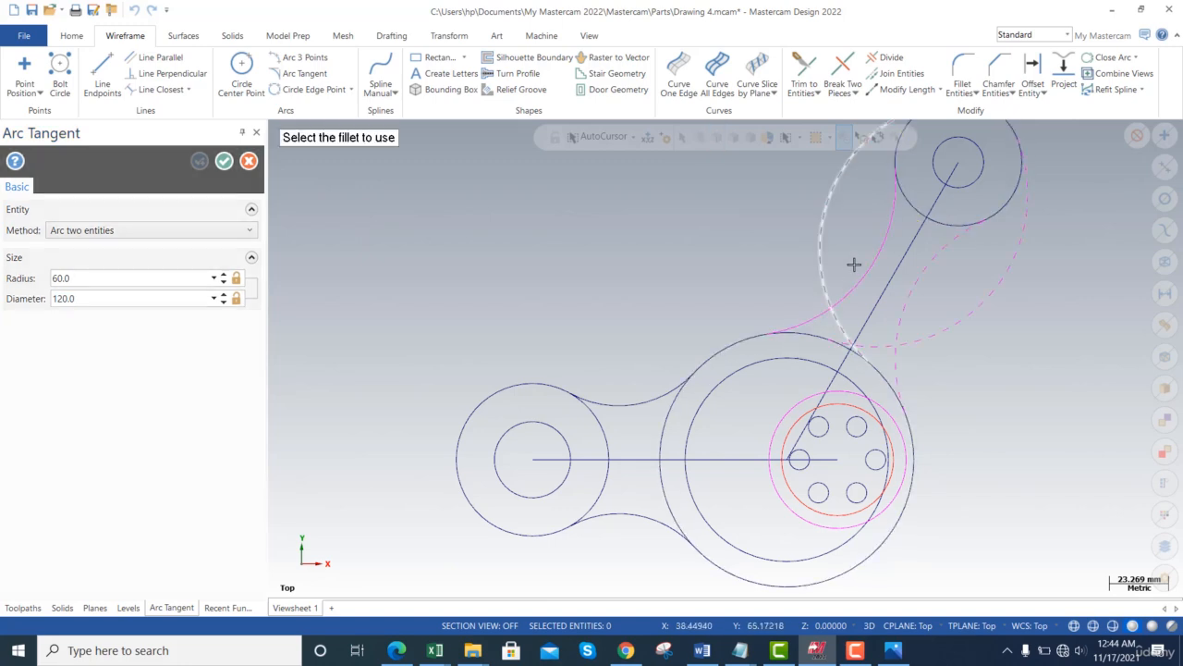
left_click(885, 249)
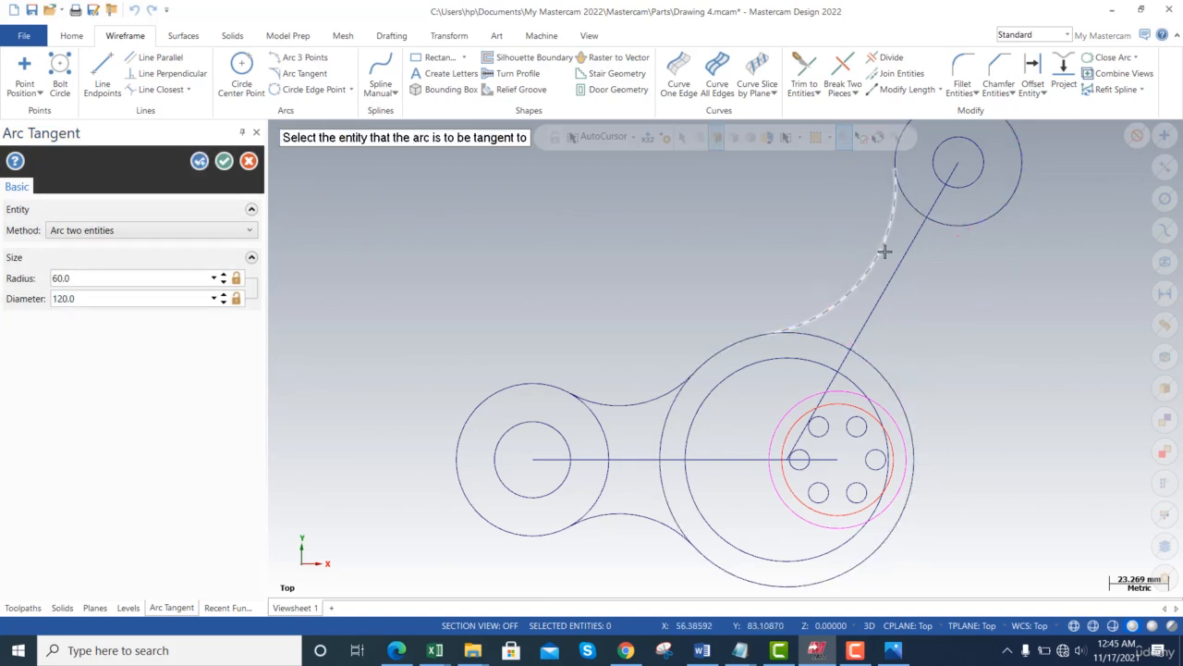
left_click(982, 226)
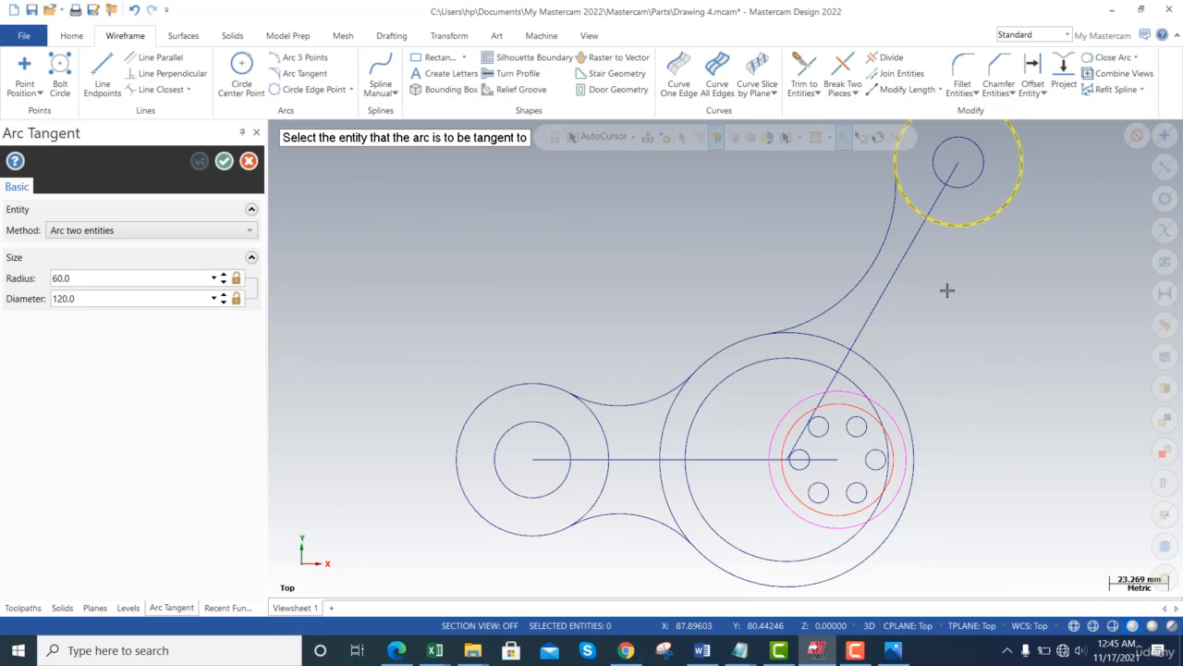
left_click(884, 380)
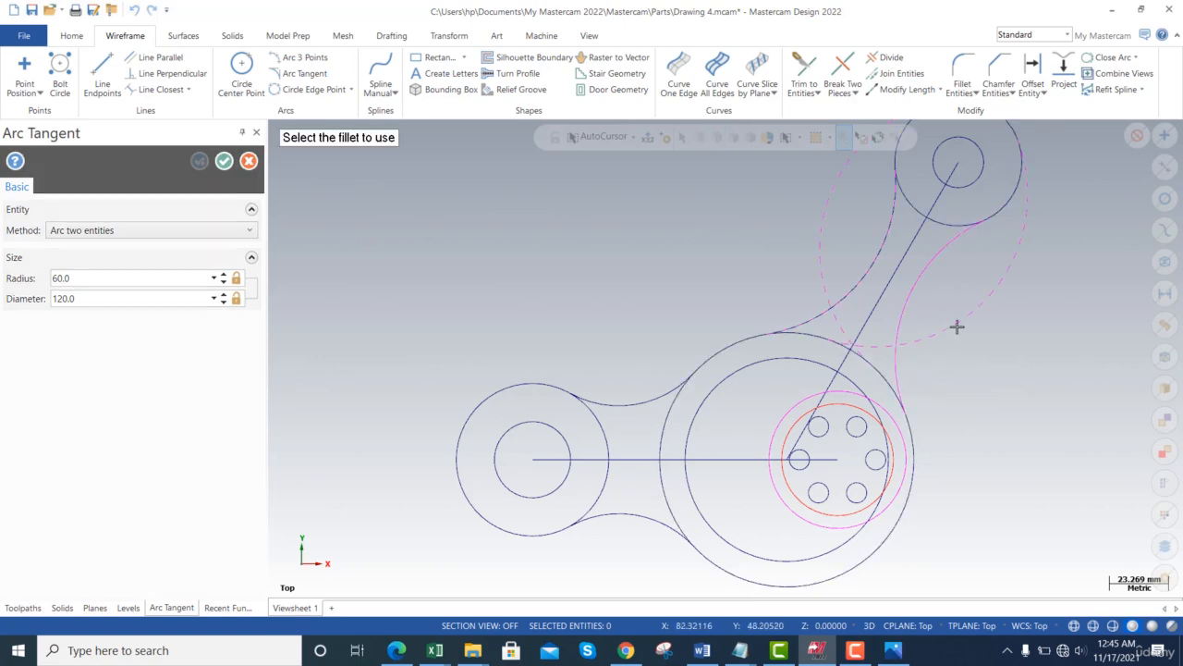
left_click(922, 277)
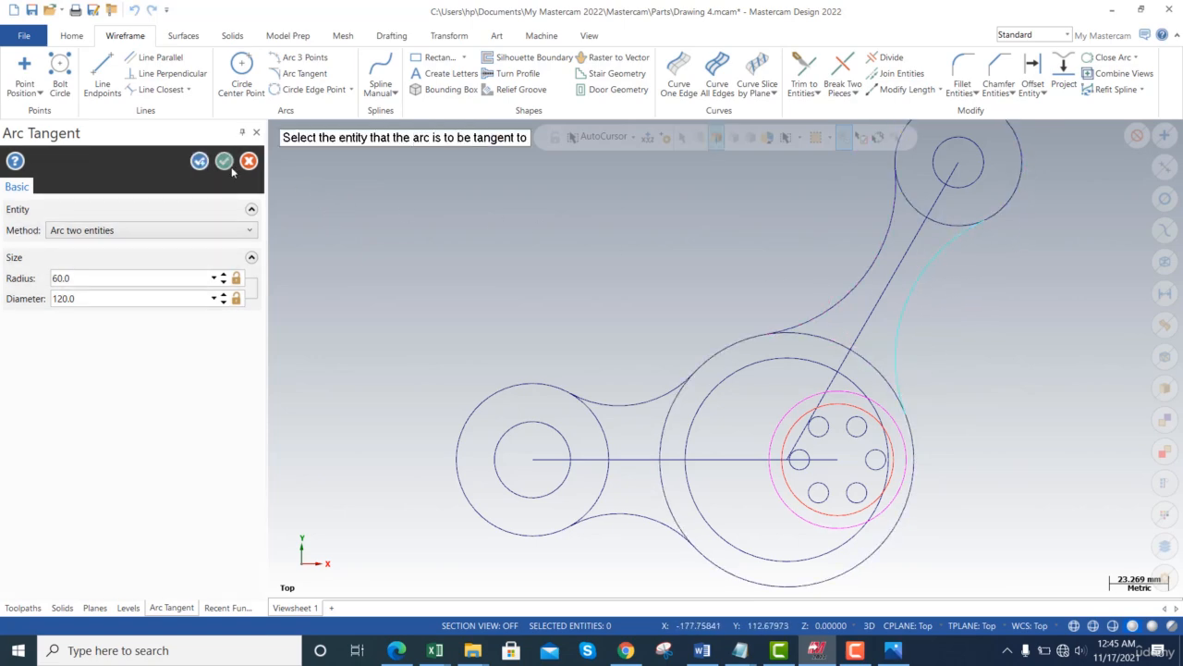
key("alt+Tab")
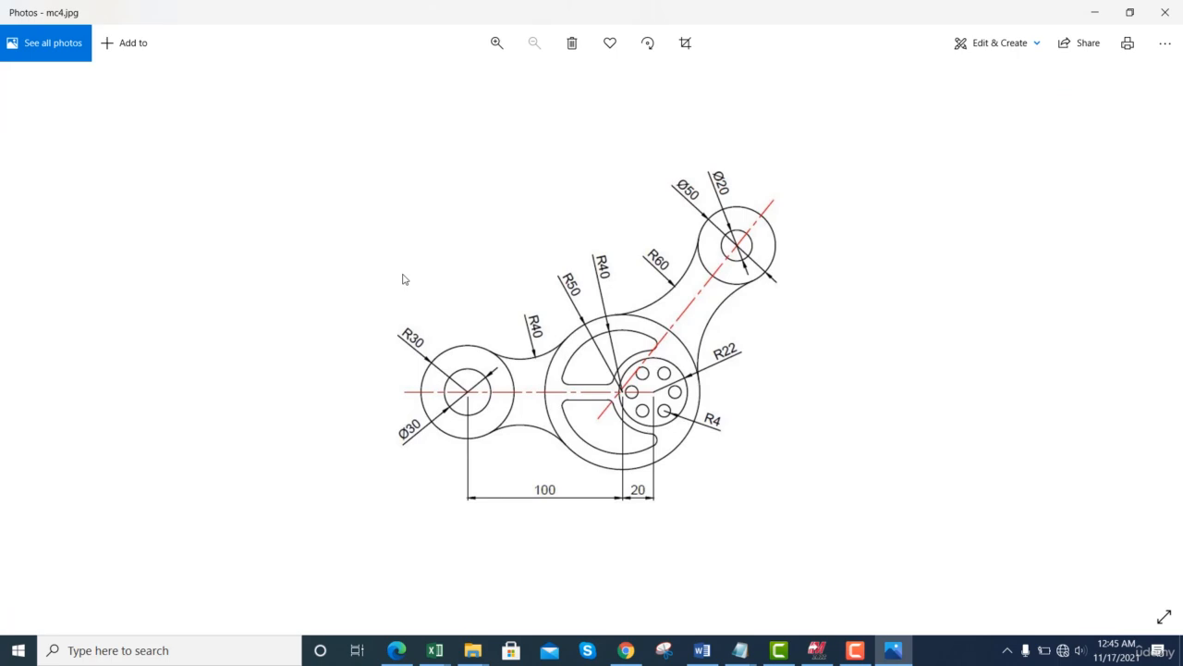
- Zoom out the drawing and compare it again with the mc4.jpg reference
key("alt+Tab")
key("alt+Tab")
key("alt+Tab")
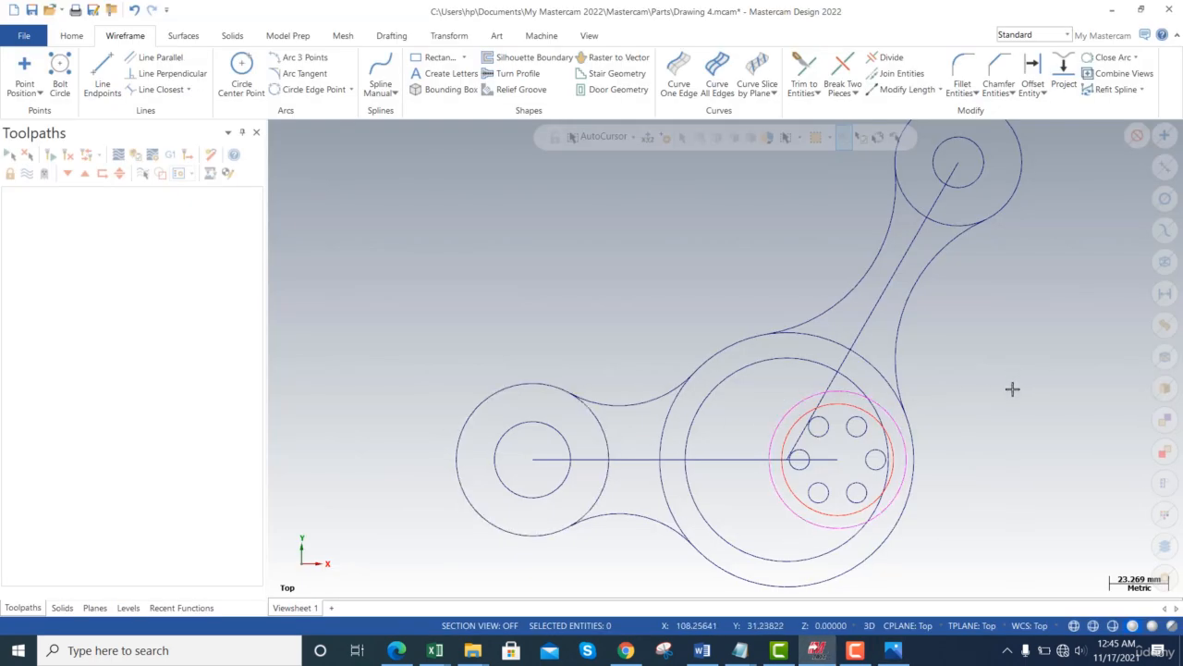
scroll(1009, 392, "down", 2)
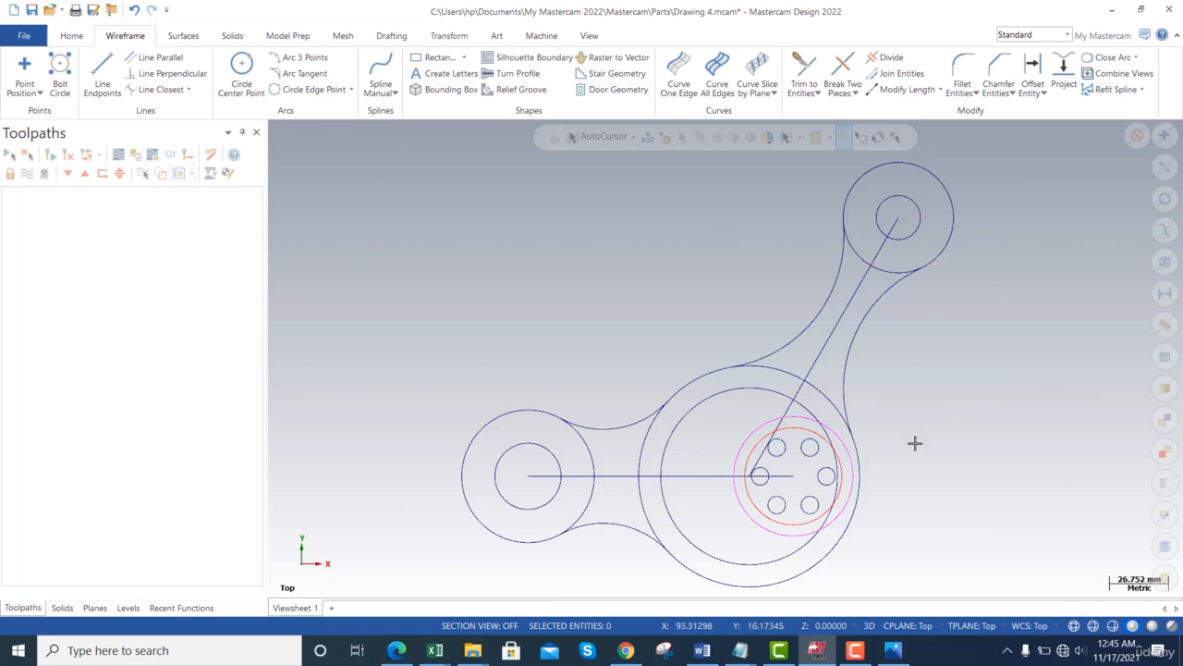
key("alt+Tab")
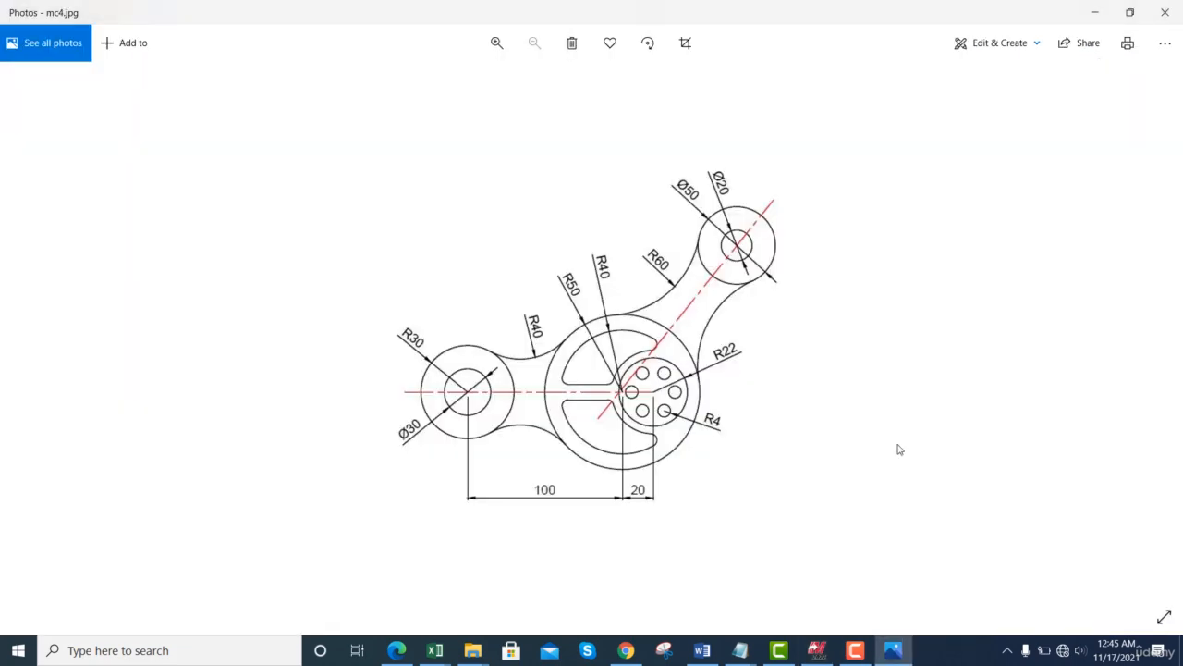
key("alt+Tab")
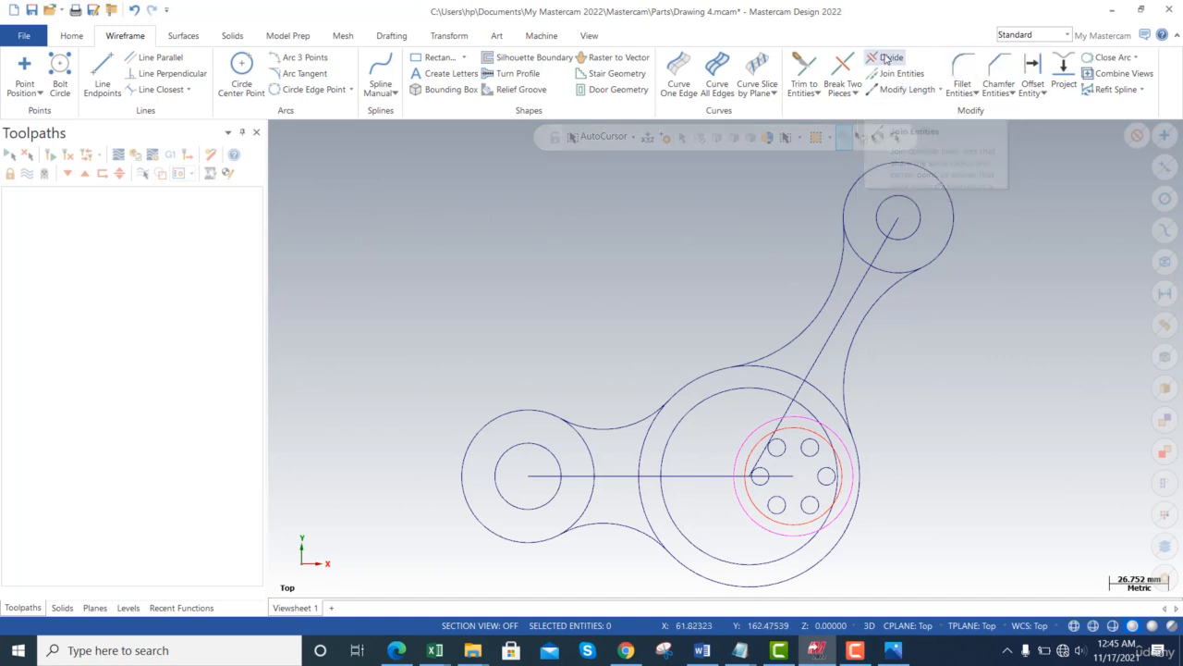
- Trim the bolt-hole outline circle against the large hub circle, then switch the type to Break
left_click(804, 73)
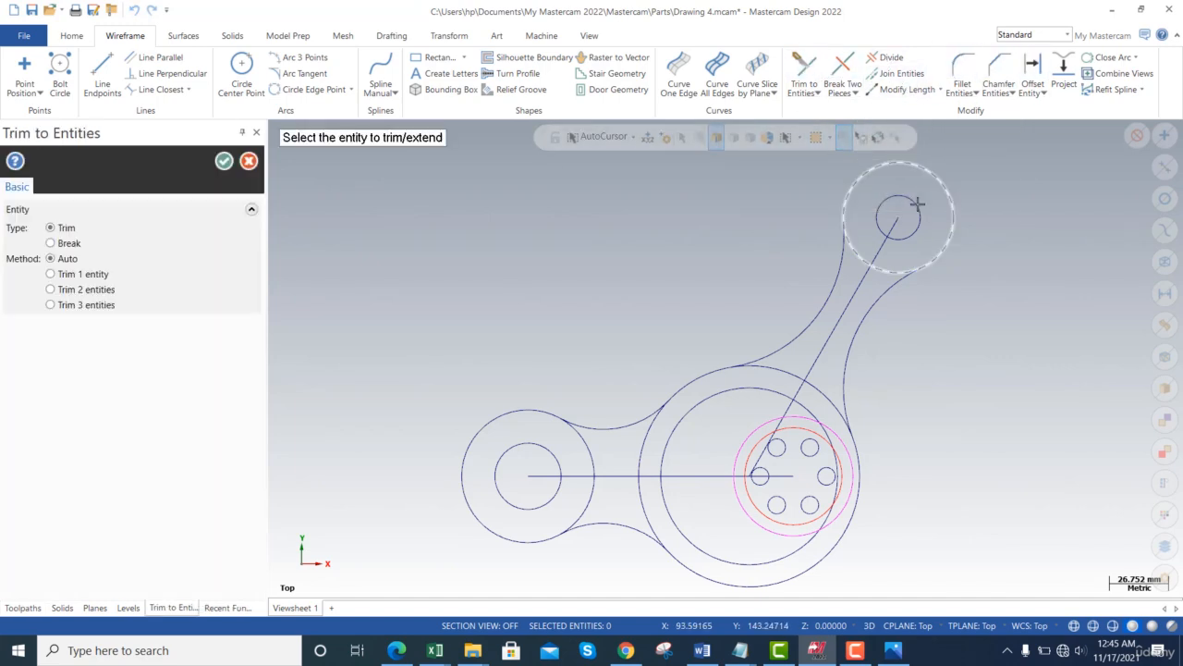
left_click(755, 423)
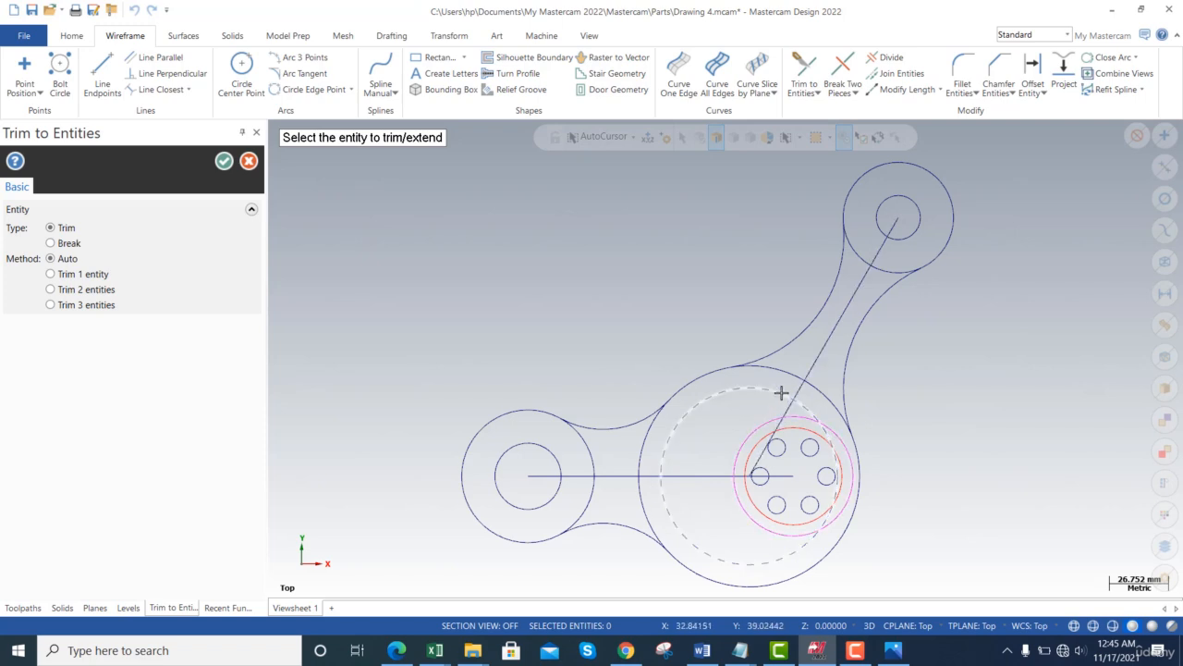
left_click(781, 393)
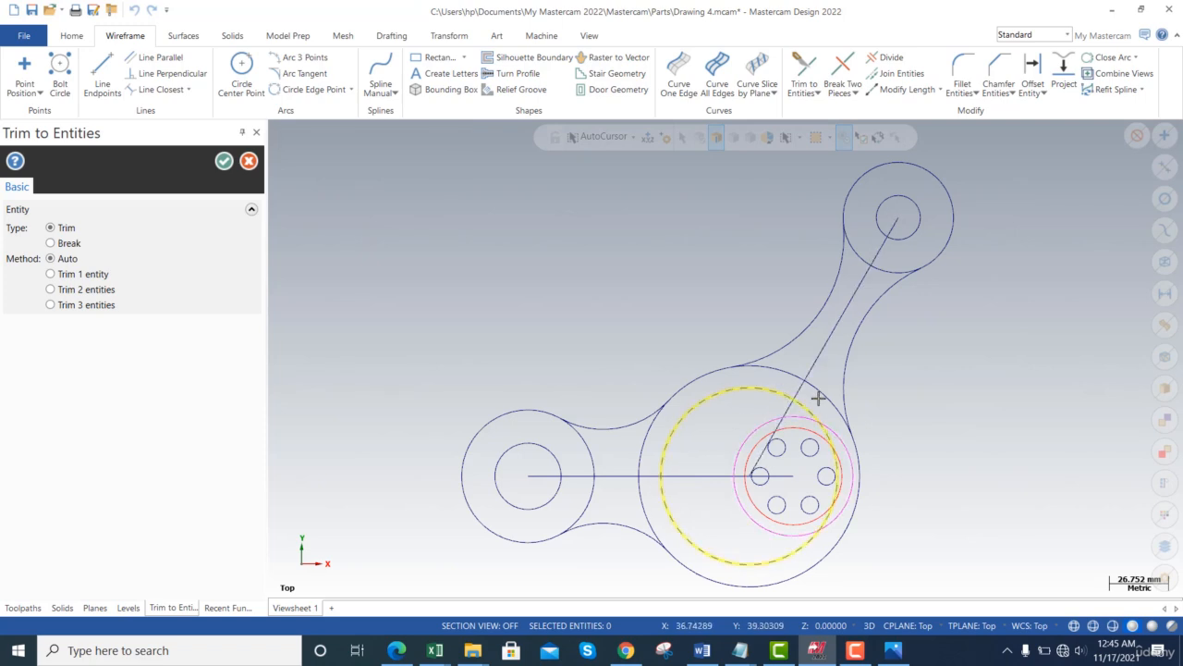
left_click(834, 463)
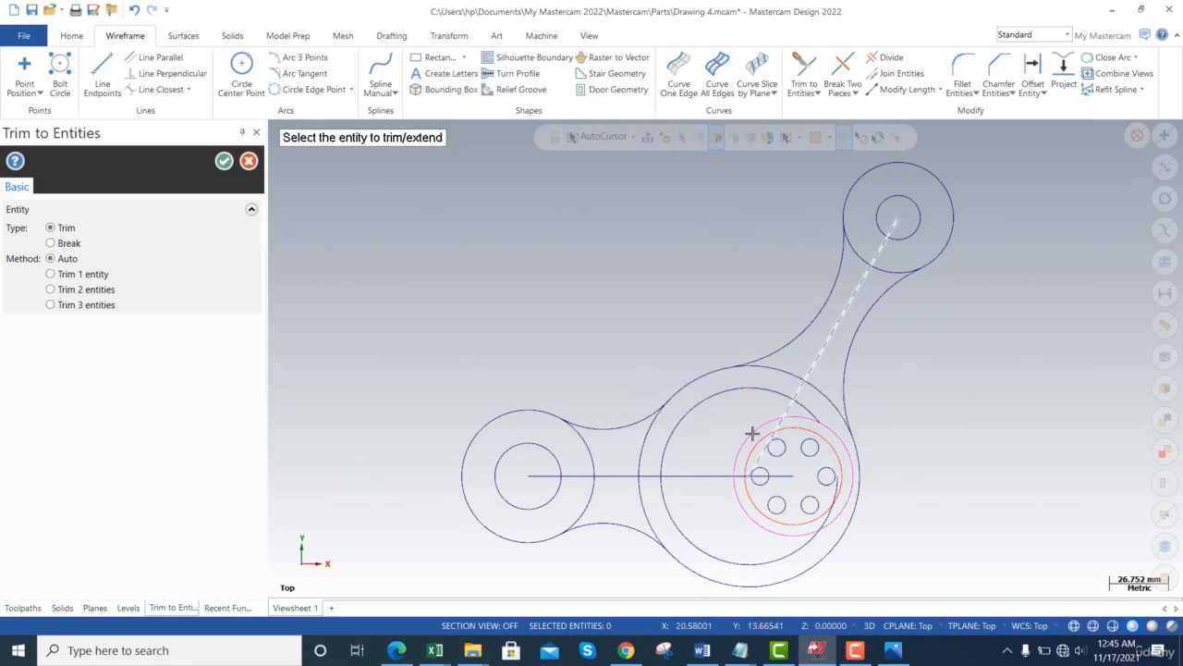
left_click(758, 390)
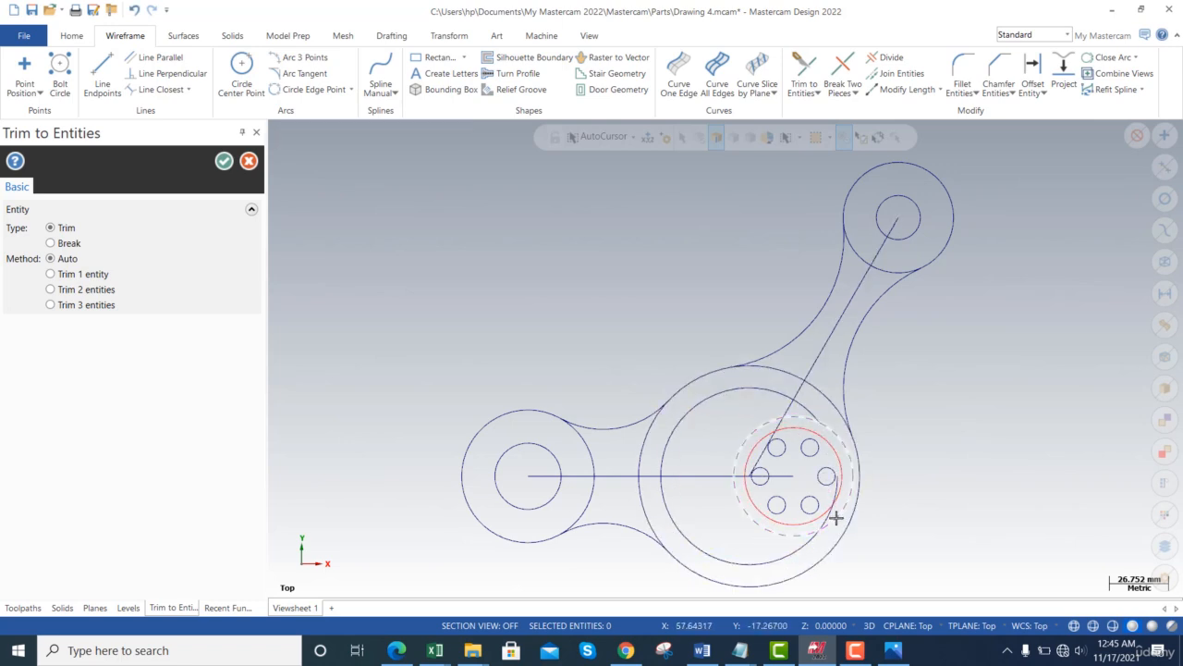
left_click(738, 497)
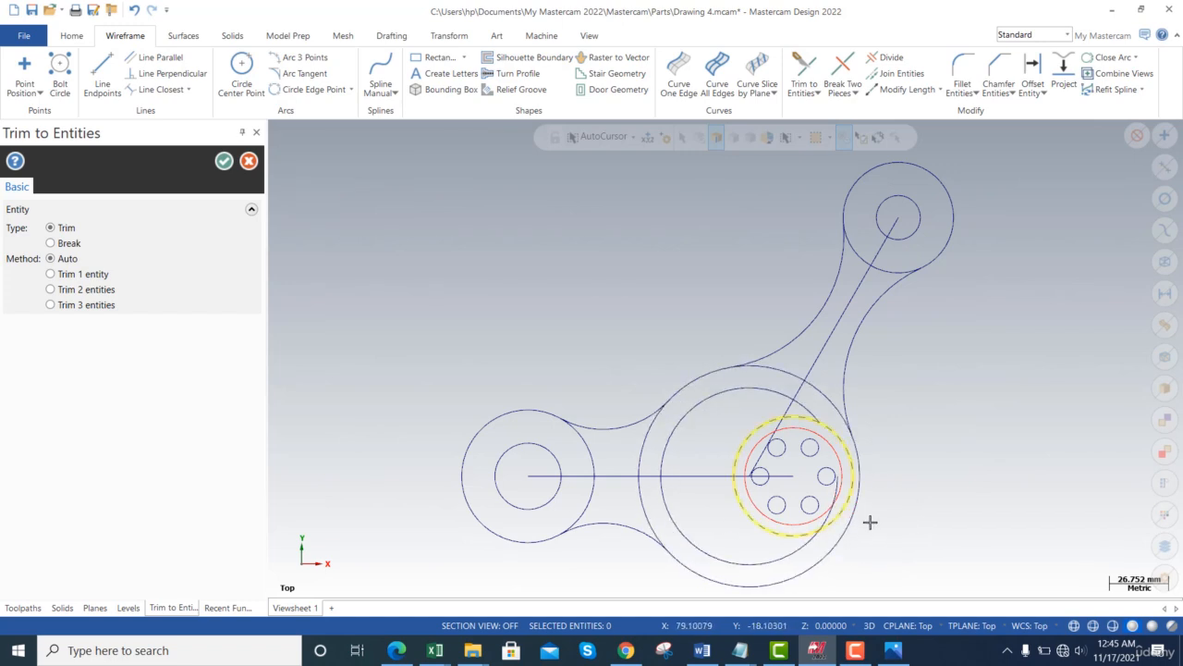
left_click(839, 515)
left_click(51, 243)
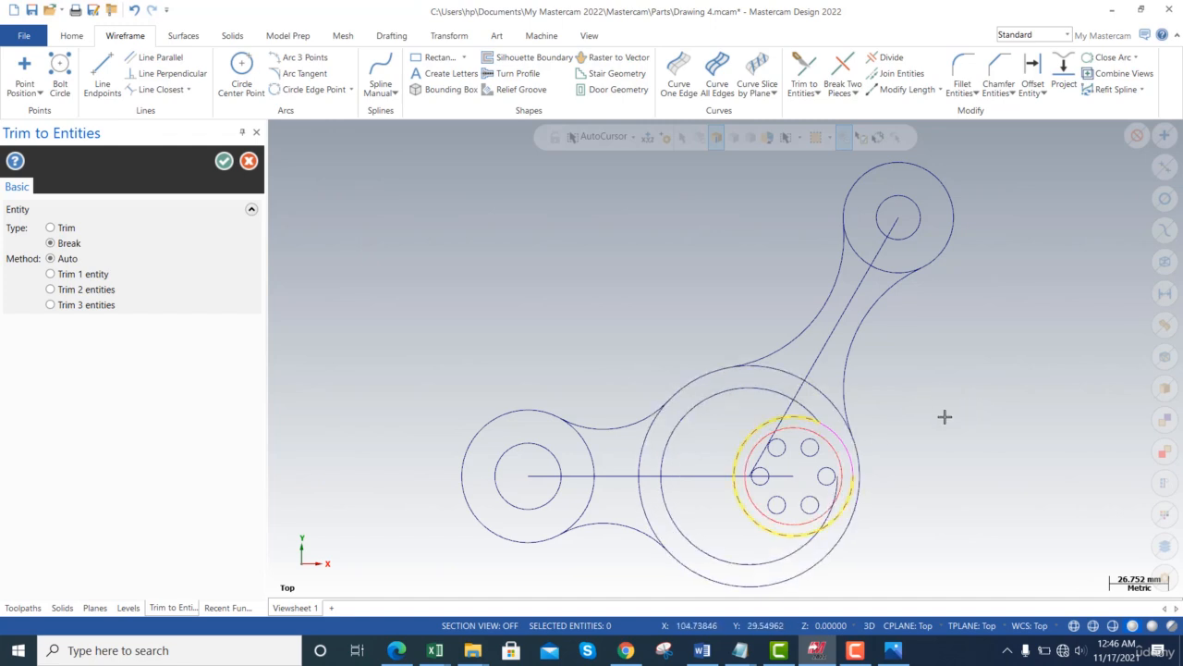
key("Escape")
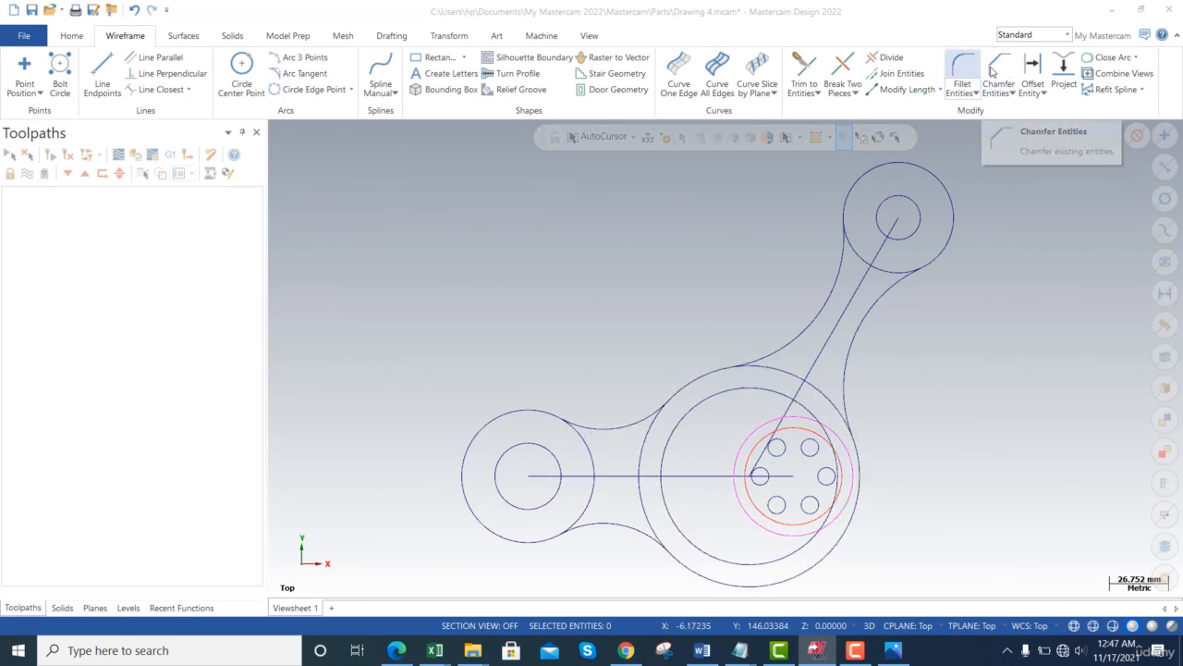
- Offset the horizontal centre line 5 on both sides to create the two slot edges
left_click(1033, 65)
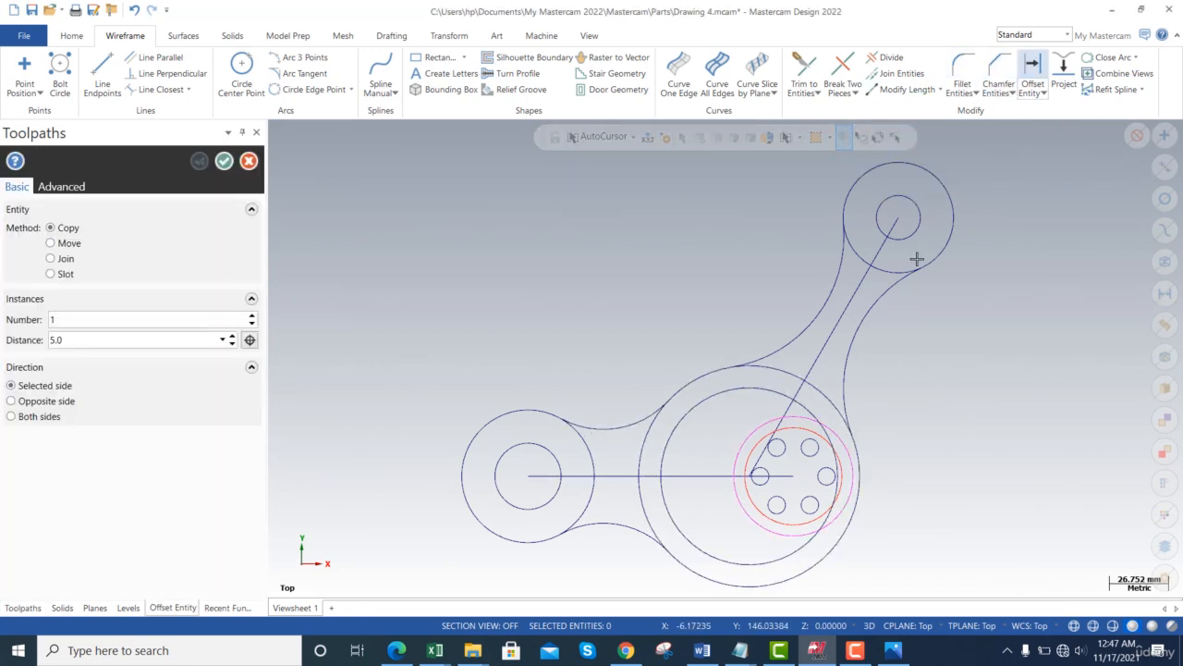
left_click(708, 475)
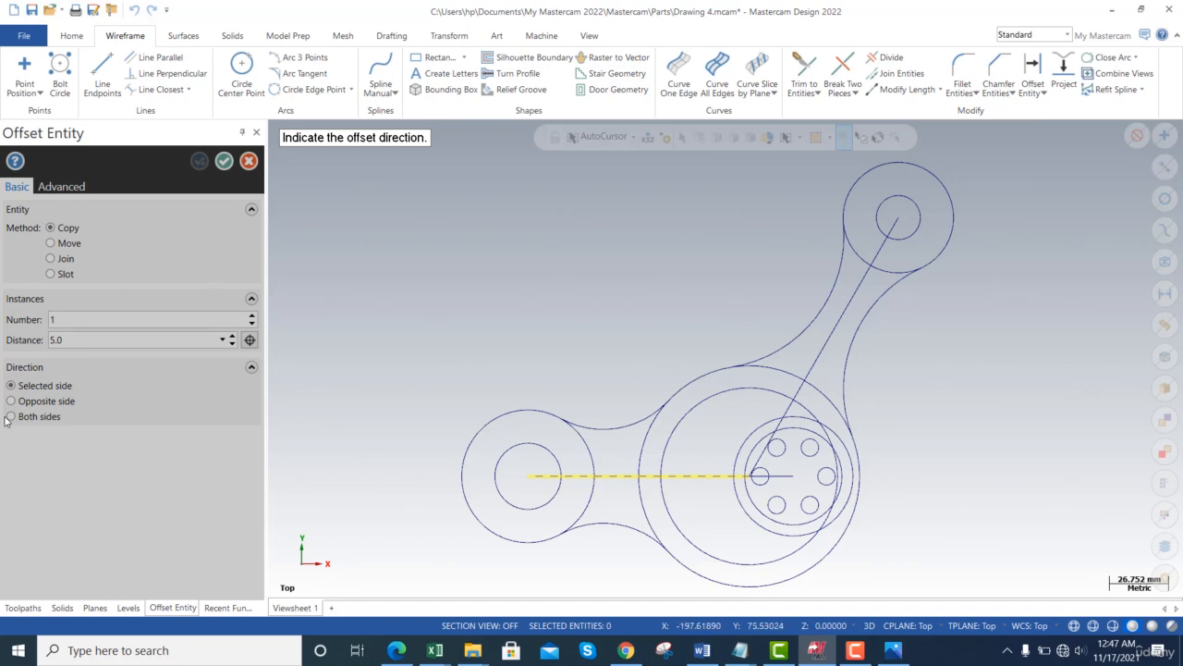
left_click(51, 417)
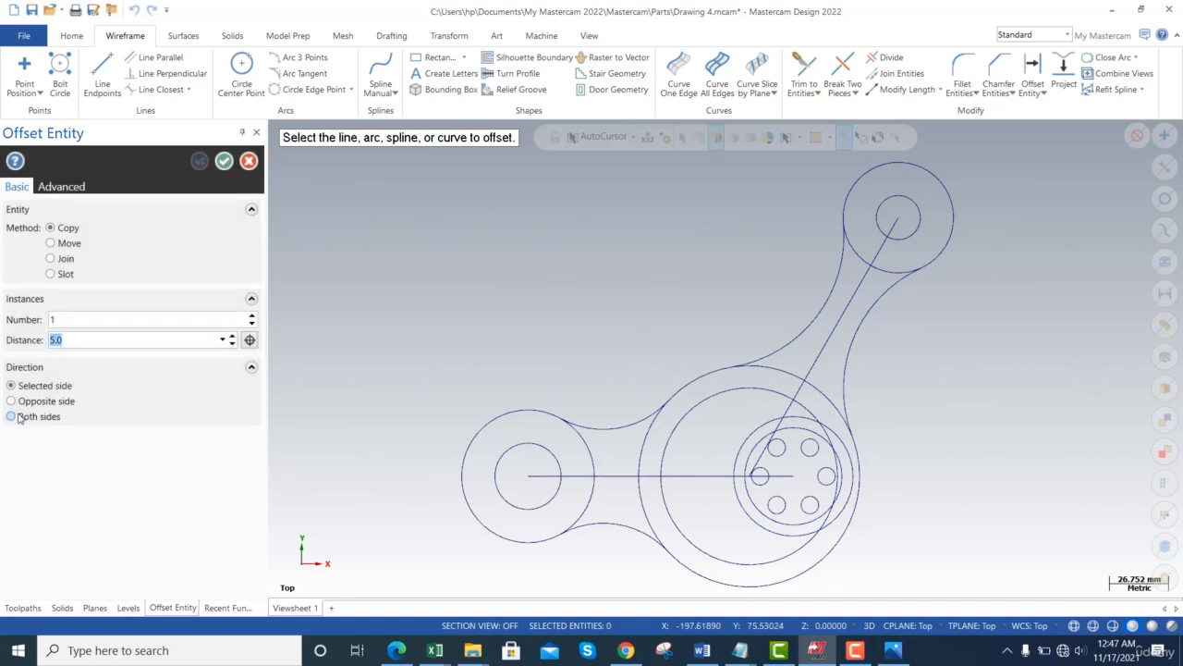
double_click(71, 342)
key("Return")
left_click(703, 474)
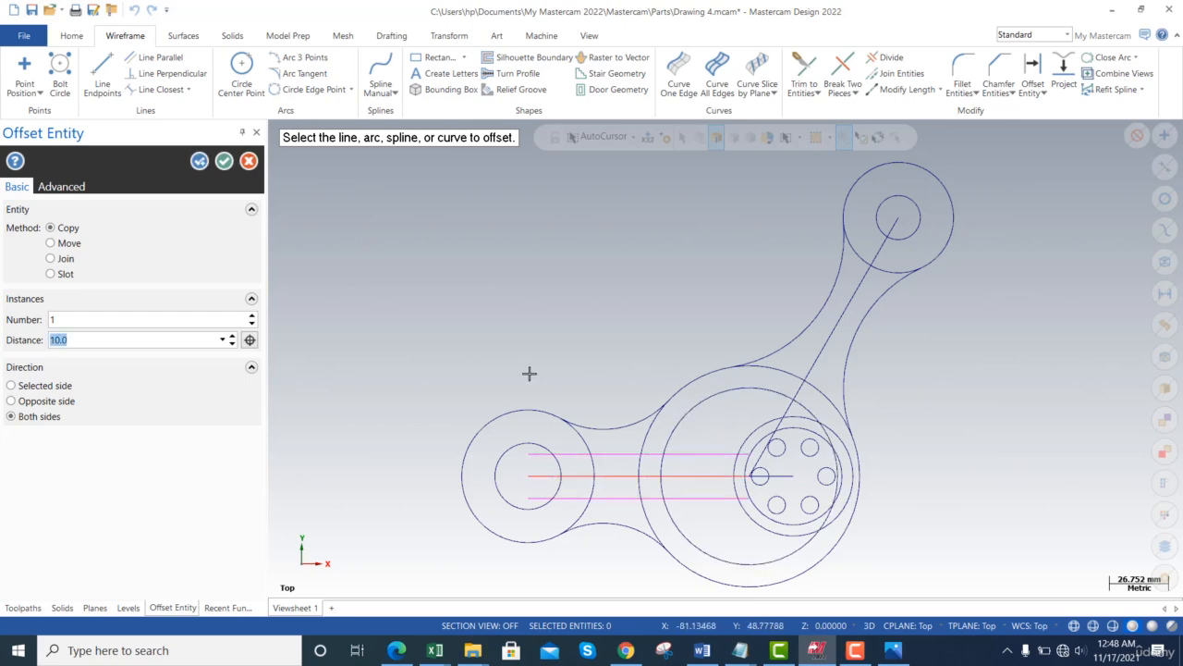
key("alt+Tab")
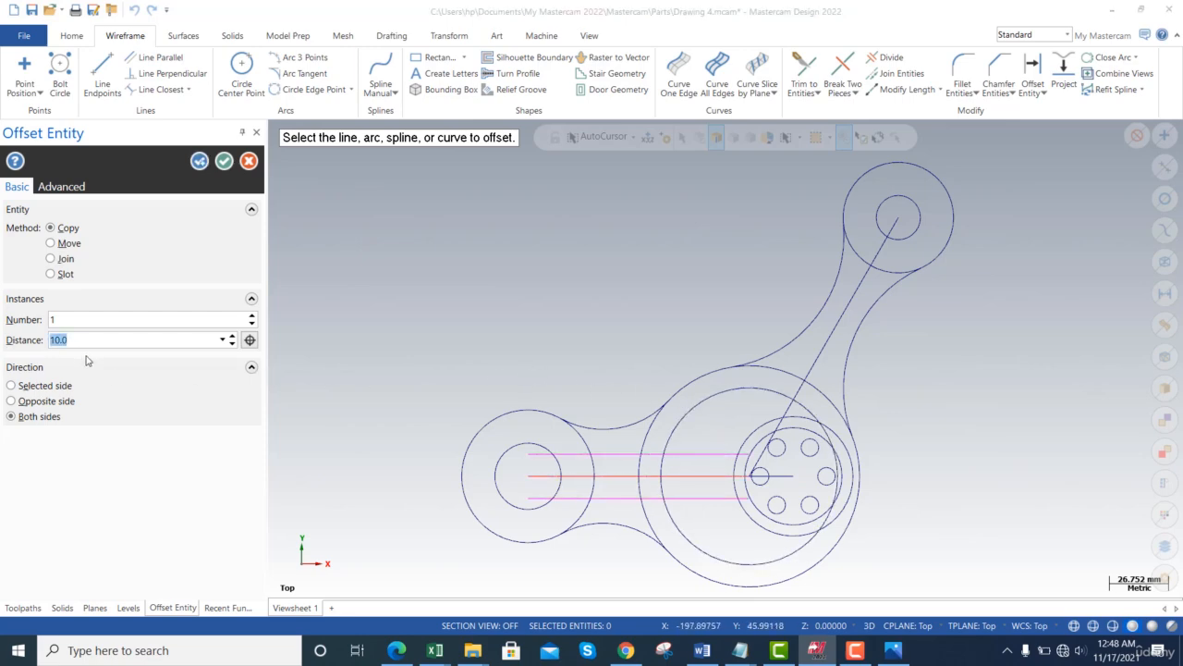
key("alt+Tab")
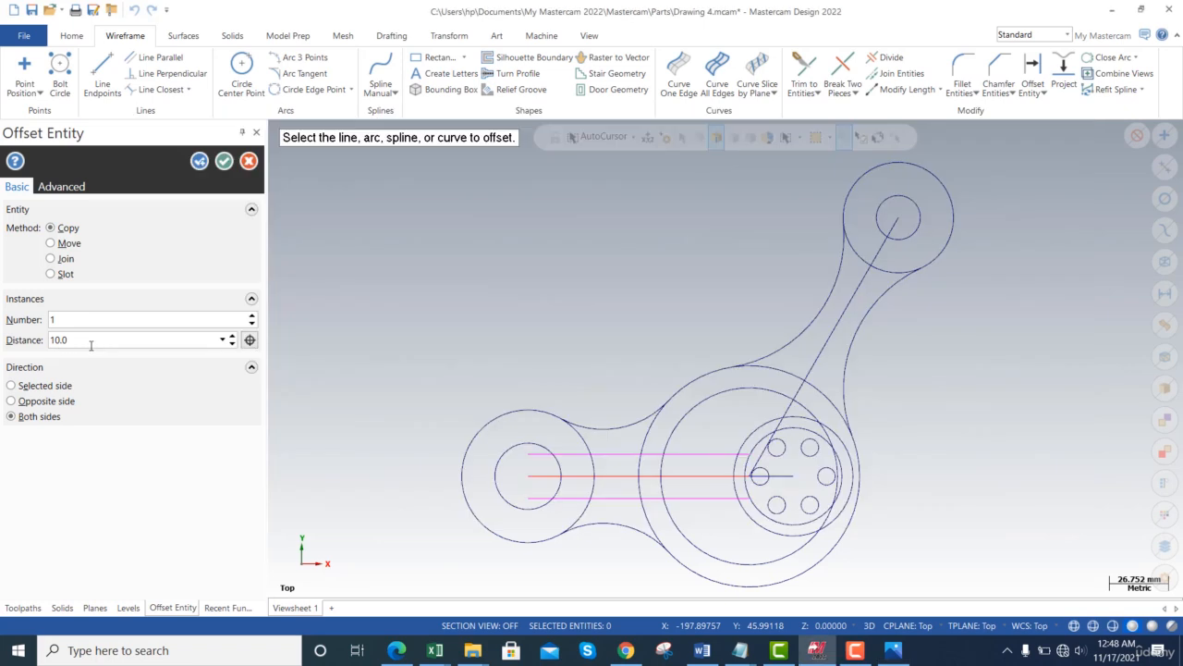
left_click(92, 341)
type("5")
key("Return")
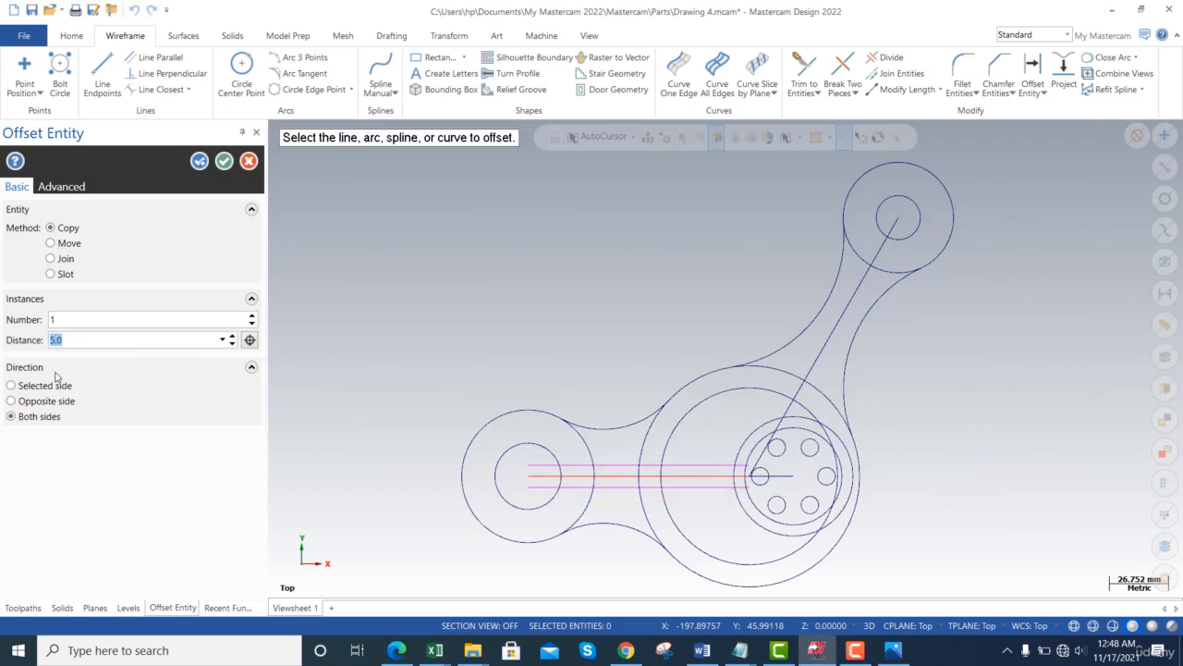
left_click(224, 161)
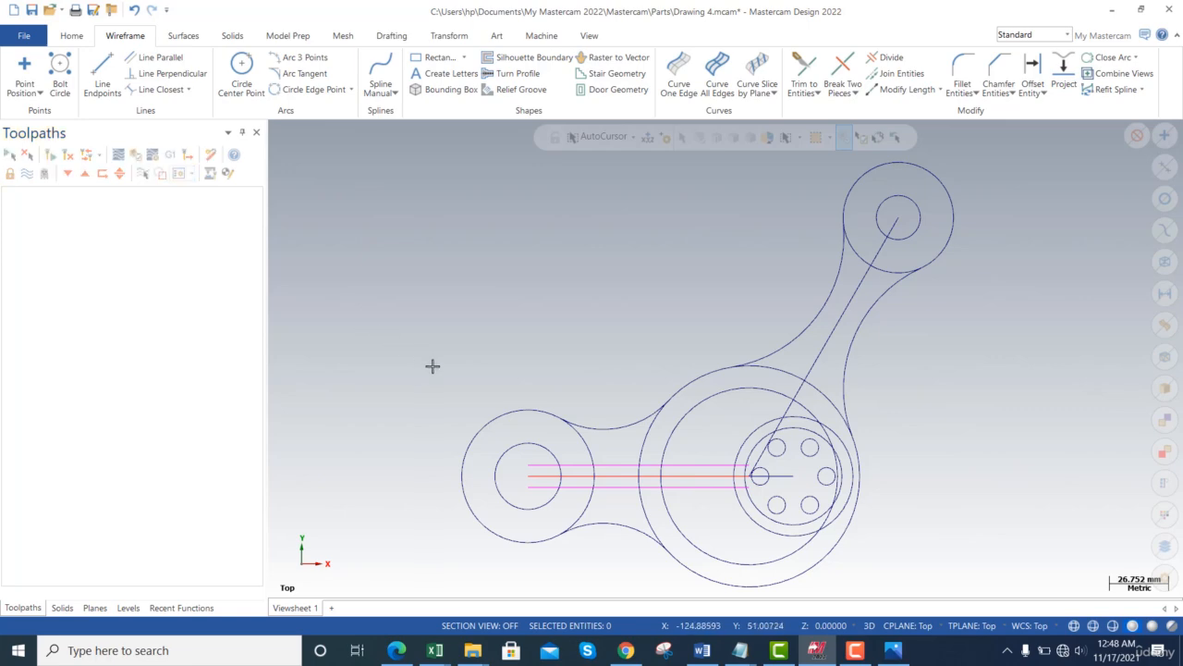
- Break the upper and lower slot lines where they cross the hub and smaller circles
key("alt+Tab")
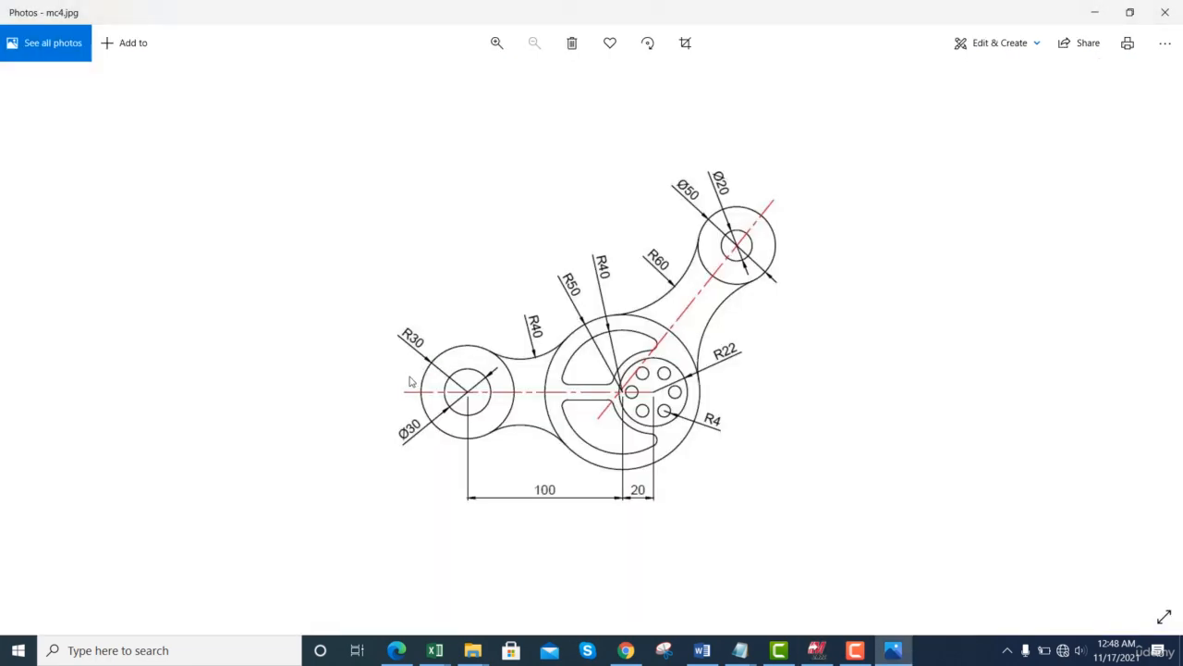
key("alt+Tab")
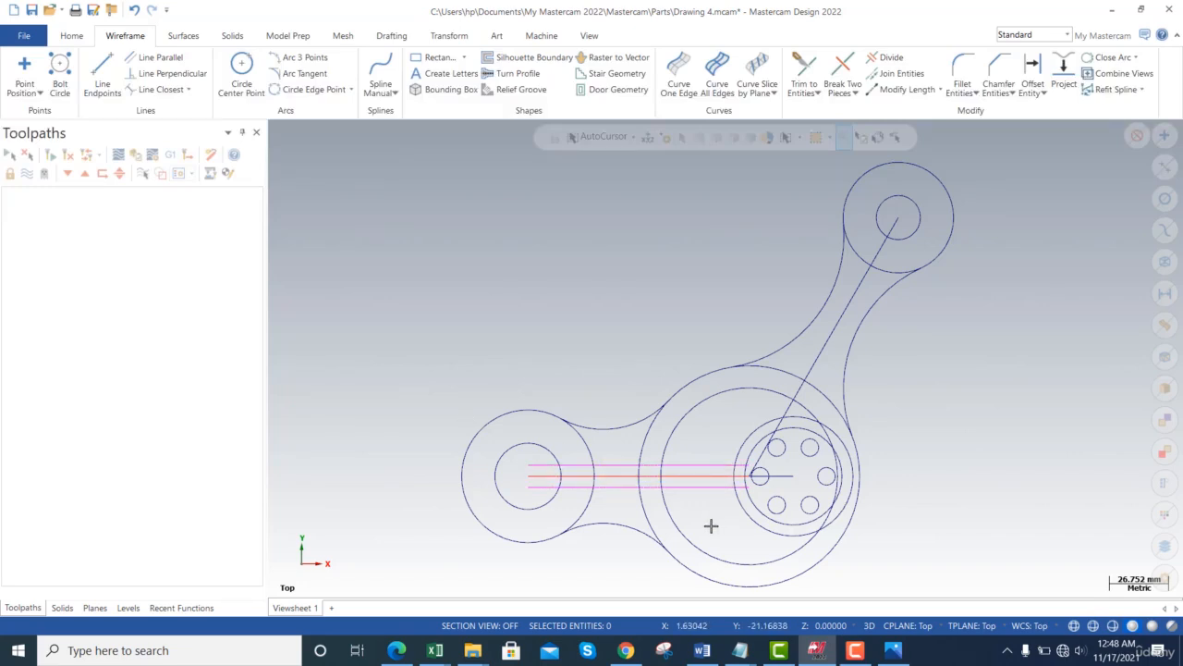
left_click(843, 67)
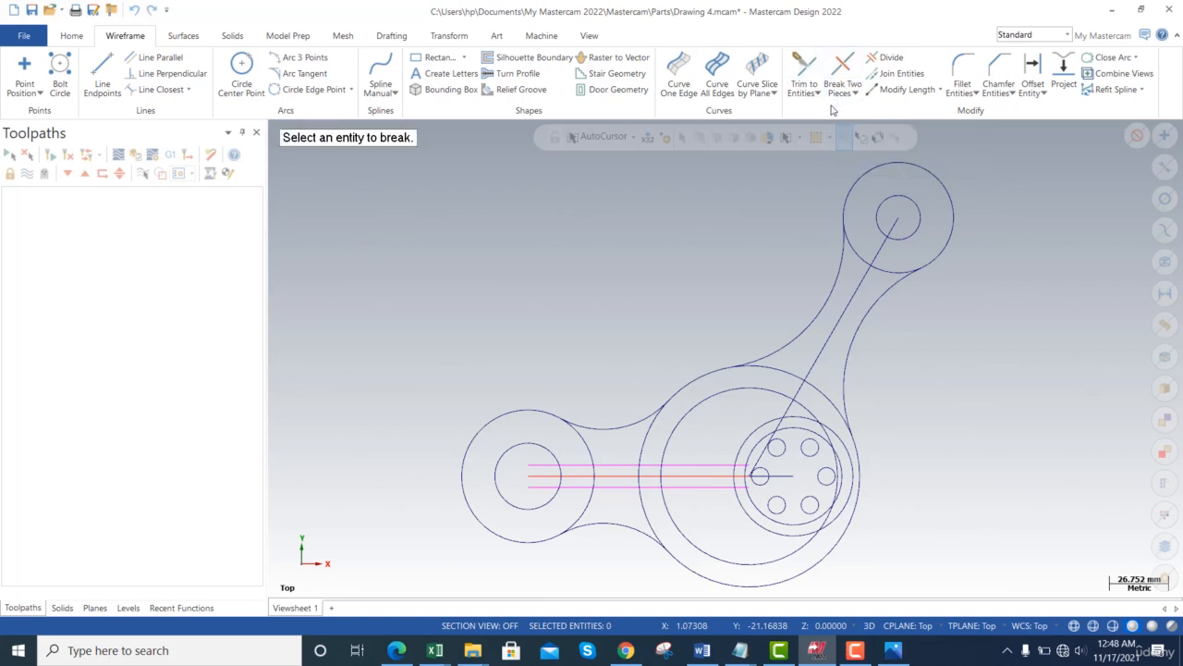
left_click(701, 464)
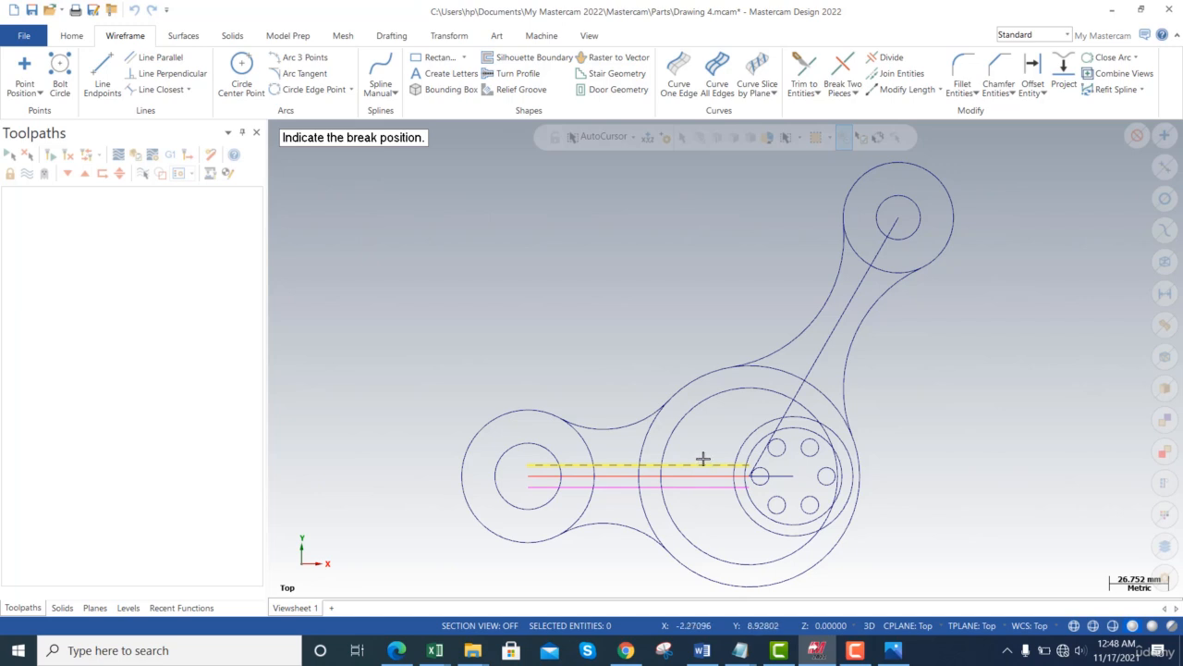
left_click(660, 469)
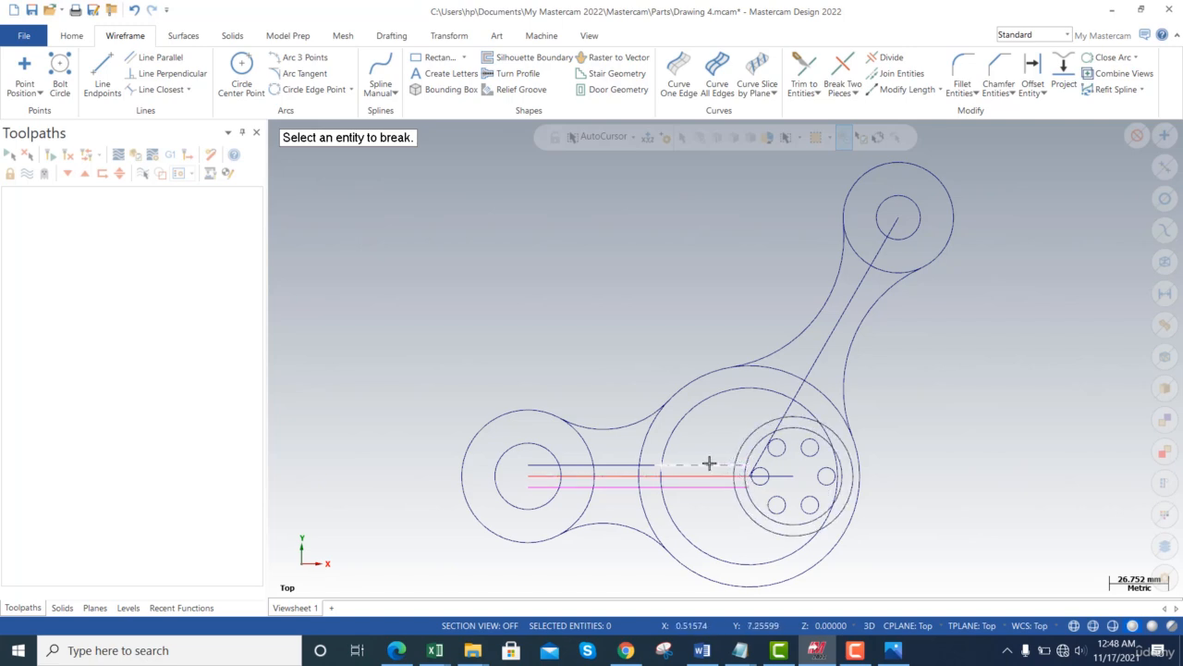
left_click(709, 463)
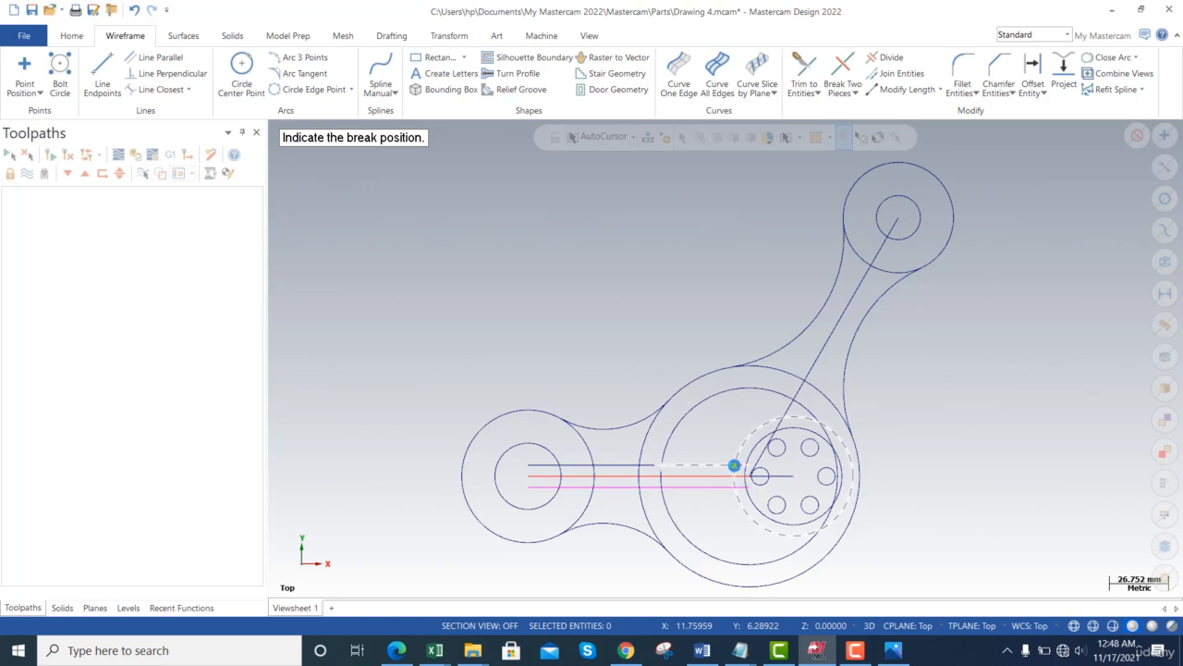
left_click(735, 465)
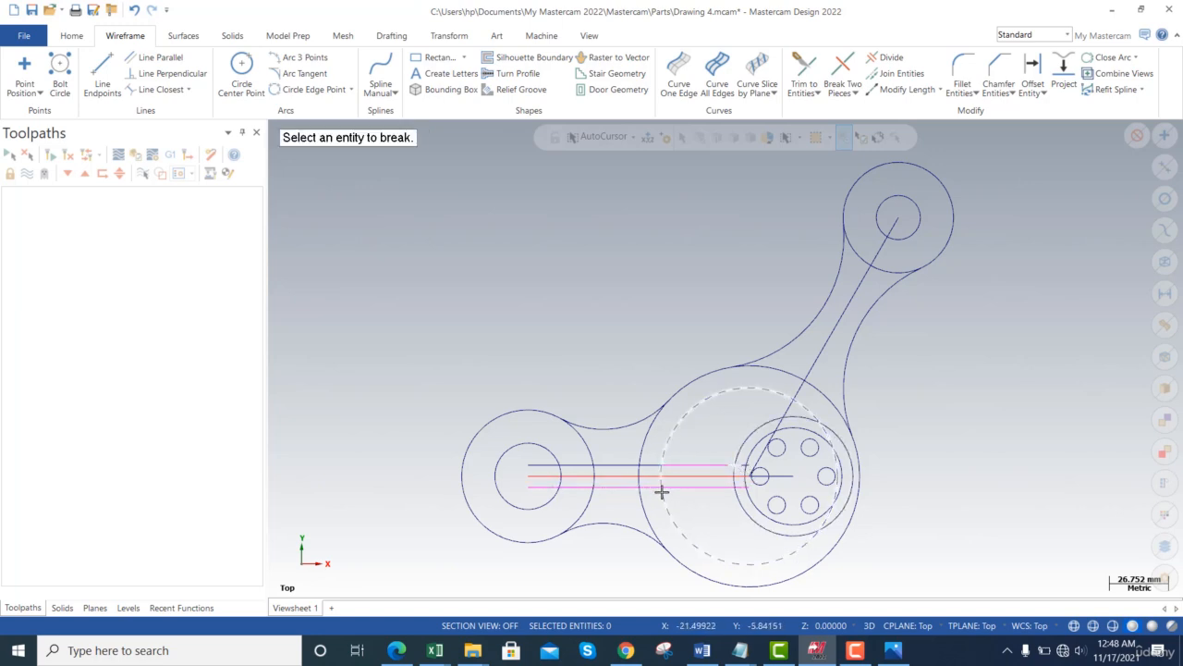
left_click(684, 488)
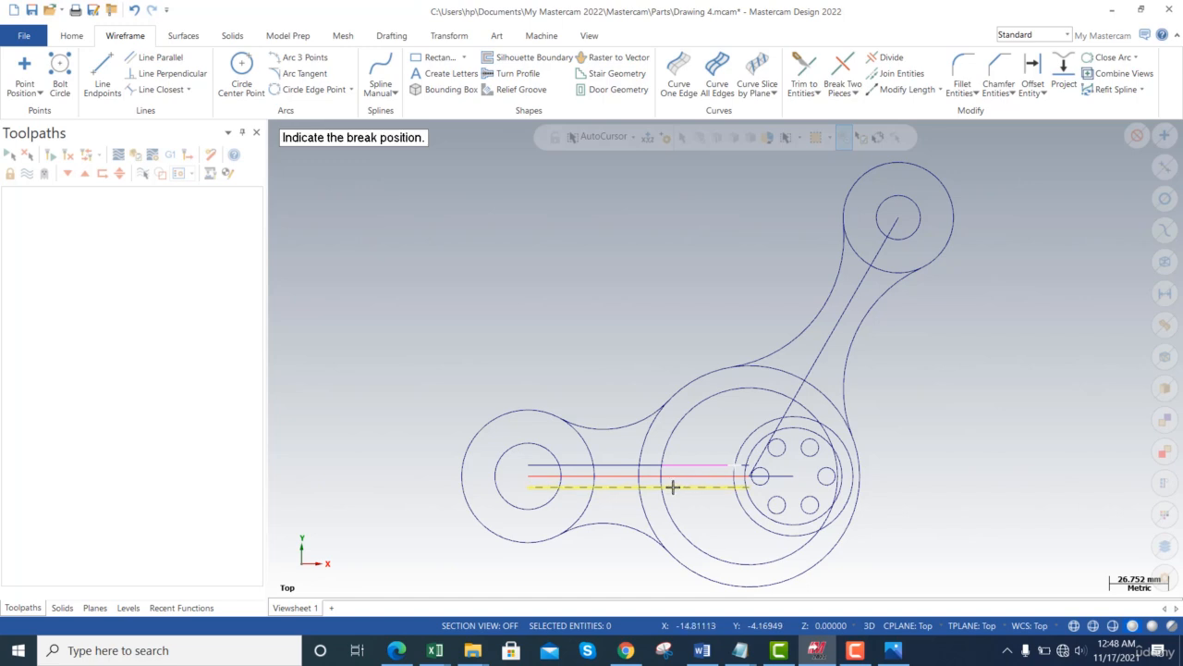
left_click(662, 487)
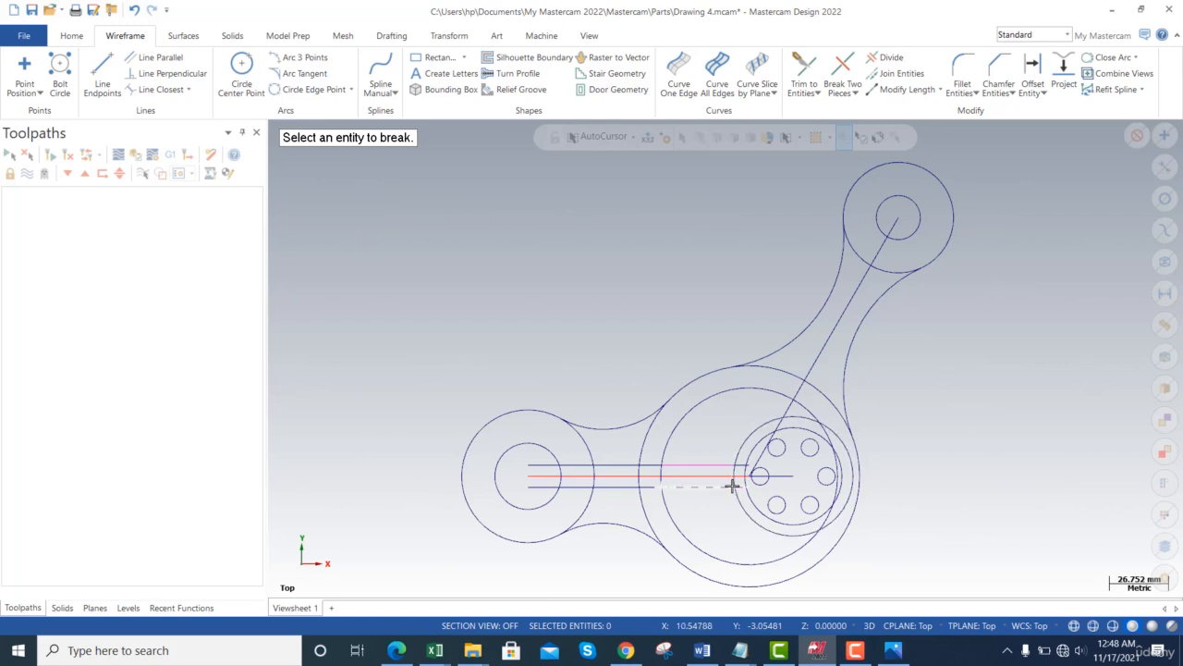
left_click(707, 488)
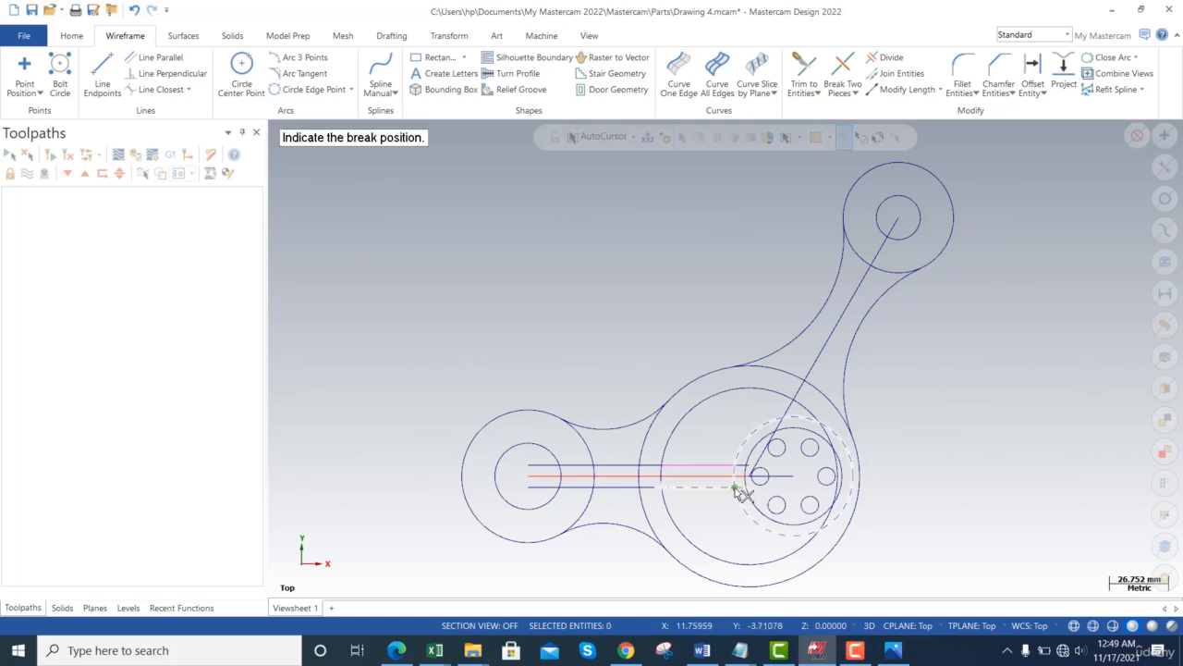
left_click(736, 487)
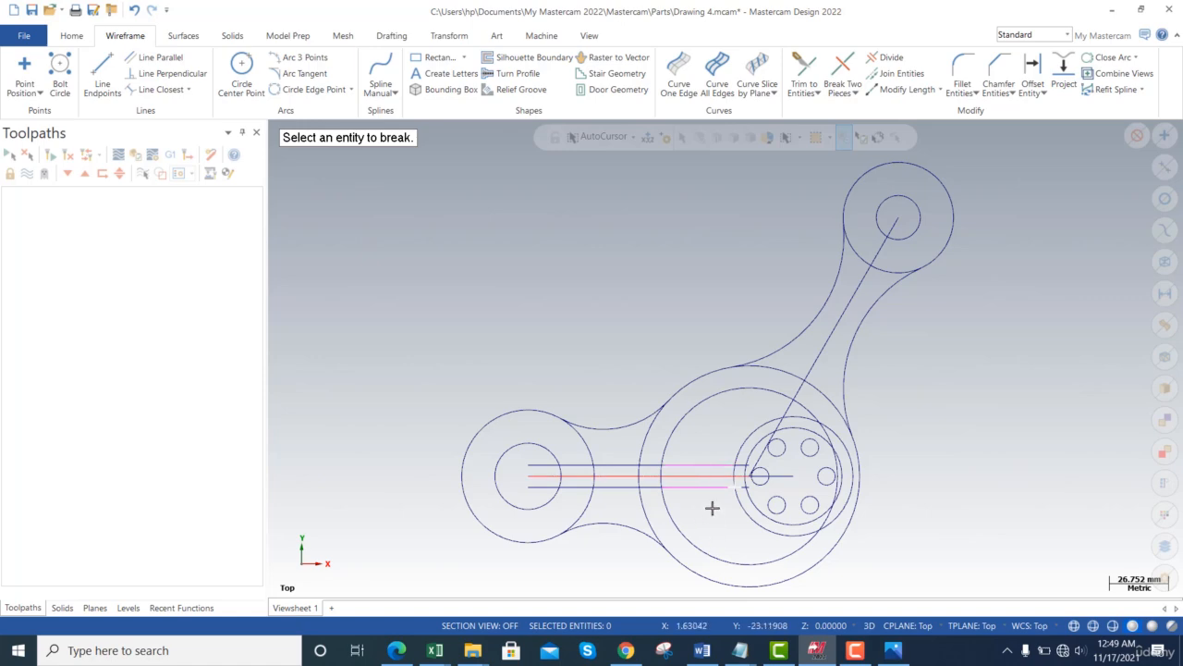
- Delete the unwanted left and short inner pieces of both slot lines
key("alt+Tab")
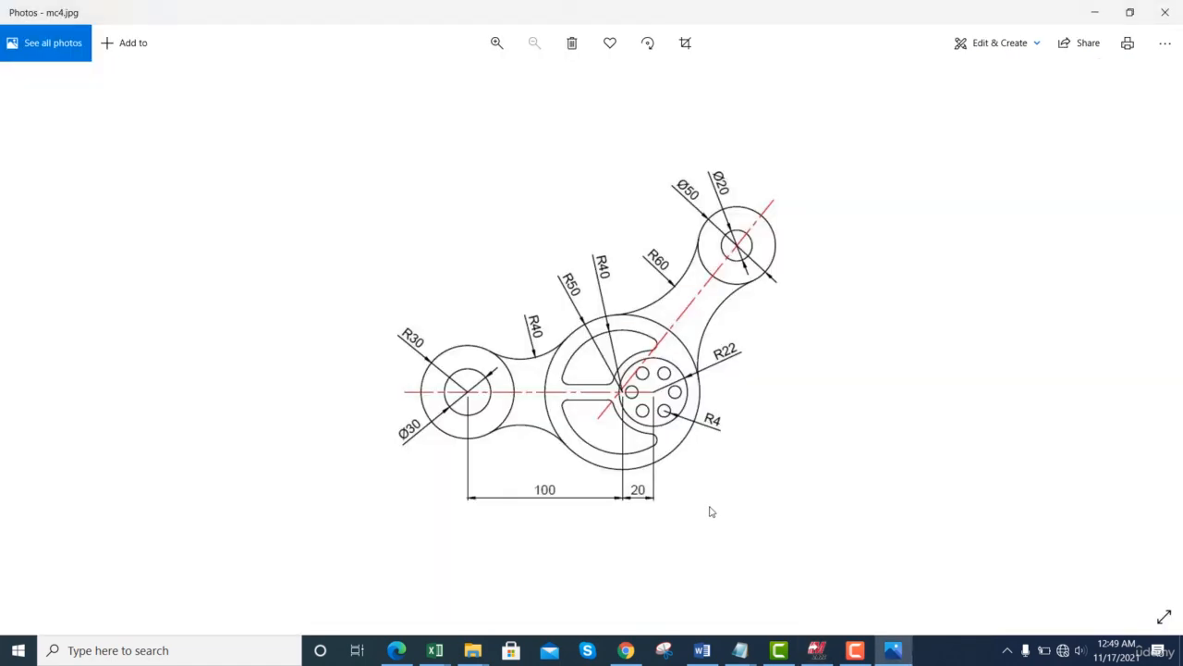
key("alt+Tab")
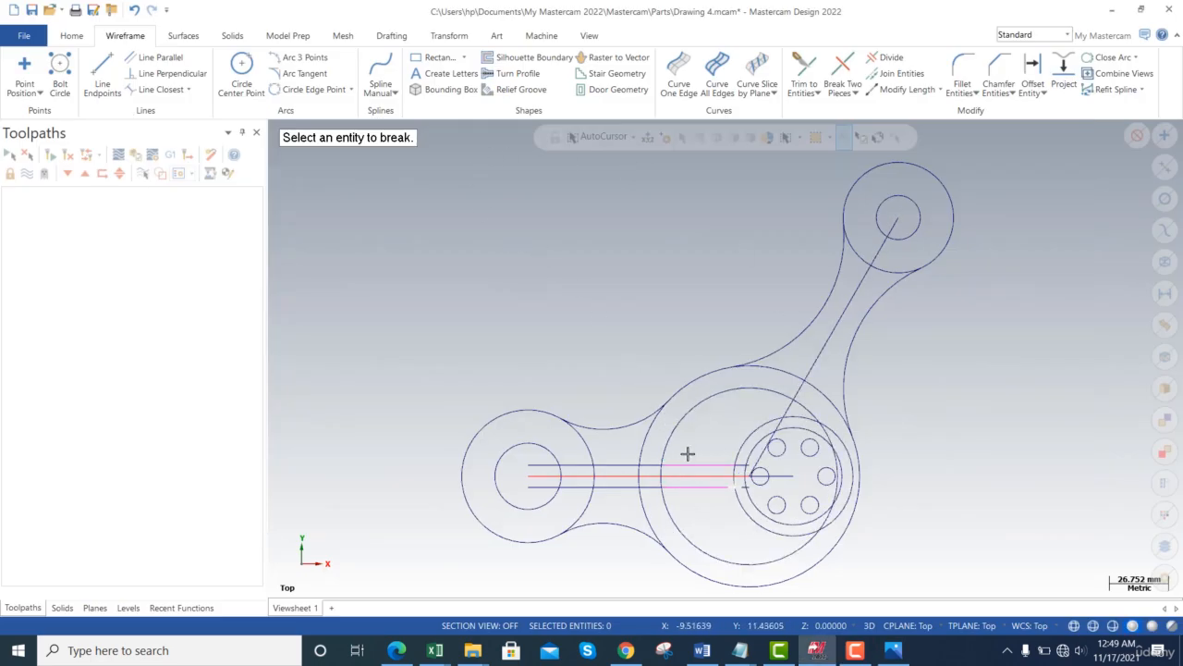
key("Escape")
left_click(619, 466)
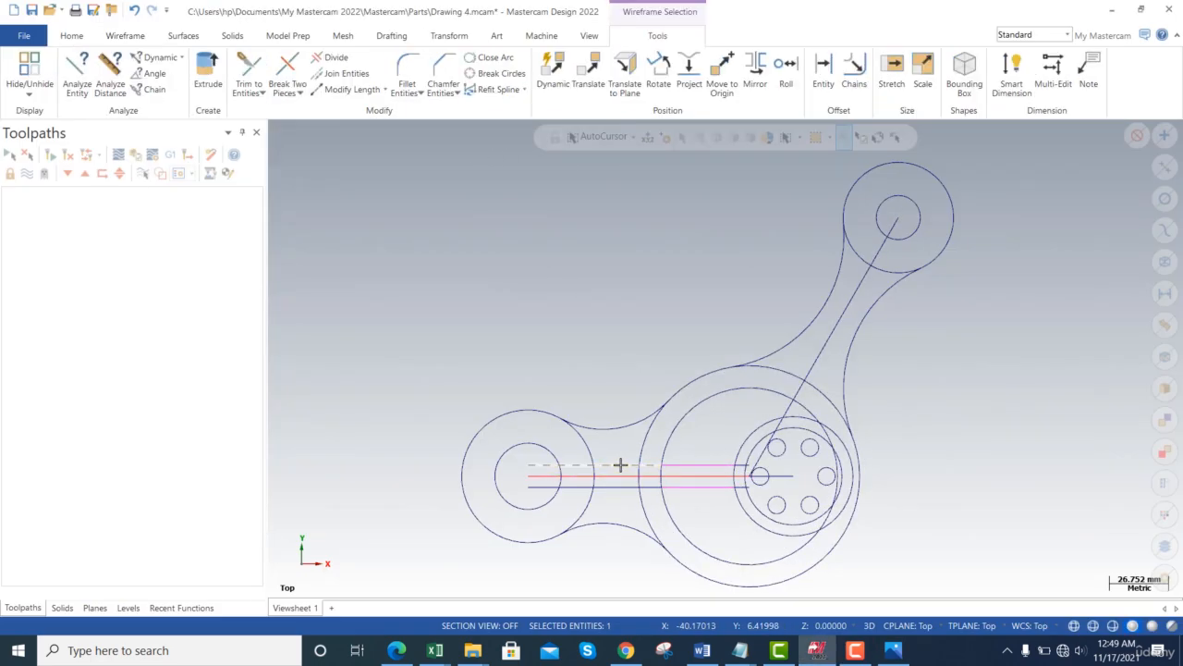
key("Delete")
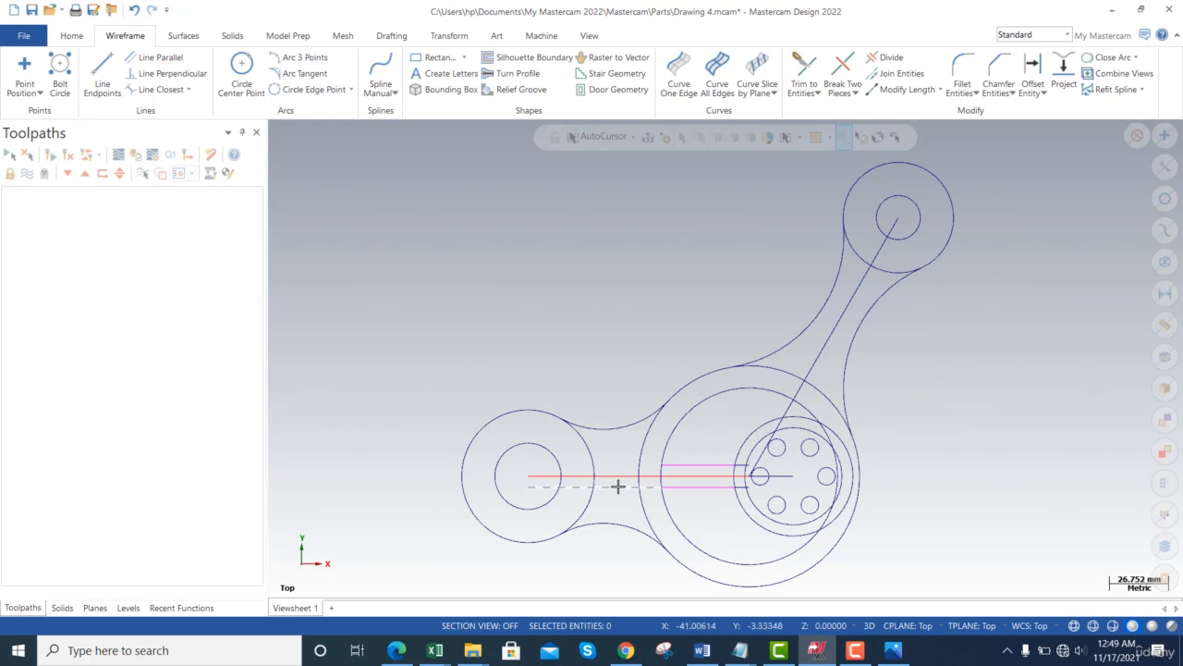
left_click(619, 486)
key("Delete")
left_click(738, 465)
key("Delete")
left_click(740, 487)
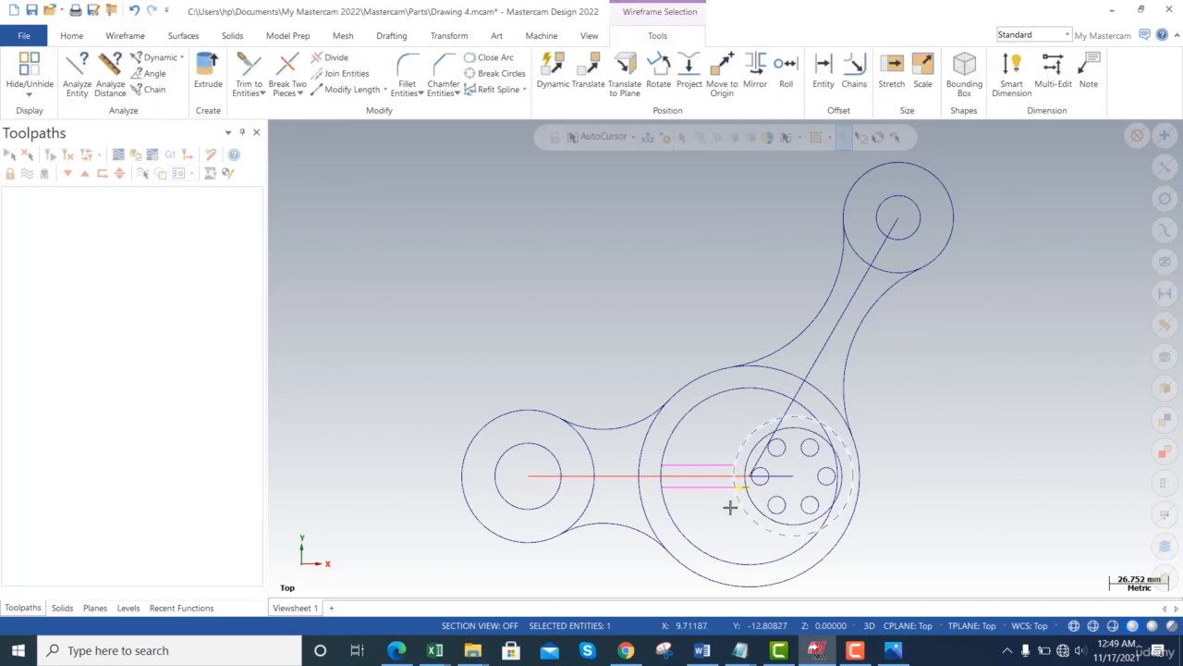
key("Delete")
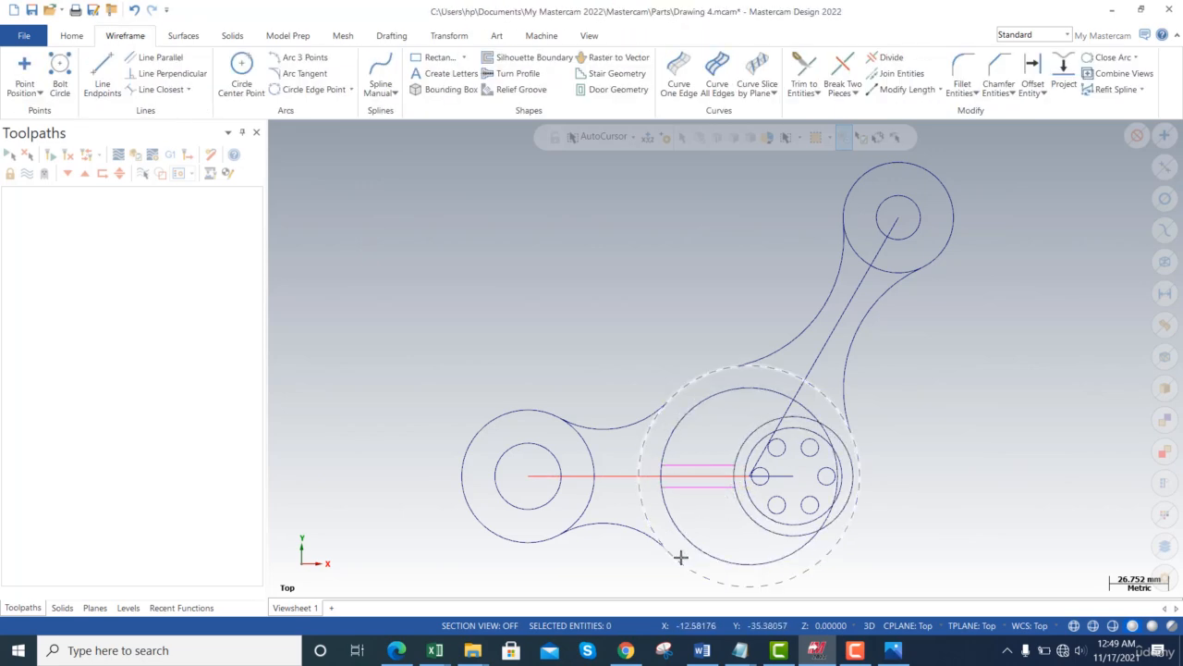
- Check the reference, then fix the diagonal line's end on the bolt circle
key("alt+Tab")
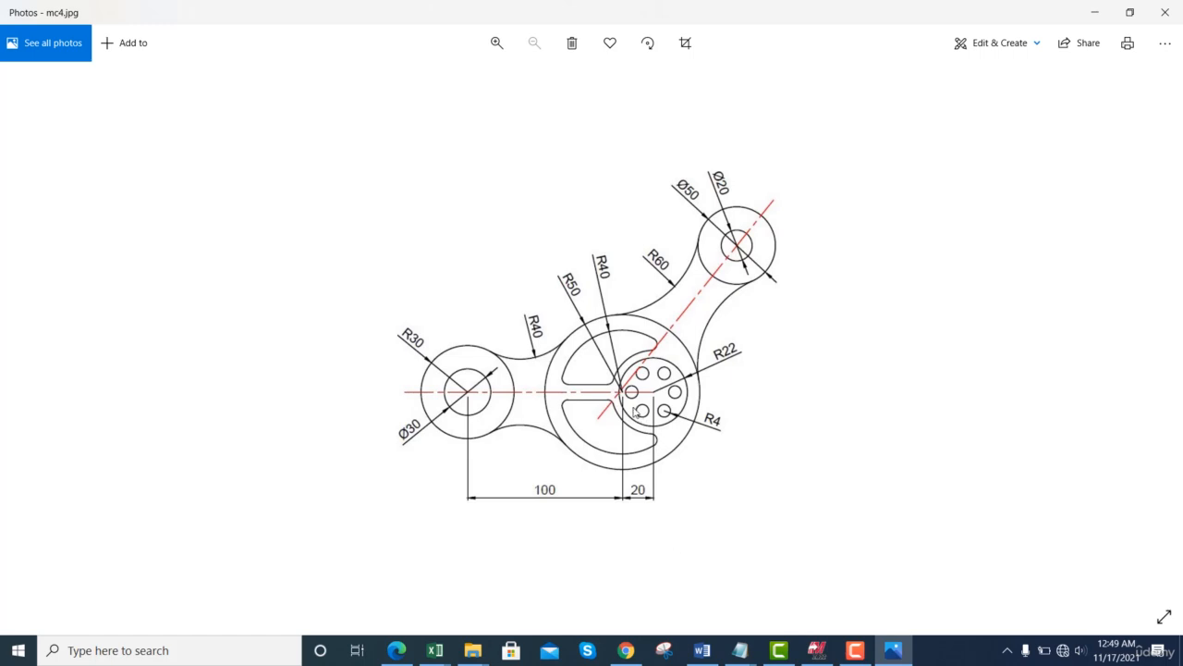
key("alt+Tab")
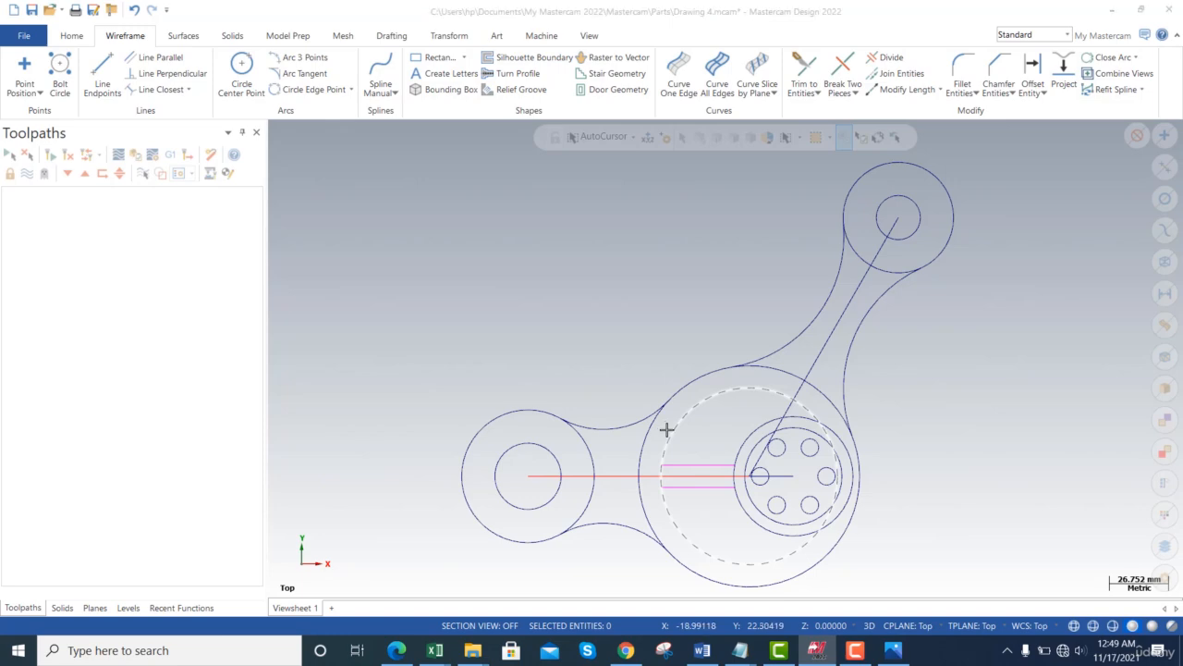
key("alt+Tab")
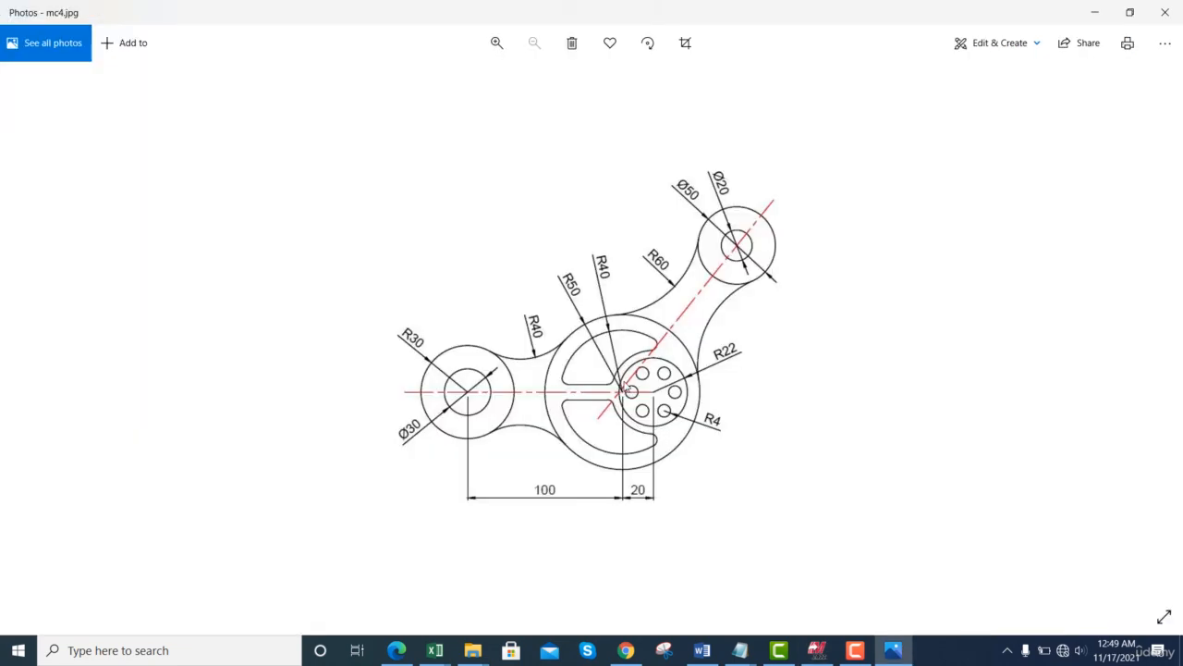
key("alt+Tab")
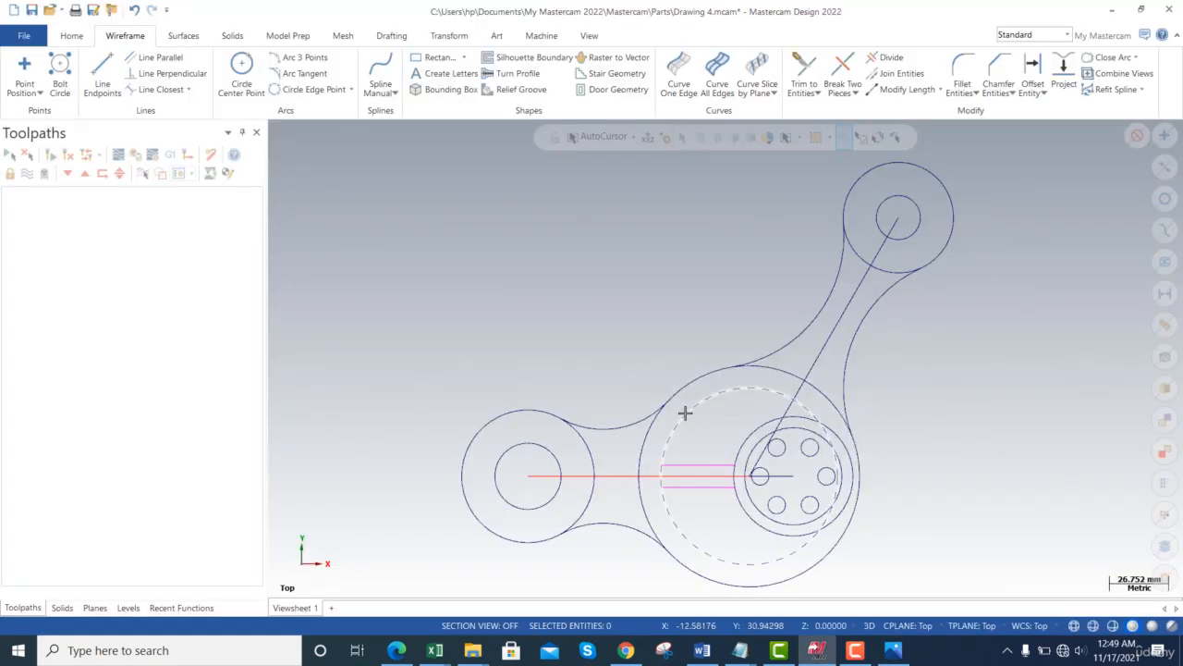
left_click(733, 482)
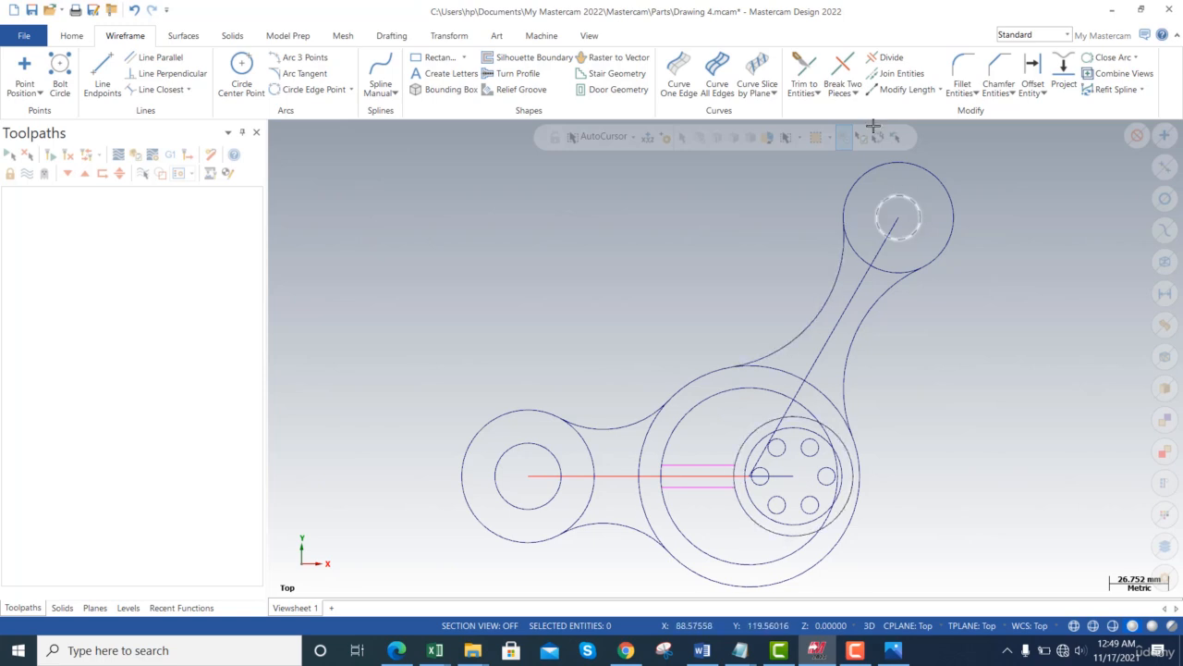
- Break the bolt-hole circle at both slot lines and delete the short arc between them
left_click(842, 65)
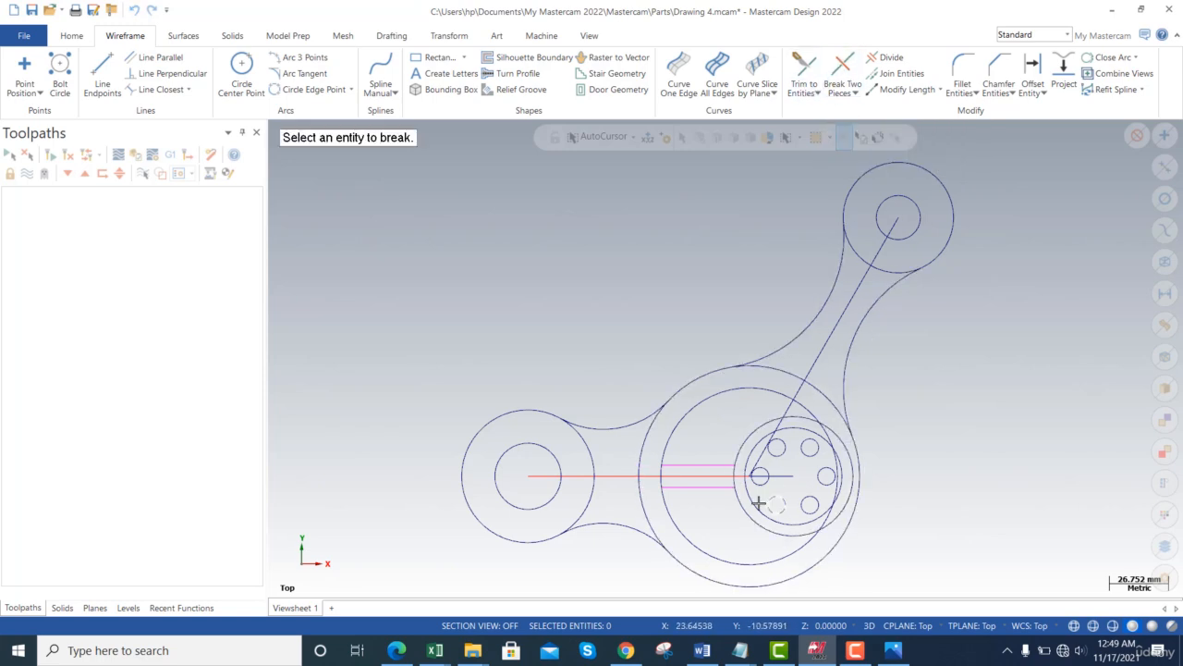
left_click(741, 453)
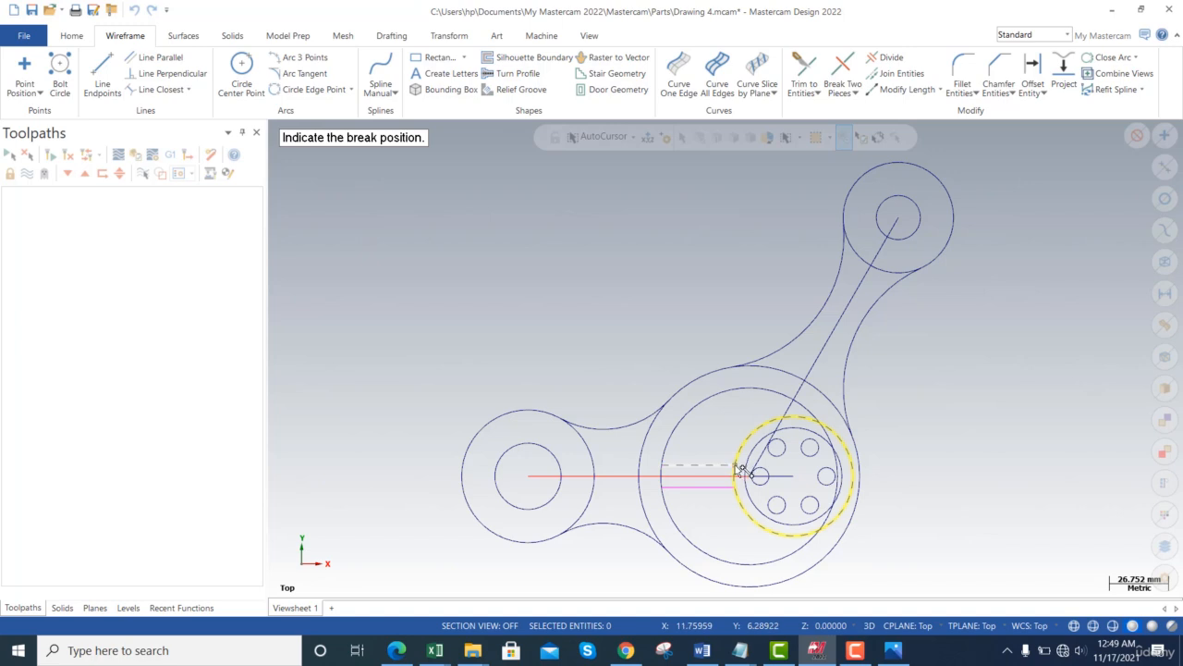
left_click(749, 461)
left_click(748, 505)
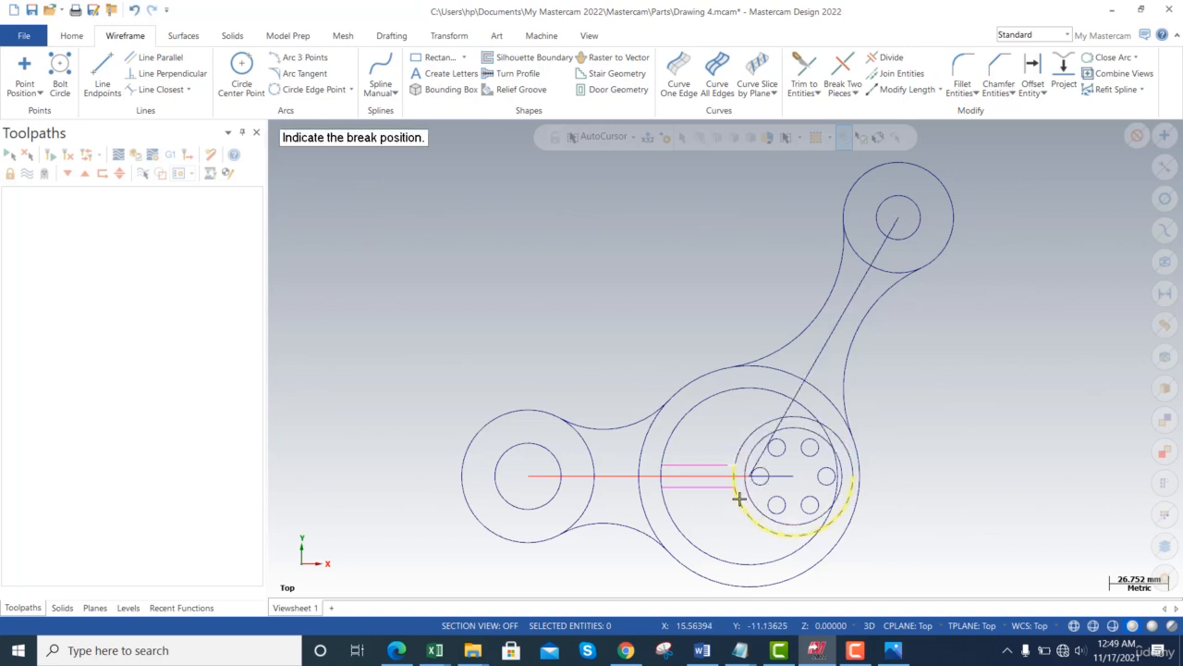
left_click(740, 490)
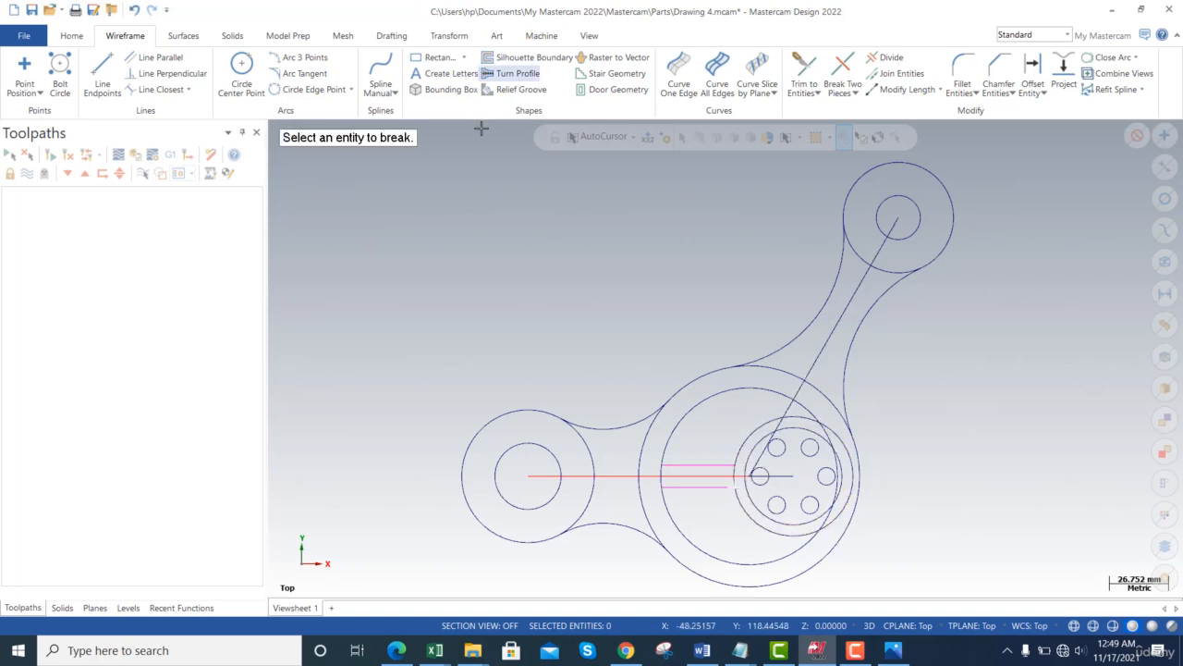
key("Escape")
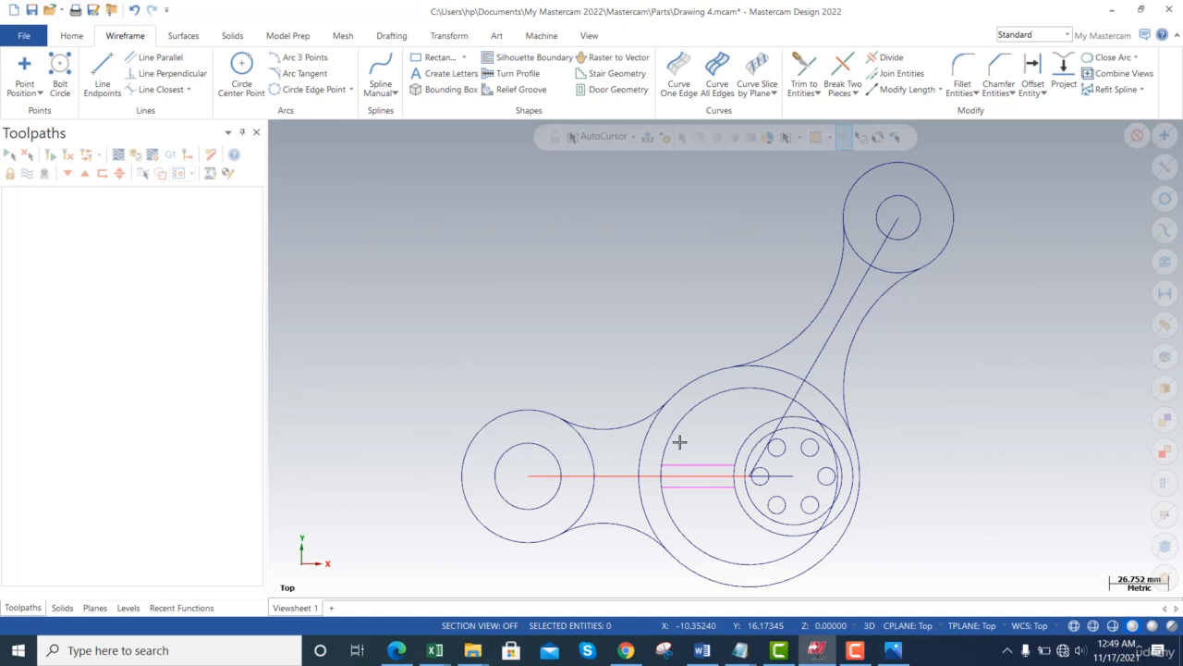
left_click(734, 479)
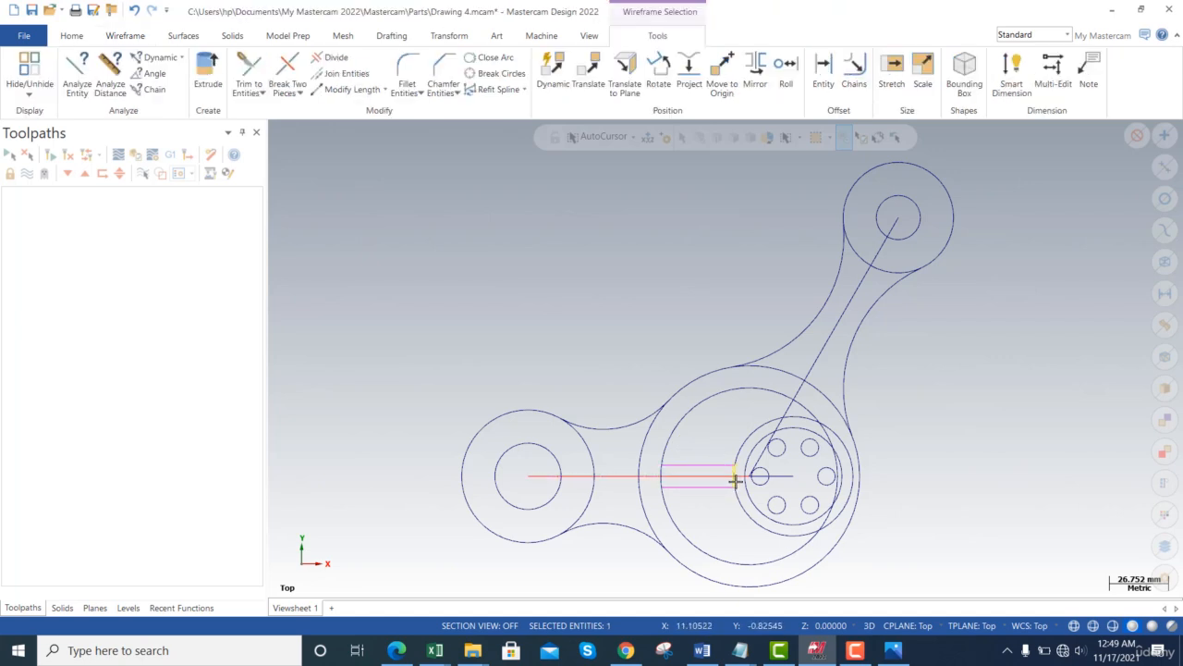
key("Delete")
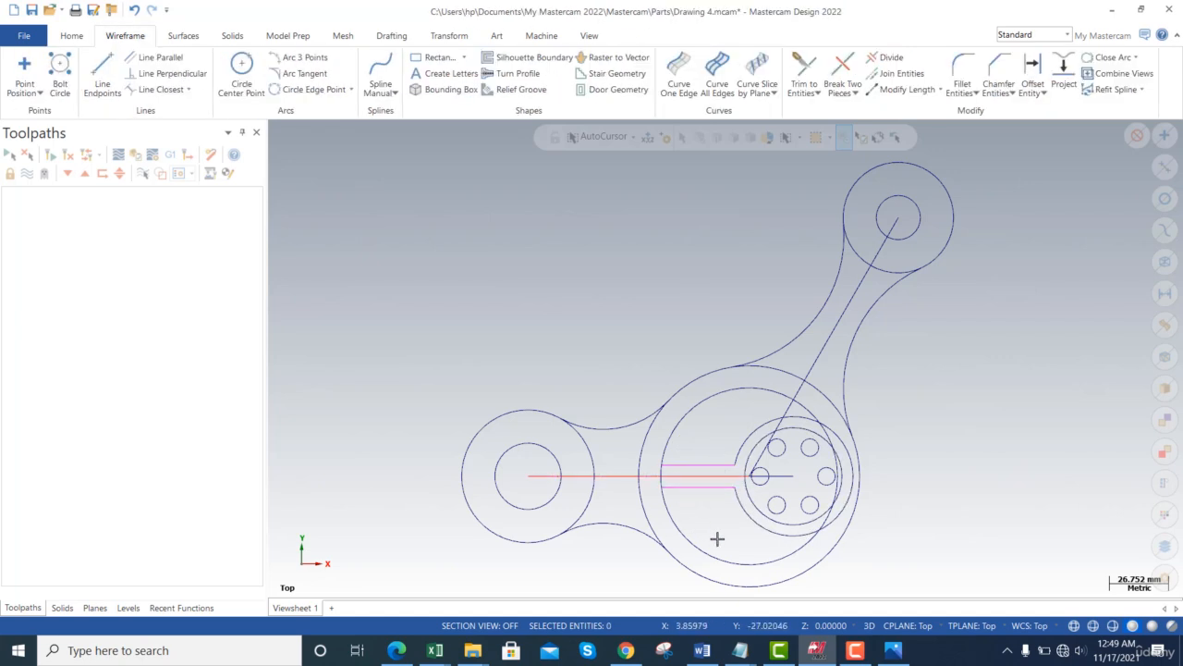
- Compare with the reference, then break the larger inner circle at the diagonal line and lower right
key("alt+Tab")
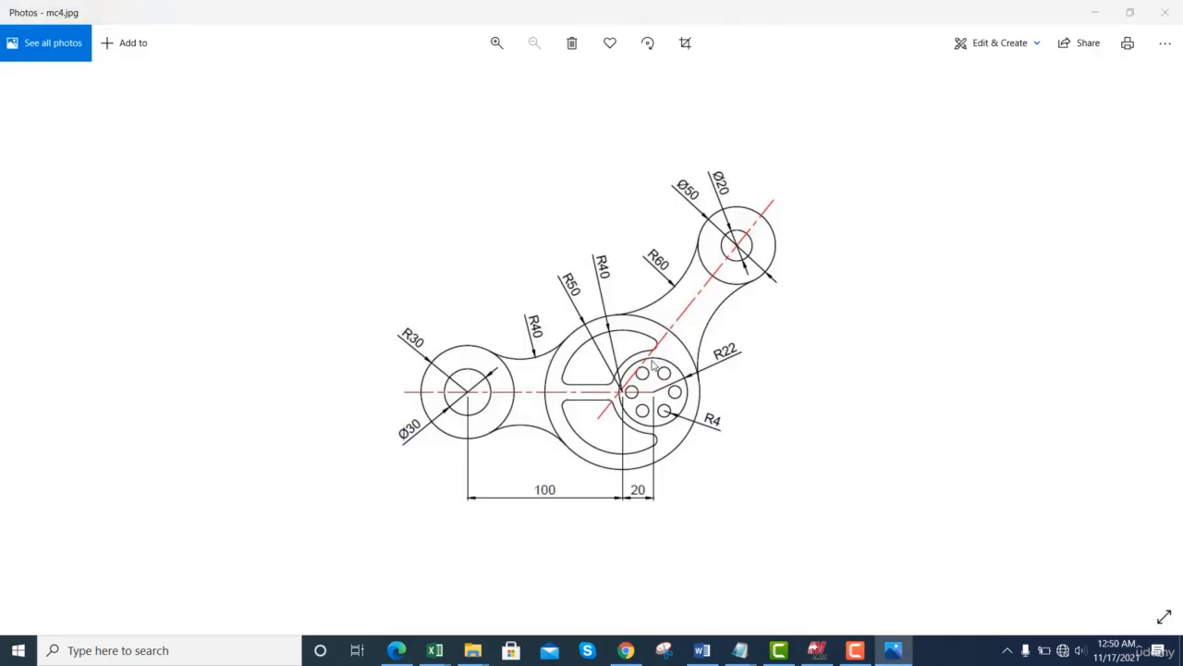
key("alt+Tab")
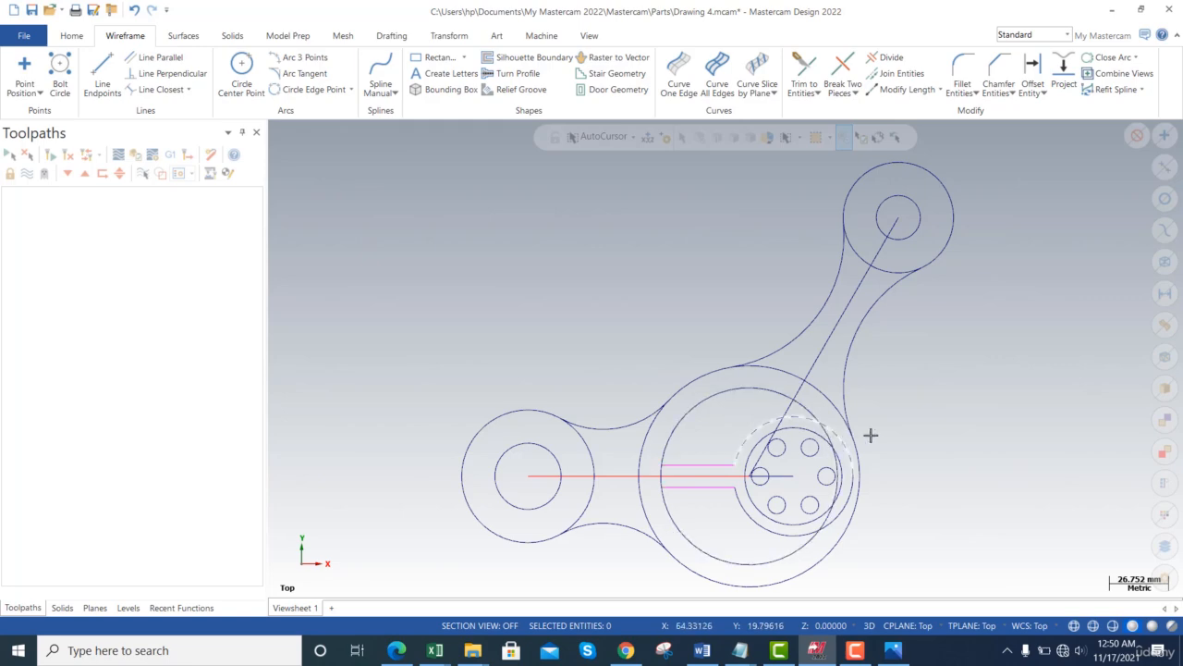
key("alt+Tab")
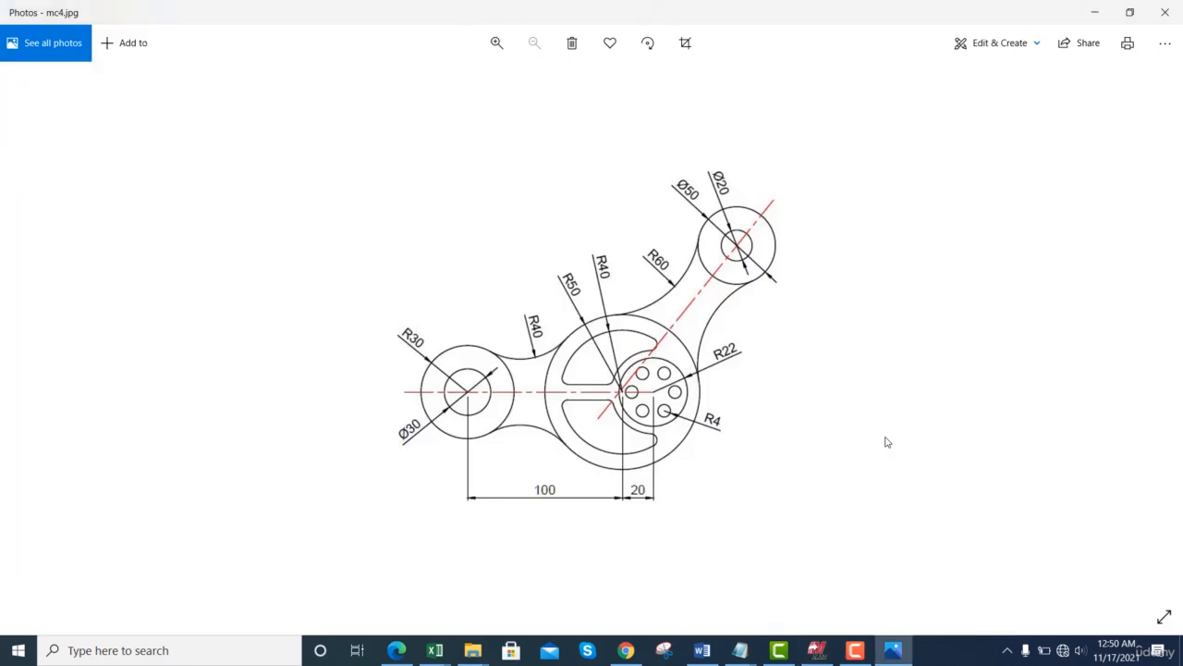
key("alt+Tab")
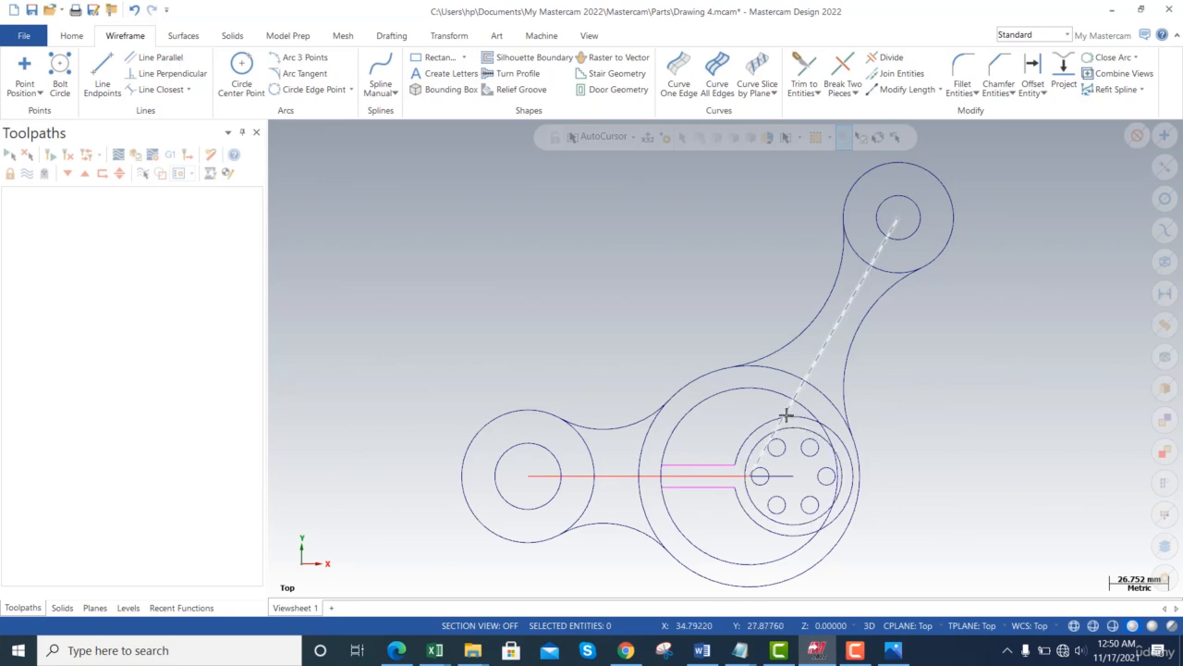
key("alt+Tab")
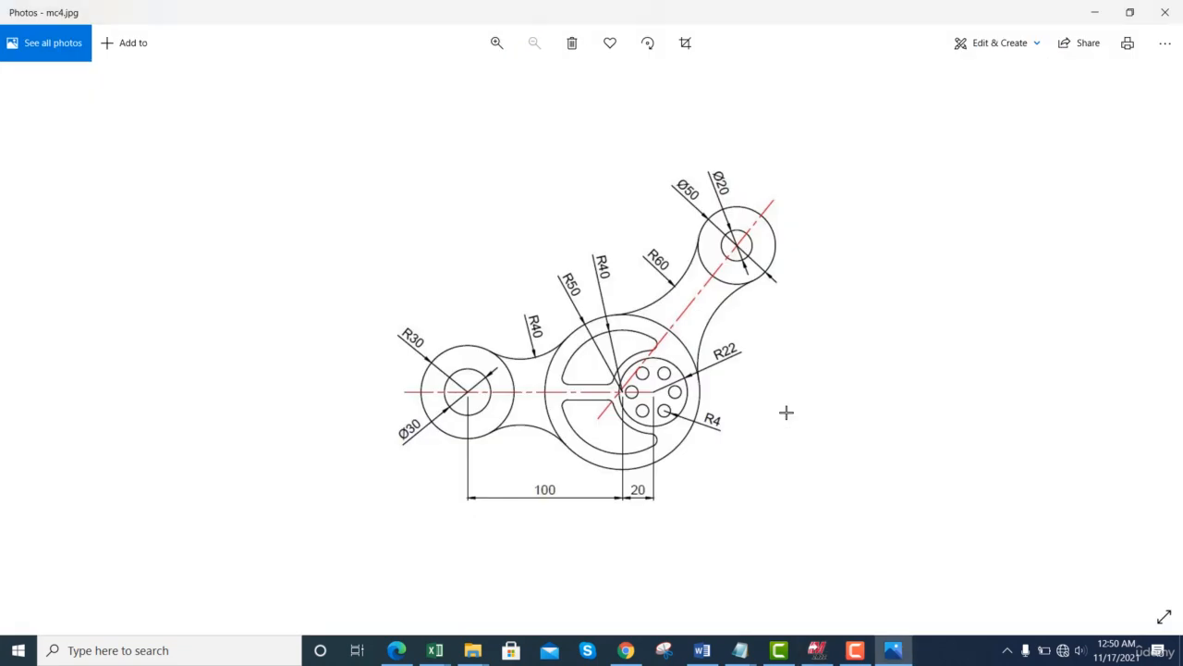
key("alt+Tab")
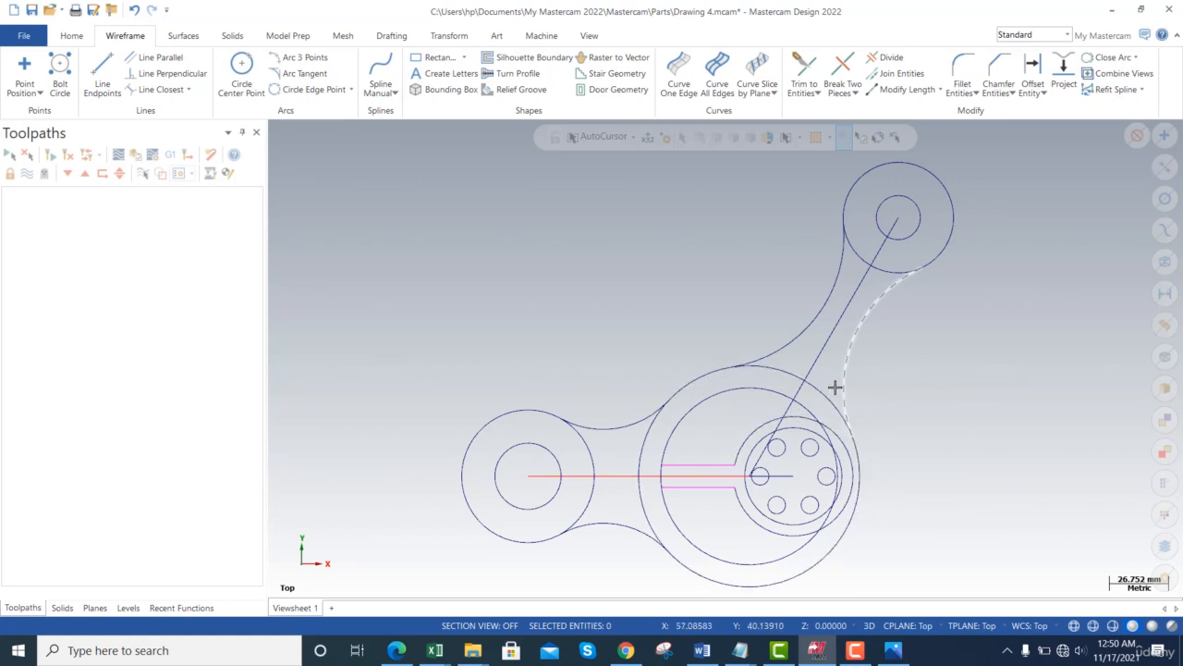
left_click(842, 72)
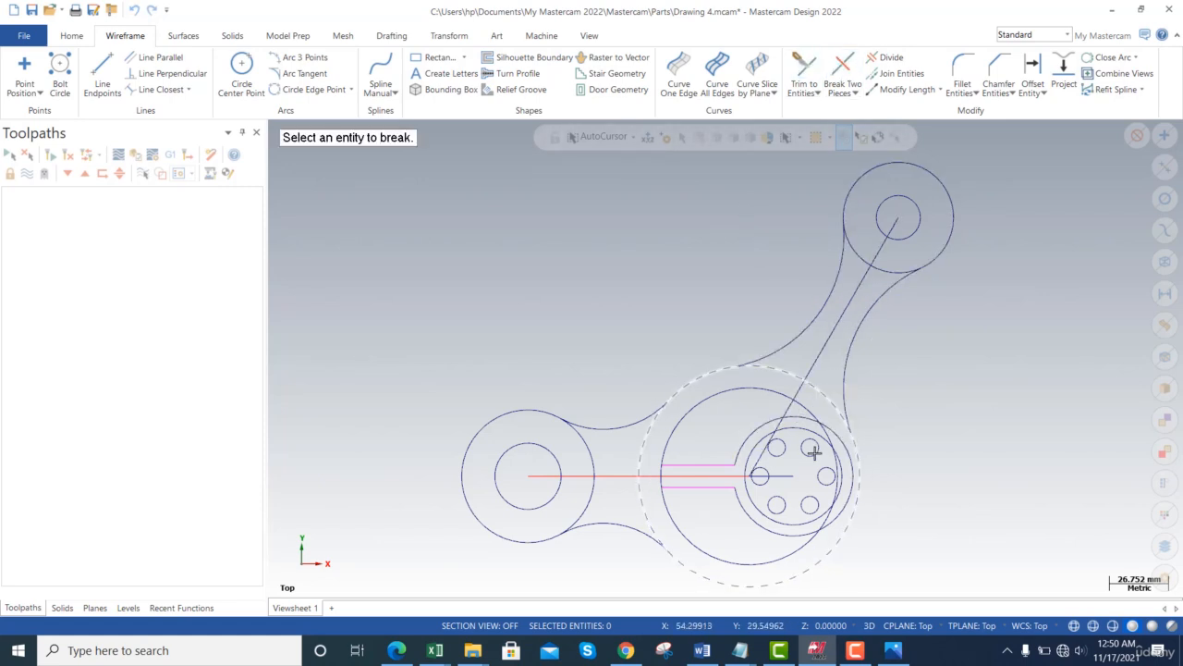
left_click(810, 403)
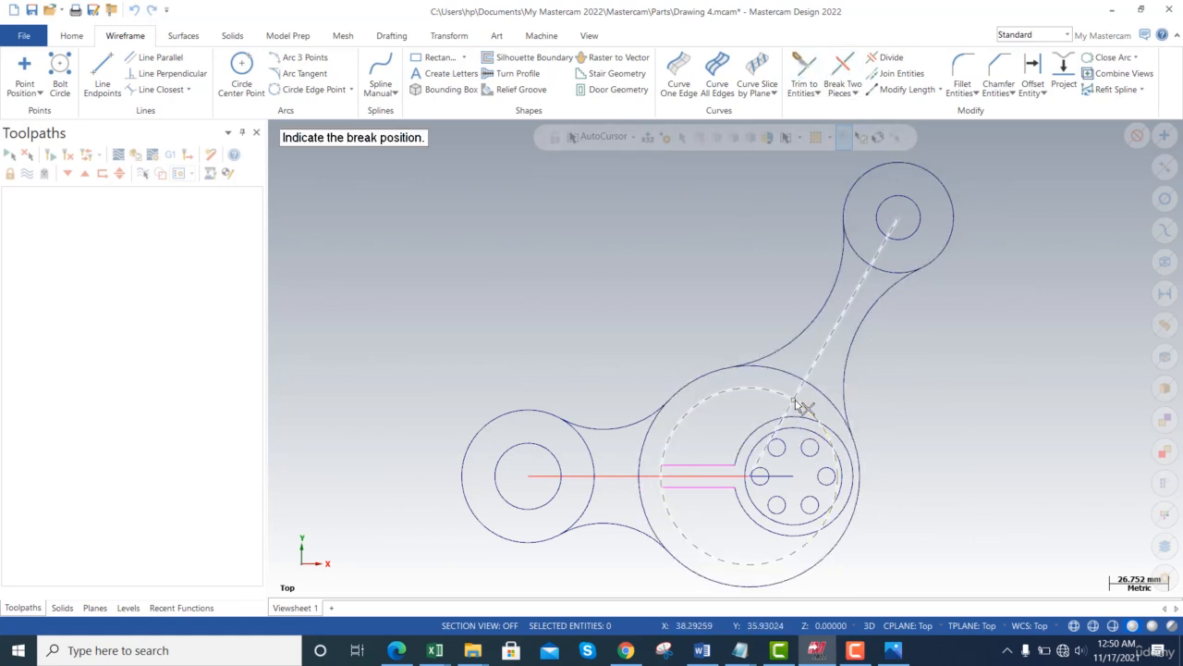
left_click(794, 401)
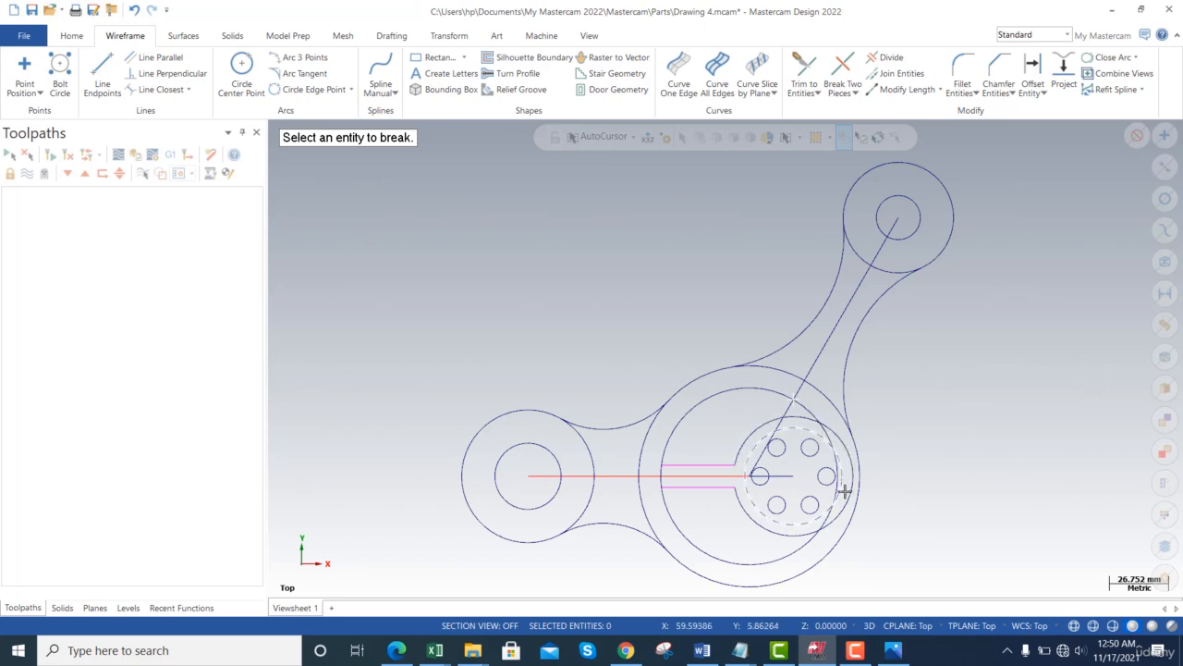
left_click(785, 558)
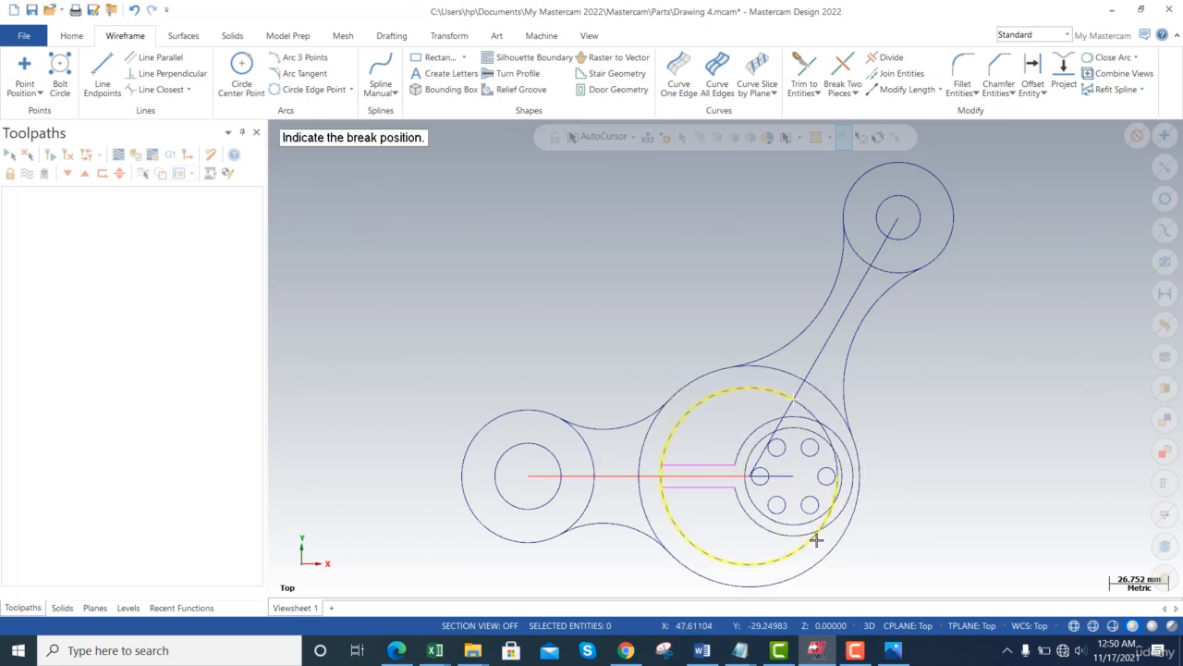
left_click(824, 545)
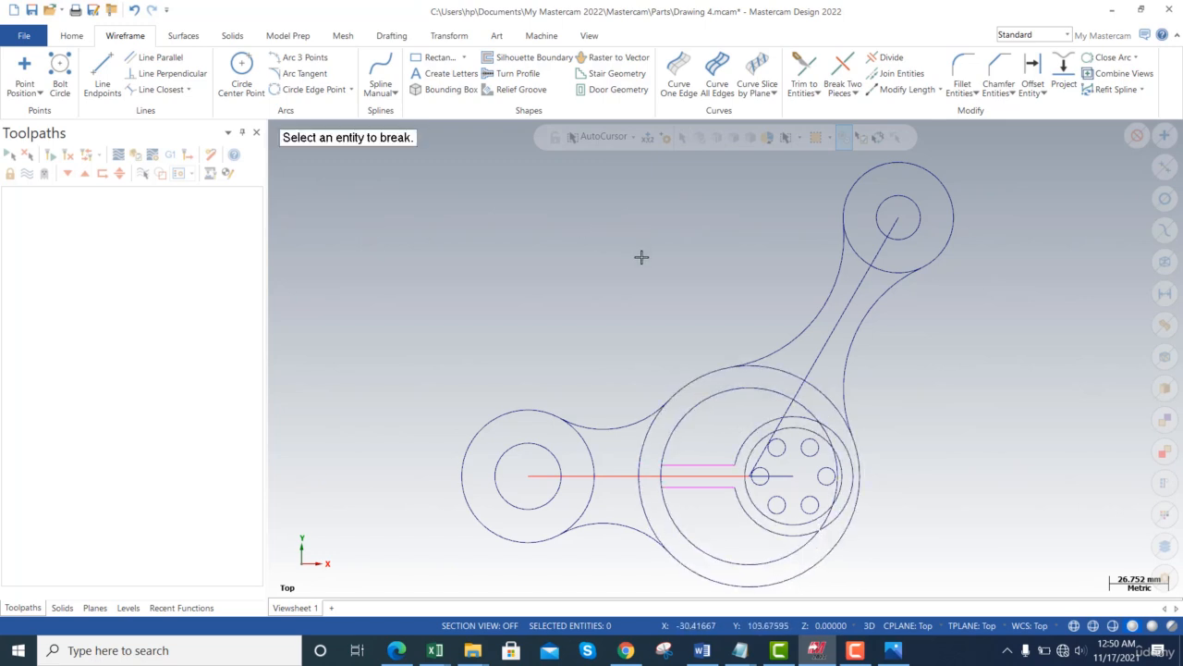
key("Escape")
- Delete the unwanted upper-right arc and the short right-hand arc of the larger inner circle
left_click(804, 404)
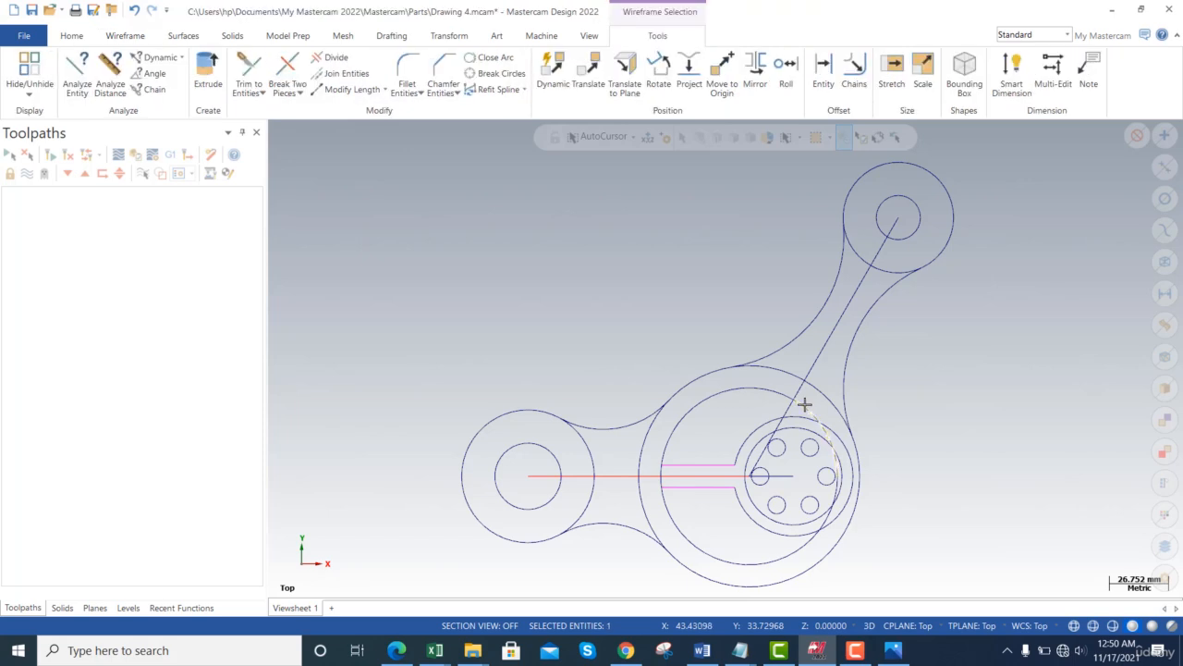
key("Delete")
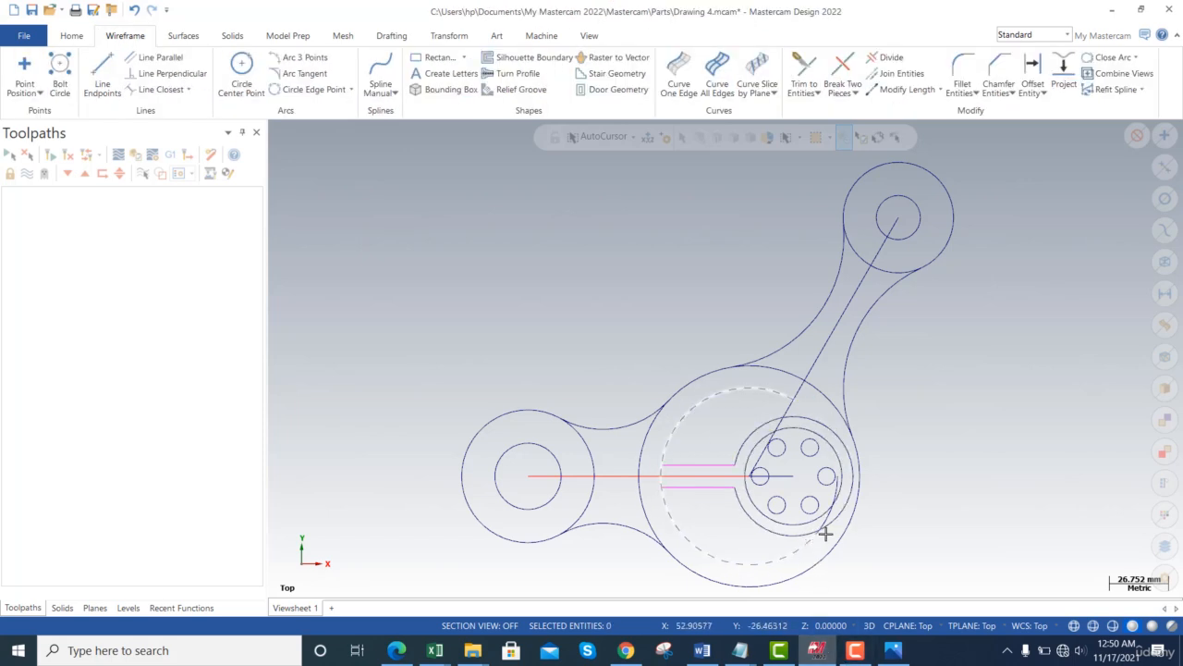
left_click(826, 518)
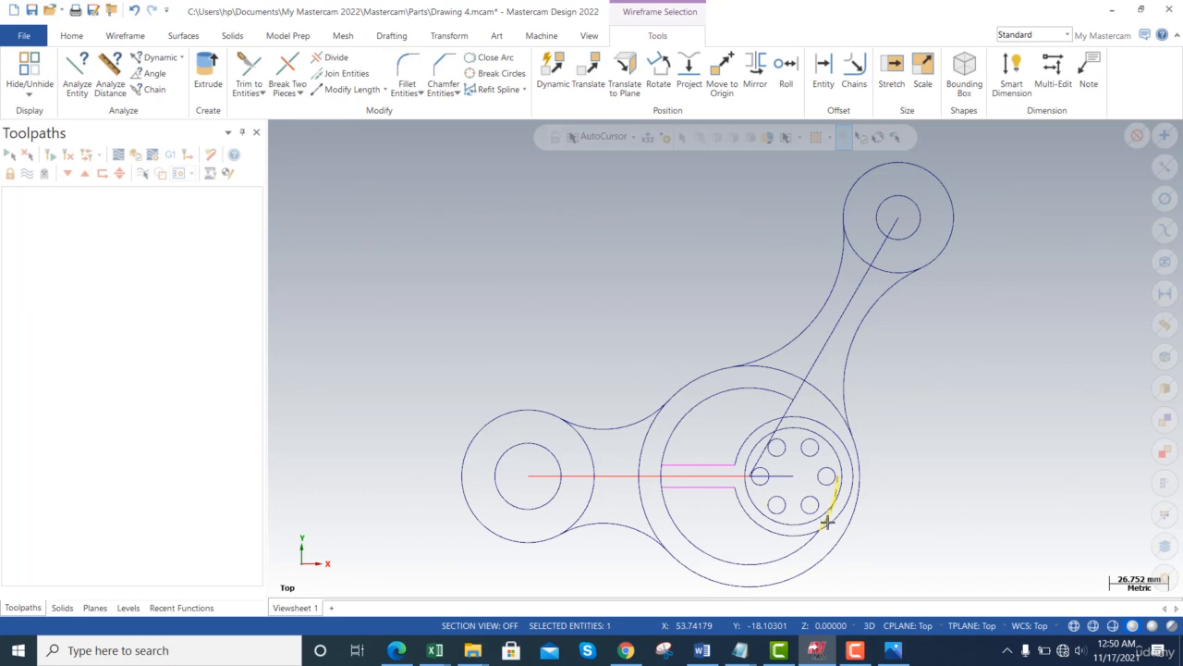
key("Delete")
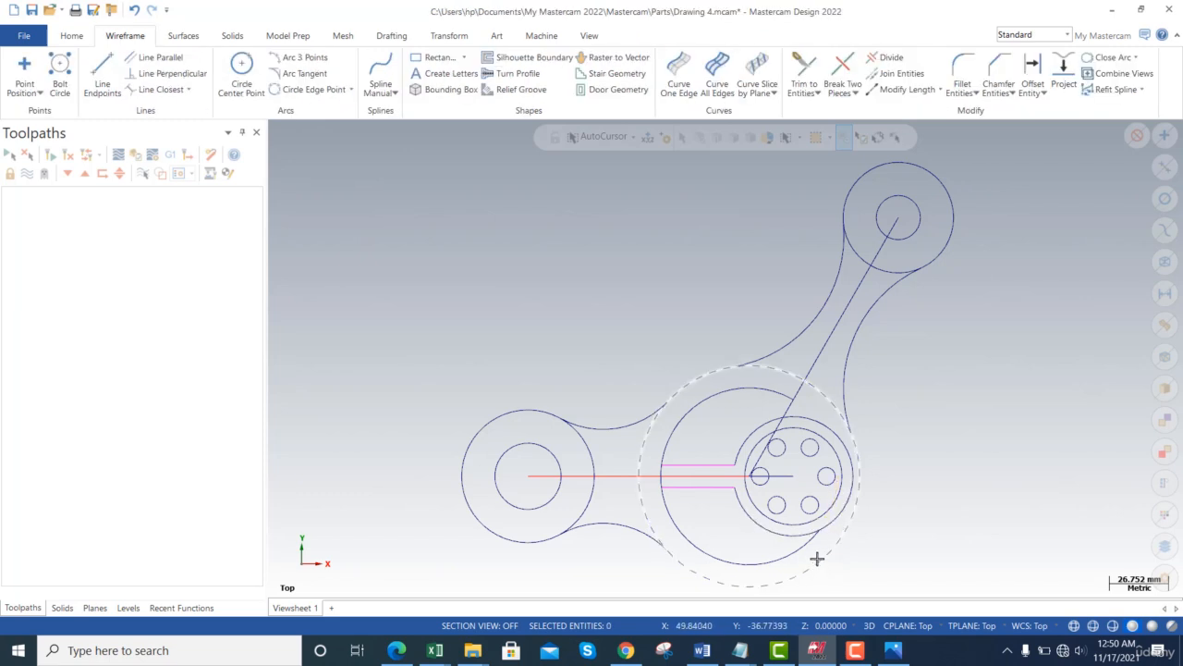
key("alt+Tab")
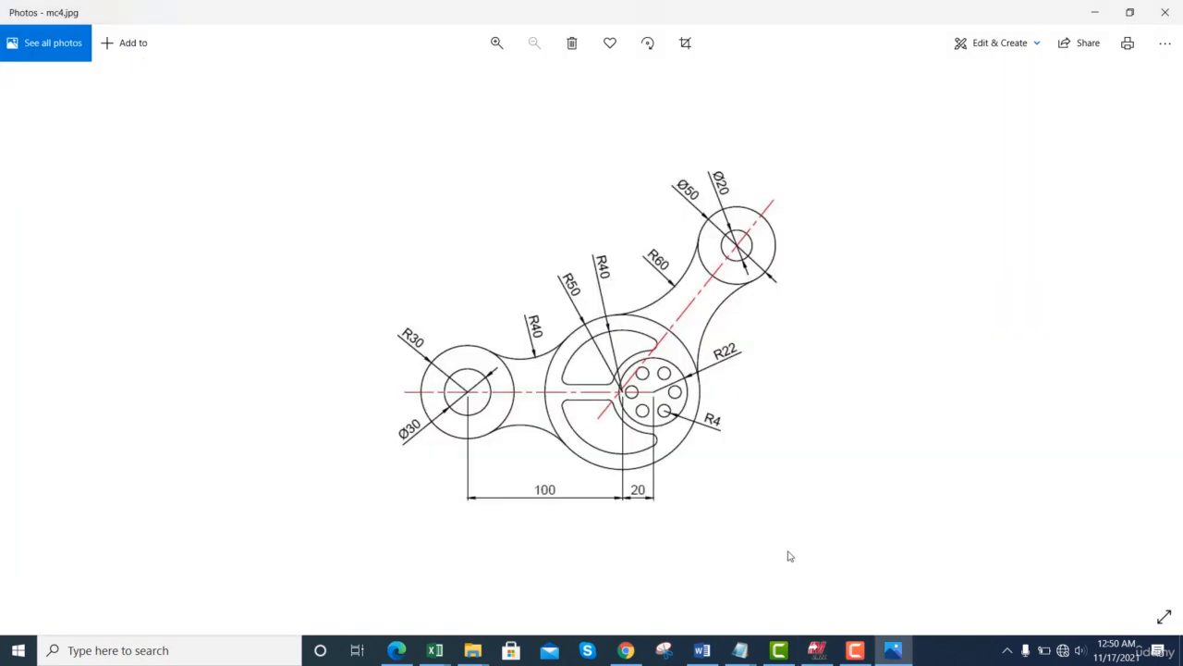